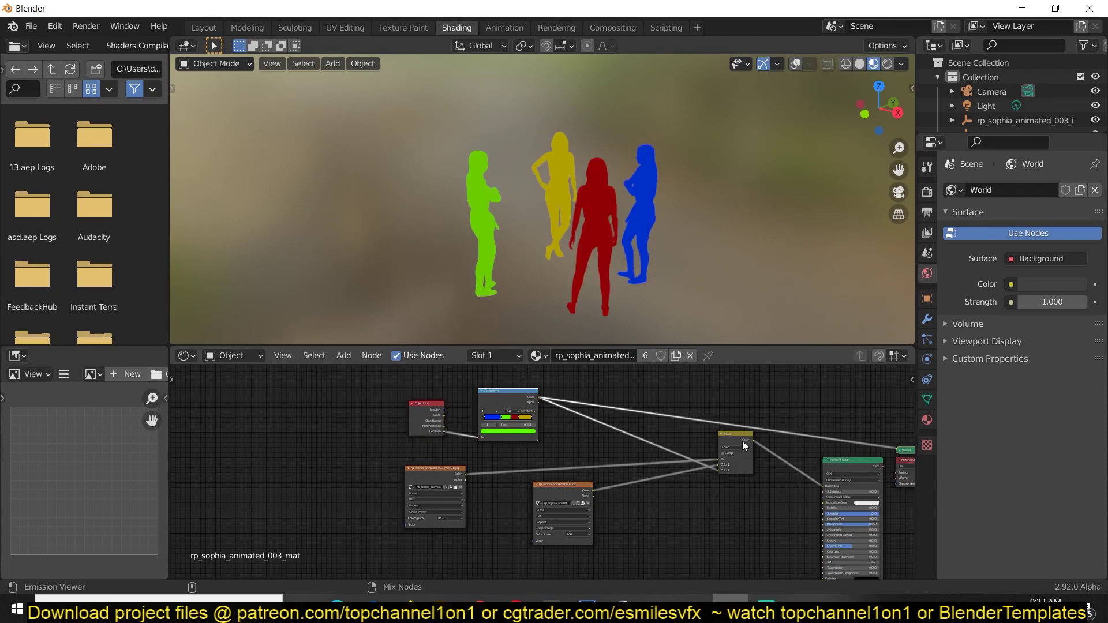
# Step: Preview the output of the Color mix node on the four characters
pyautogui.keyDown('ctrl'); pyautogui.keyDown('shift'); pyautogui.click(739, 442); pyautogui.keyUp('shift'); pyautogui.keyUp('ctrl')
pyautogui.moveTo(736, 441); pyautogui.dragTo(727, 425)
pyautogui.moveTo(566, 490); pyautogui.dragTo(579, 469, button='middle')
pyautogui.moveTo(579, 469); pyautogui.dragTo(562, 465)
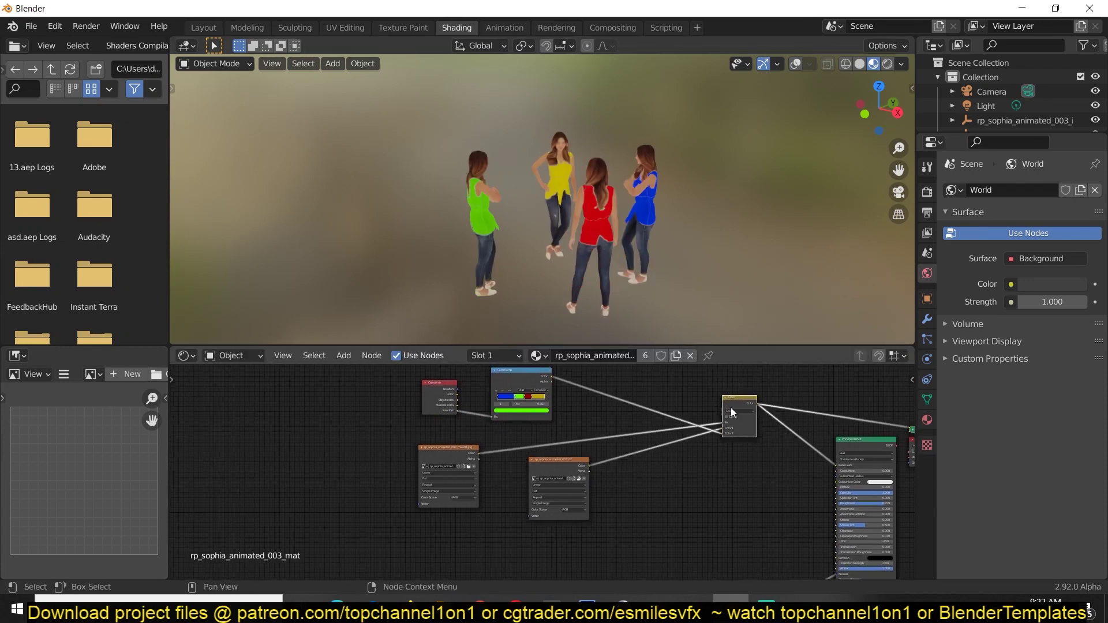
# Step: Duplicate the mix node and the linked Object Info and ColorRamp pair, placing the copies below the existing nodes
pyautogui.hotkey('shift', 'd')
pyautogui.click(559, 536)
pyautogui.moveTo(475, 435)
pyautogui.mouseDown(button='middle')
pyautogui.moveTo(475, 406)
pyautogui.moveTo(491, 439)
pyautogui.mouseUp(button='middle')
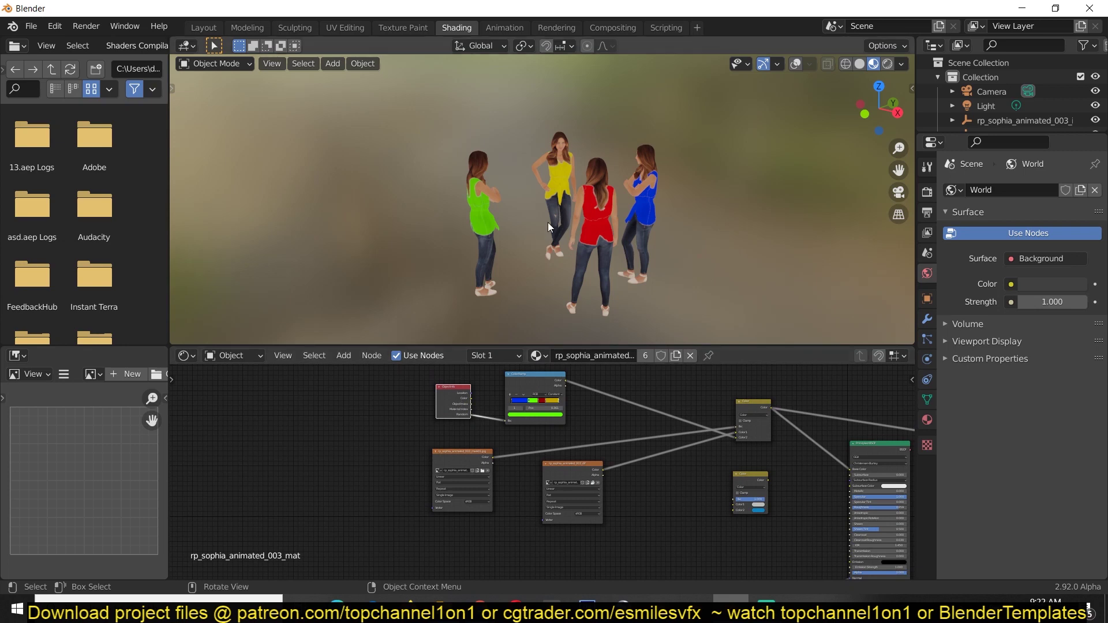
pyautogui.moveTo(522, 386); pyautogui.dragTo(527, 361, button='middle')
pyautogui.hotkey('shift', 'd')
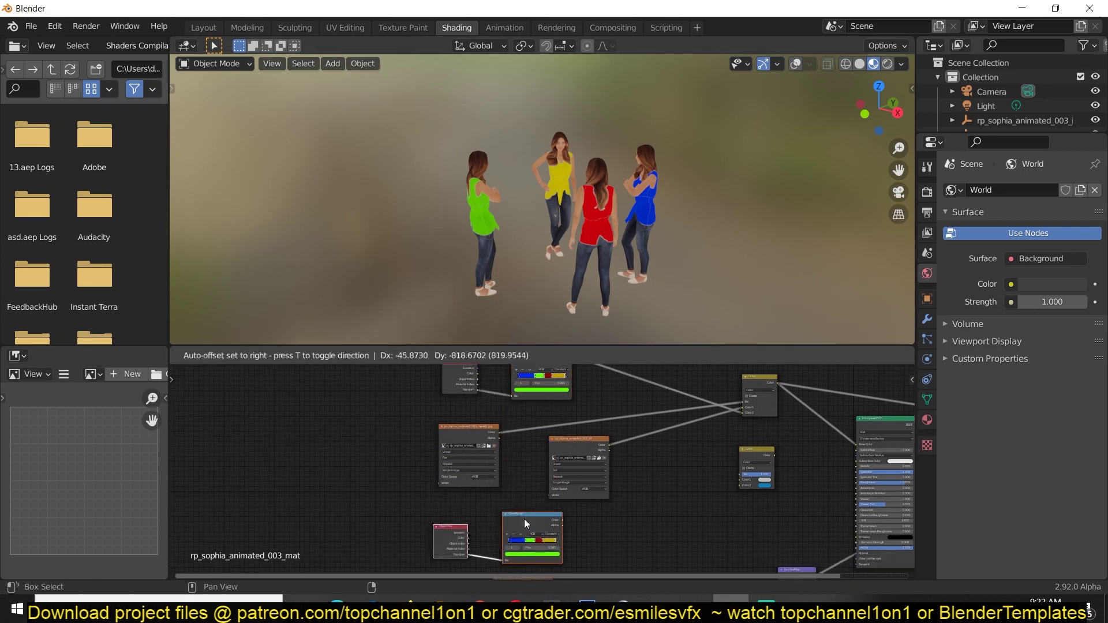
pyautogui.click(527, 518)
# Step: Preview the duplicated ColorRamp on the characters and shift its green stop toward the start of the ramp
pyautogui.scroll(2, 521, 529)
pyautogui.moveTo(536, 514); pyautogui.dragTo(527, 514)
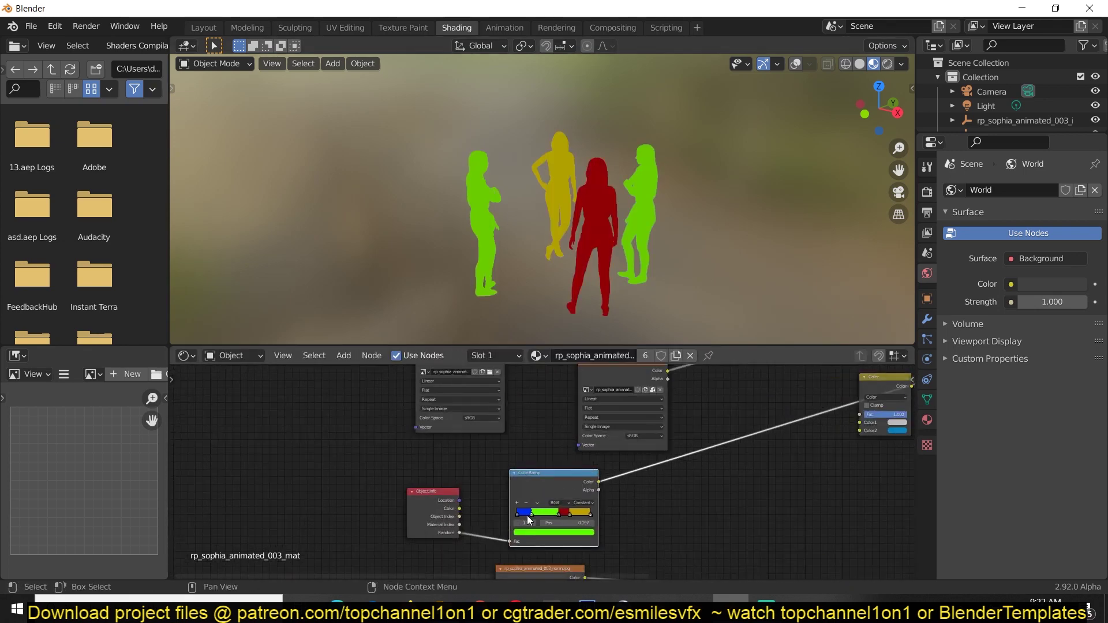
pyautogui.click(533, 532)
pyautogui.moveTo(544, 452); pyautogui.dragTo(563, 446)
pyautogui.press('Escape')
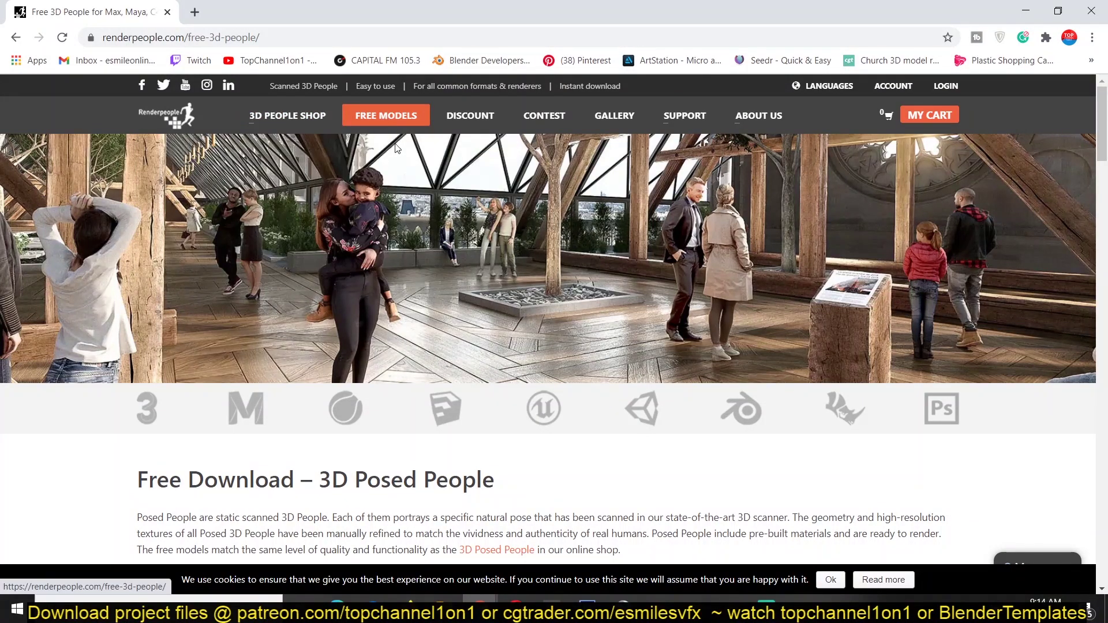
# Step: Switch to the browser and examine the free posed, rigged and animated people on Renderpeople's free models page
pyautogui.scroll(-8, 707, 300)
pyautogui.scroll(3, 176, 358)
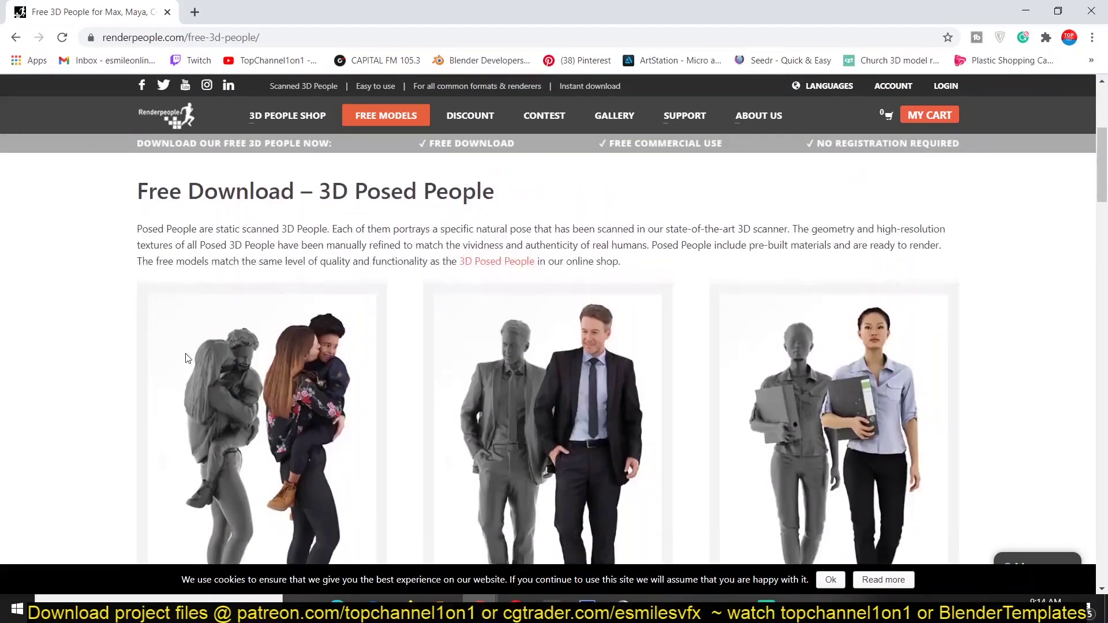
pyautogui.scroll(-5, 185, 359)
pyautogui.scroll(4, 316, 330)
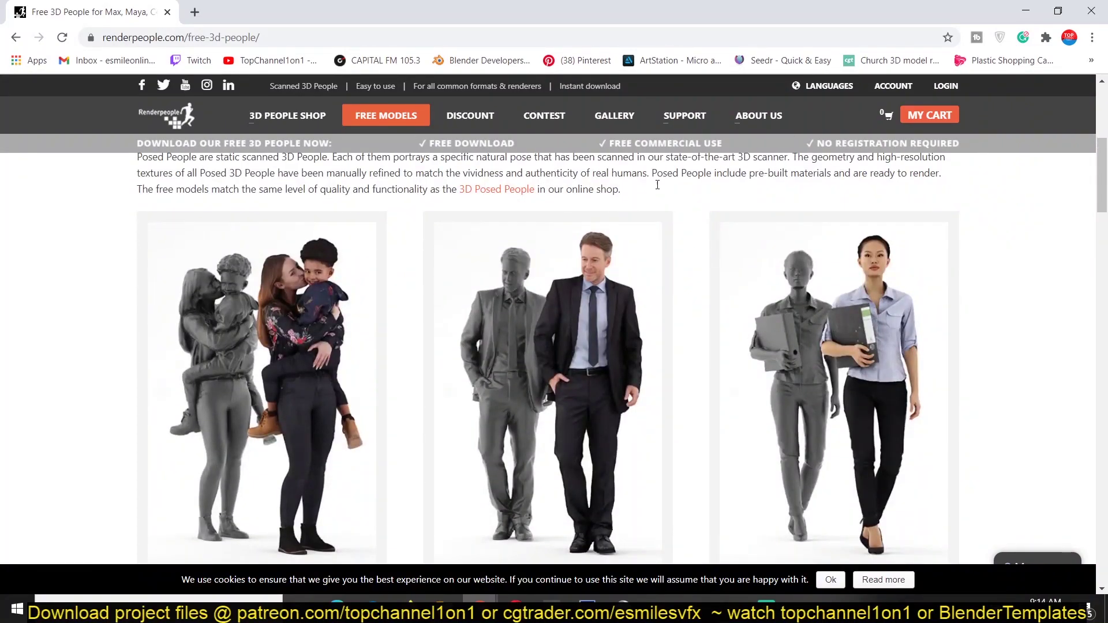
pyautogui.scroll(-6, 428, 309)
pyautogui.scroll(6, 680, 366)
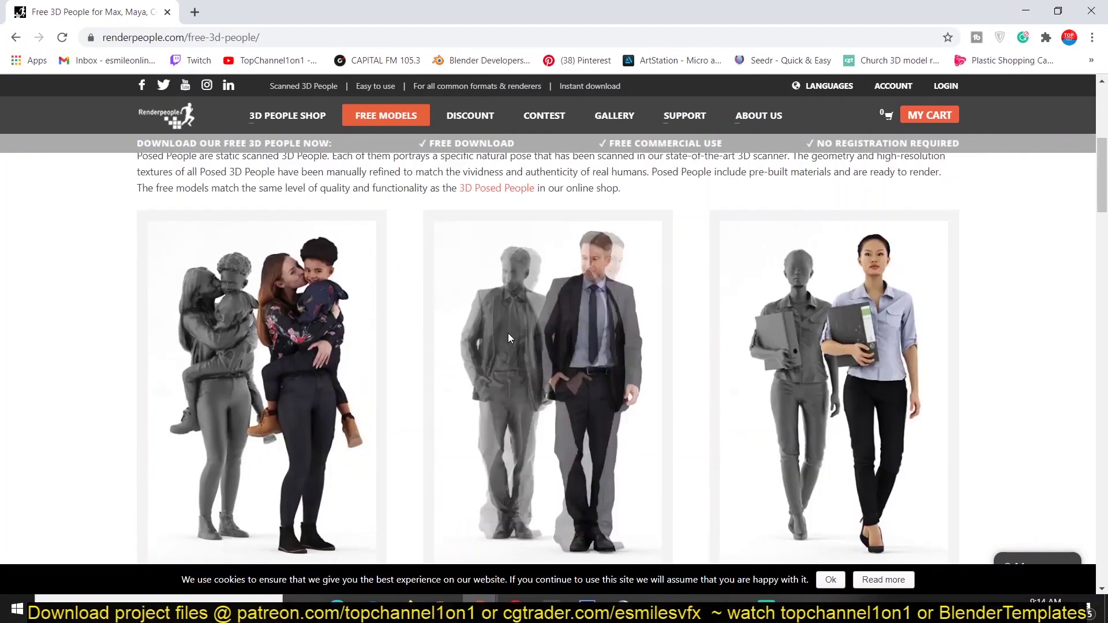
pyautogui.scroll(-3, 507, 335)
pyautogui.scroll(3, 222, 268)
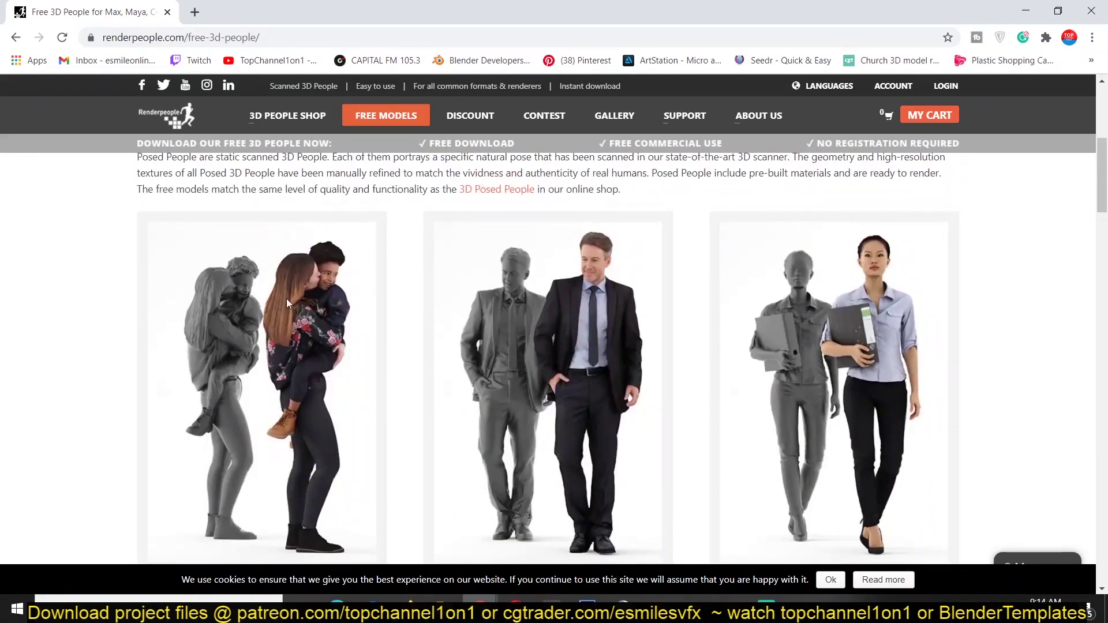
pyautogui.scroll(-12, 286, 299)
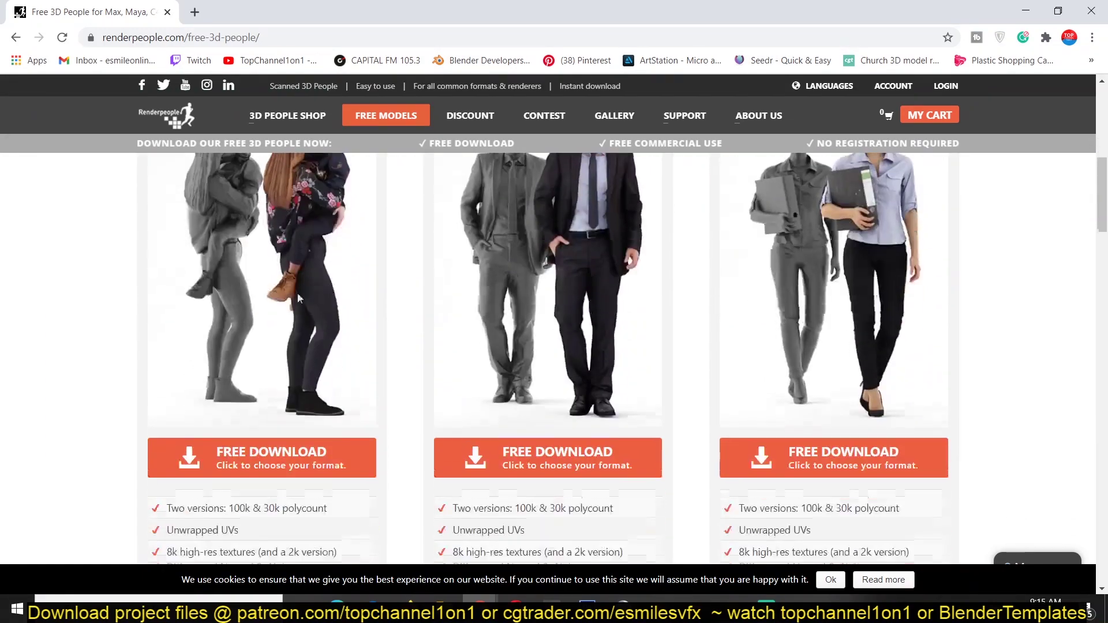
pyautogui.scroll(3, 410, 289)
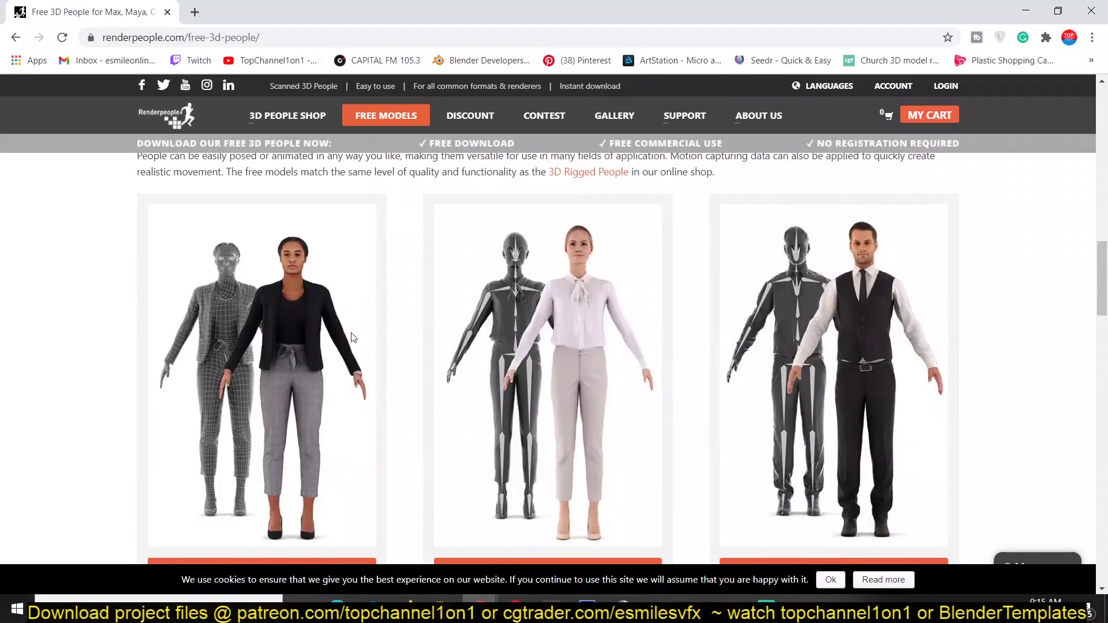
pyautogui.scroll(-15, 352, 337)
pyautogui.scroll(4, 231, 324)
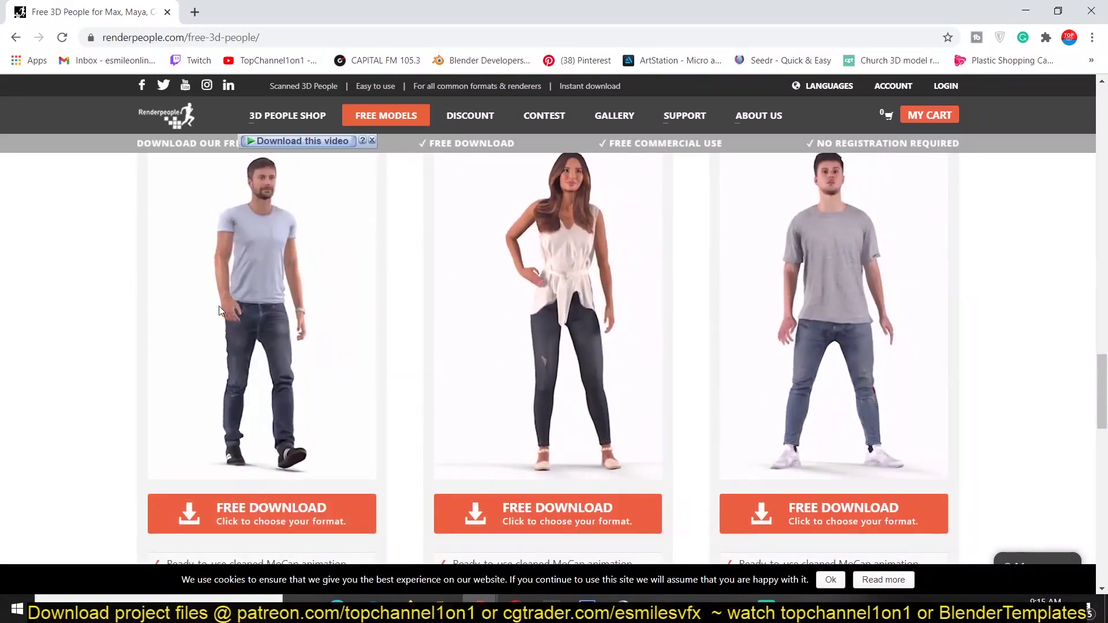
pyautogui.scroll(1, 219, 310)
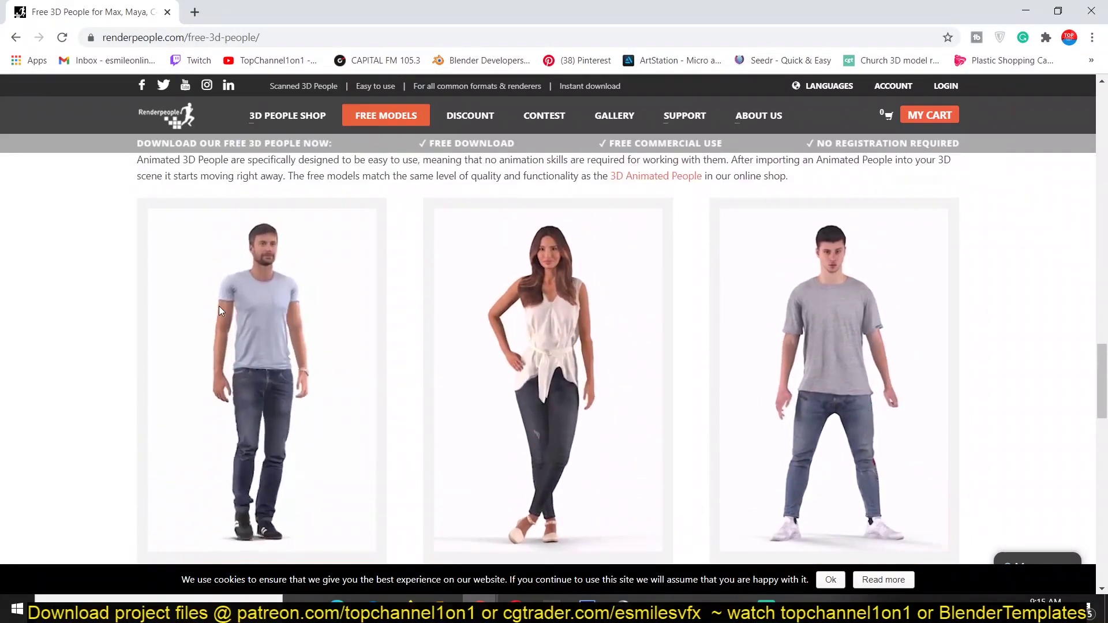
pyautogui.scroll(-1, 219, 310)
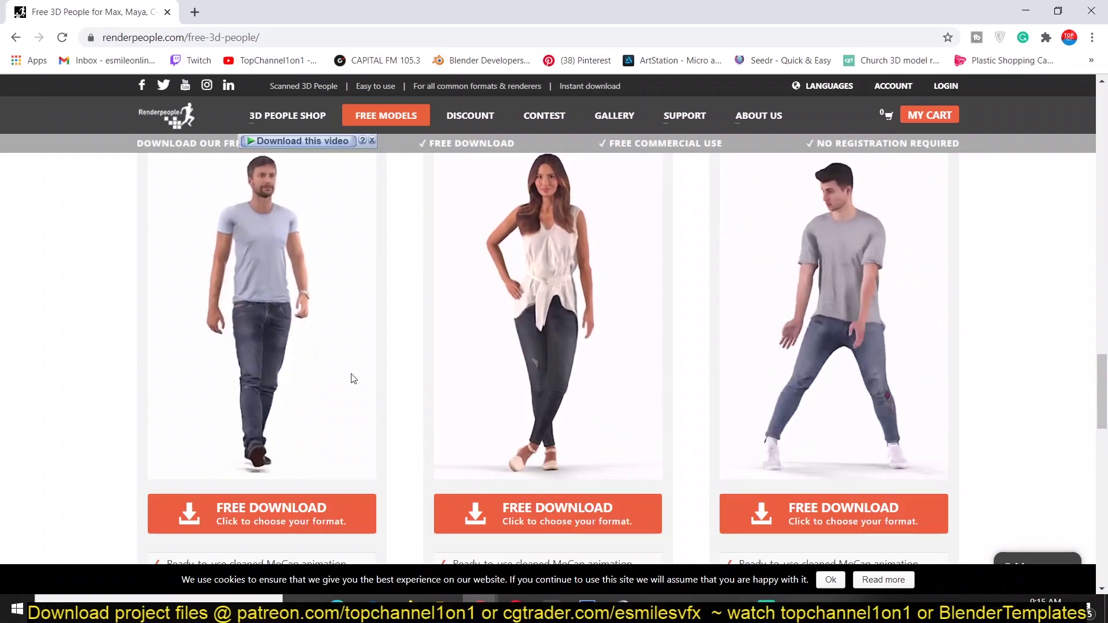
pyautogui.scroll(-1, 289, 379)
pyautogui.click(522, 435)
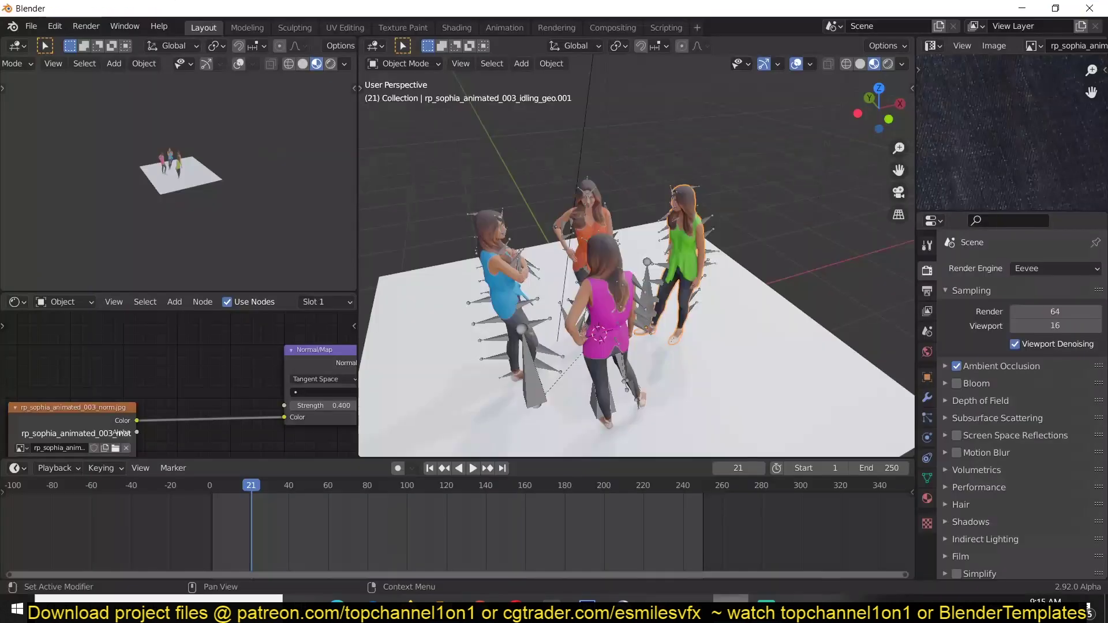
pyautogui.click(28, 31)
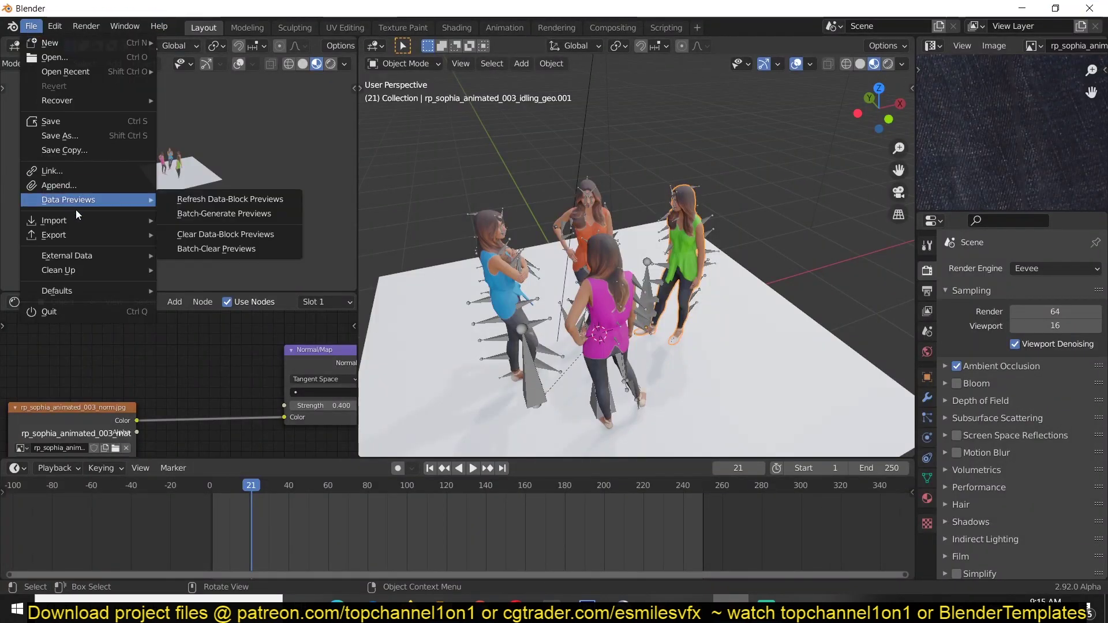
pyautogui.moveTo(81, 220)
pyautogui.click(238, 305)
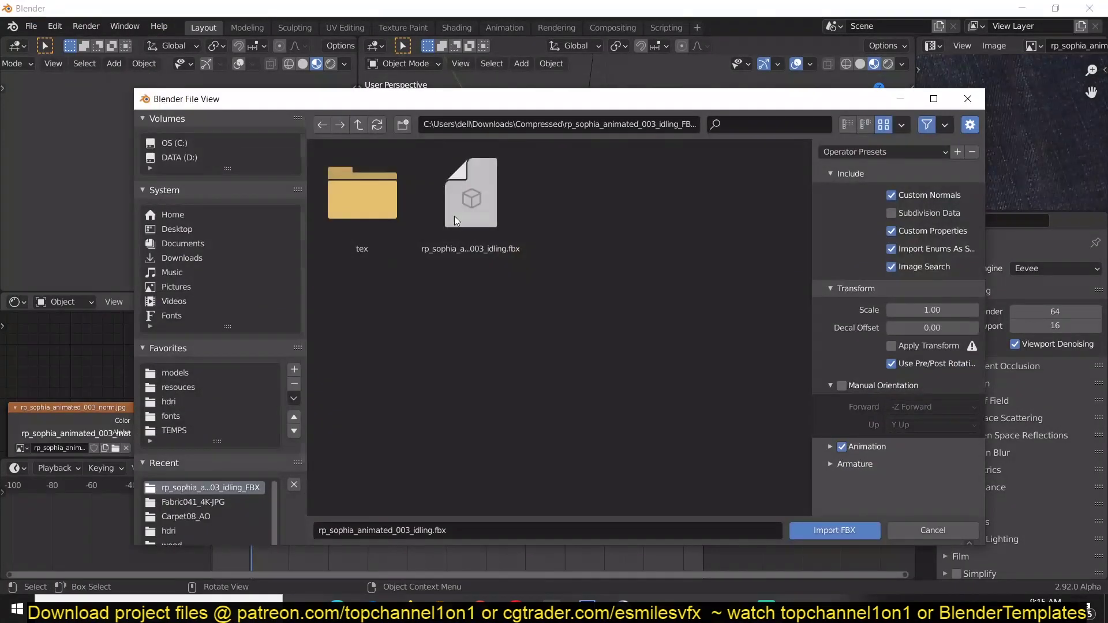
pyautogui.click(490, 218)
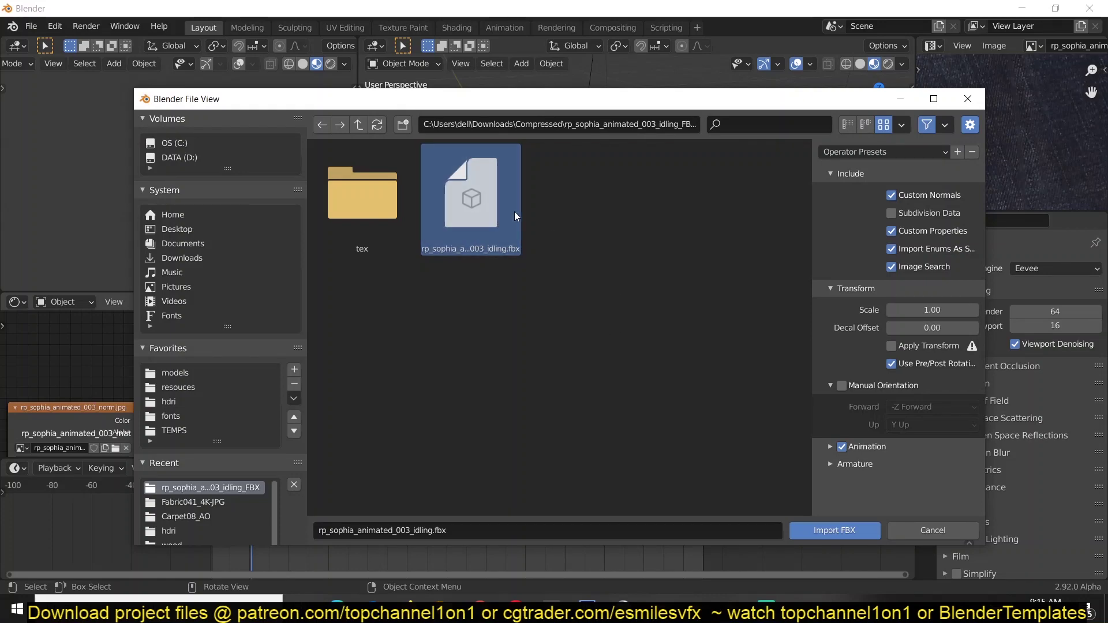
pyautogui.click(953, 532)
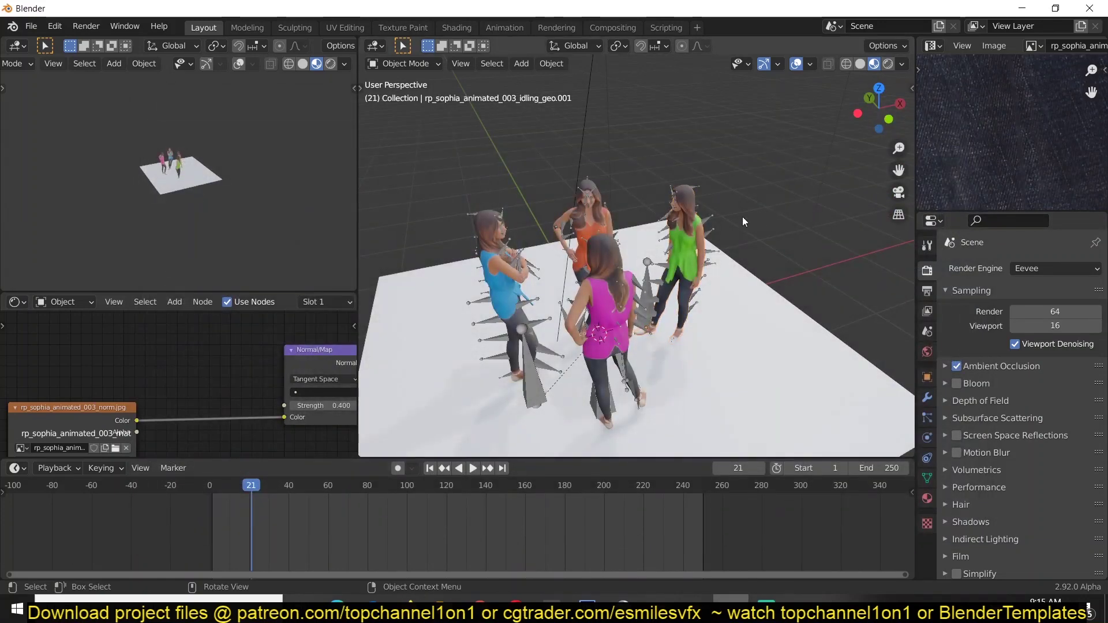
# Step: Play a short part of the four characters' animation and inspect the group from several angles
pyautogui.moveTo(742, 216); pyautogui.dragTo(619, 202, button='middle')
pyautogui.scroll(3, 621, 200)
pyautogui.press('space')
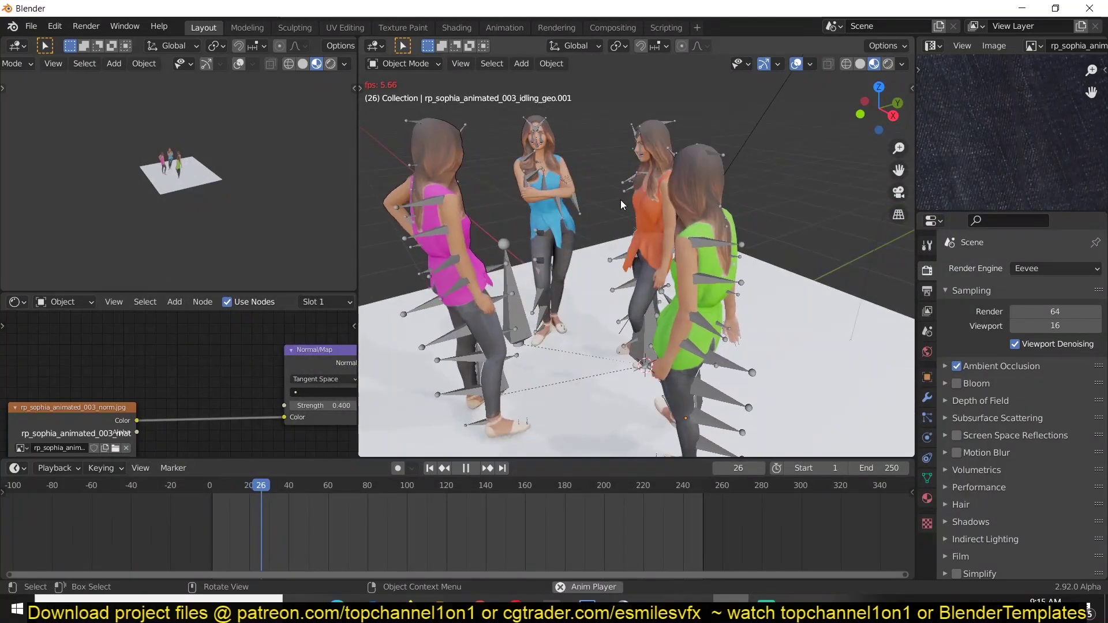
pyautogui.press('space')
pyautogui.scroll(-2, 621, 200)
pyautogui.moveTo(621, 200); pyautogui.dragTo(607, 219, button='middle')
pyautogui.moveTo(522, 244); pyautogui.dragTo(635, 245, button='middle')
pyautogui.scroll(-5, 635, 245)
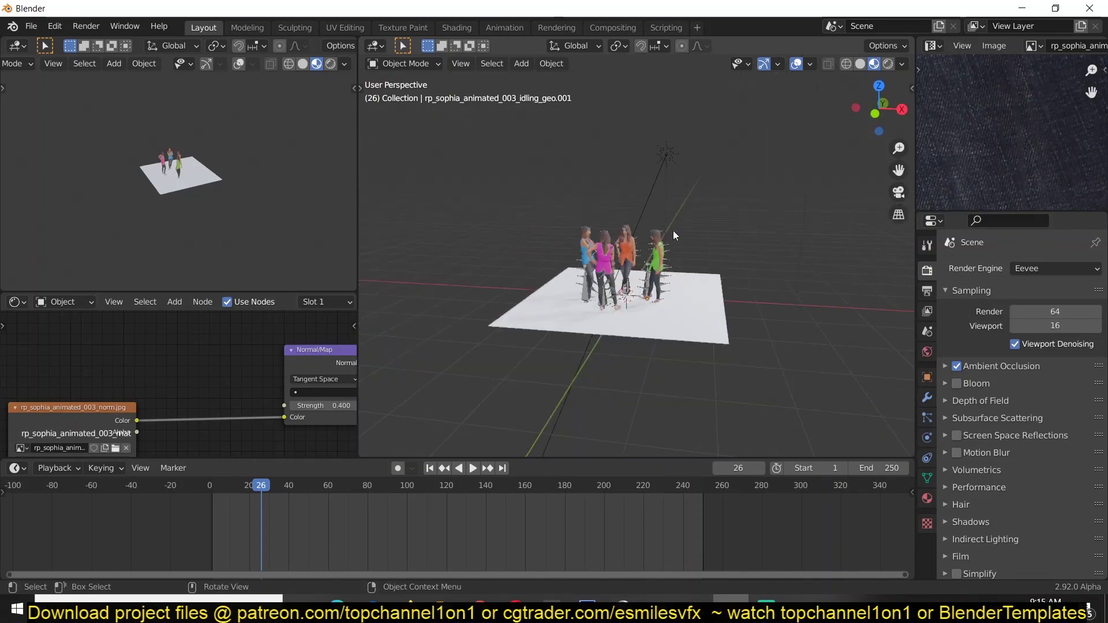
pyautogui.scroll(5, 672, 230)
pyautogui.scroll(-3, 711, 345)
# Step: Start a fresh scene and import the rp_sophia_animated_003_idling.fbx character into it
pyautogui.moveTo(490, 107); pyautogui.dragTo(841, 456)
pyautogui.click(656, 291)
pyautogui.moveTo(493, 154); pyautogui.dragTo(791, 450)
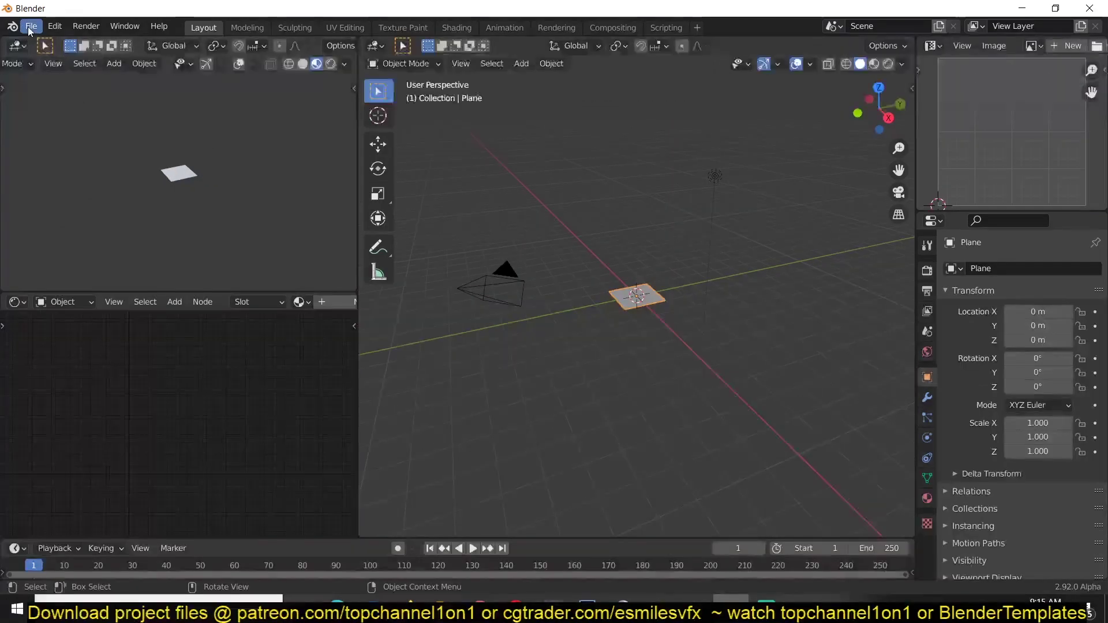
pyautogui.click(16, 29)
pyautogui.click(16, 29)
pyautogui.click(31, 26)
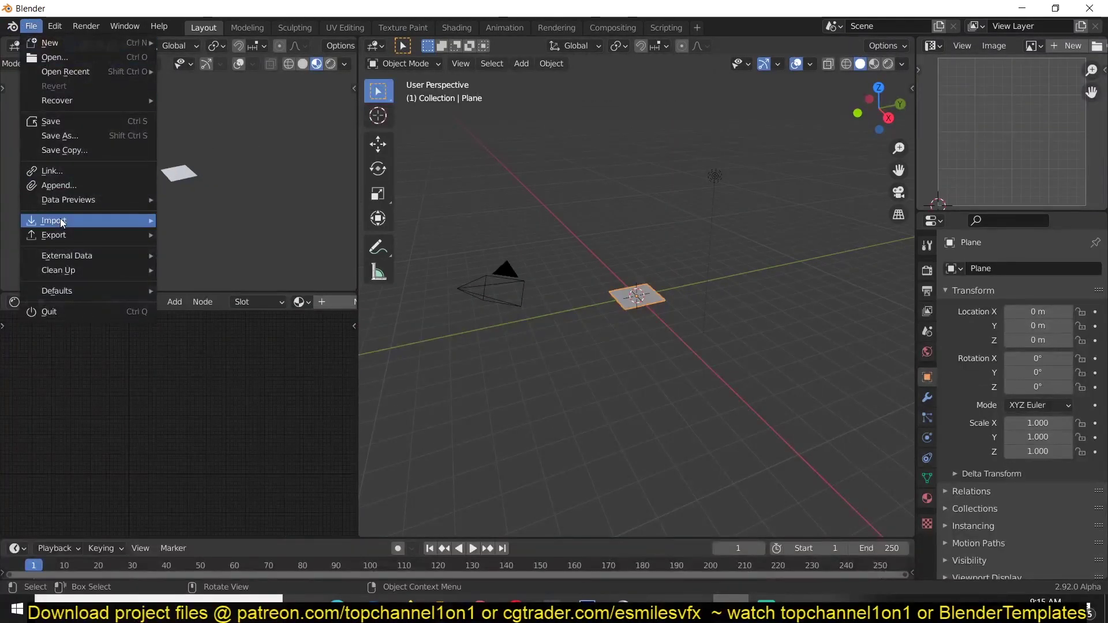
pyautogui.moveTo(87, 220)
pyautogui.click(222, 307)
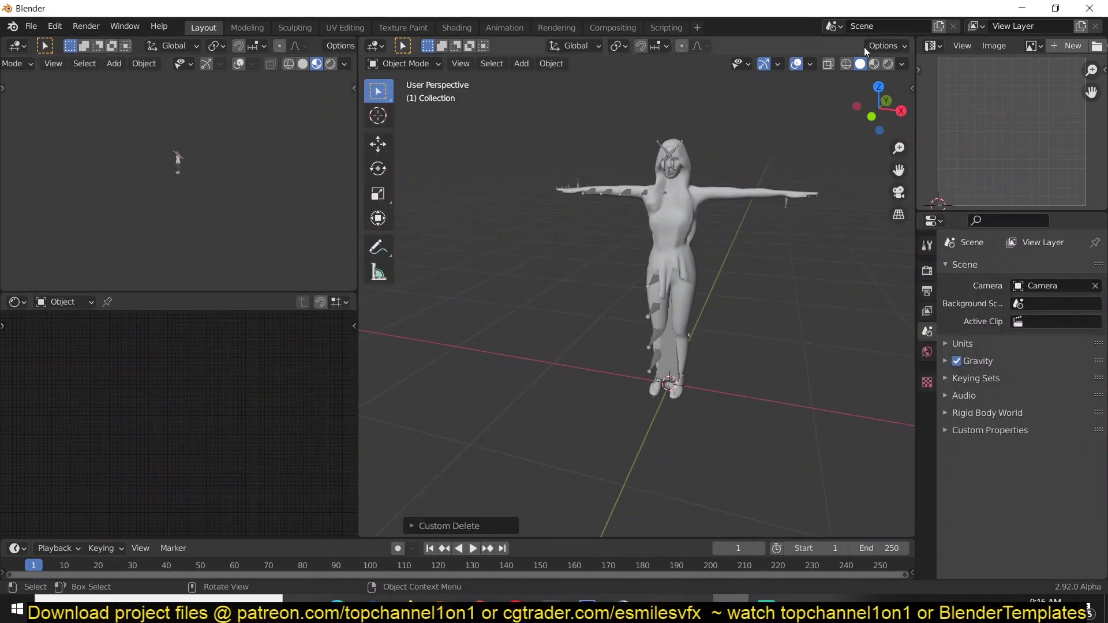
# Step: Switch the 3D viewport to Material Preview shading and check the imported character's textures
pyautogui.click(873, 63)
pyautogui.scroll(5, 747, 171)
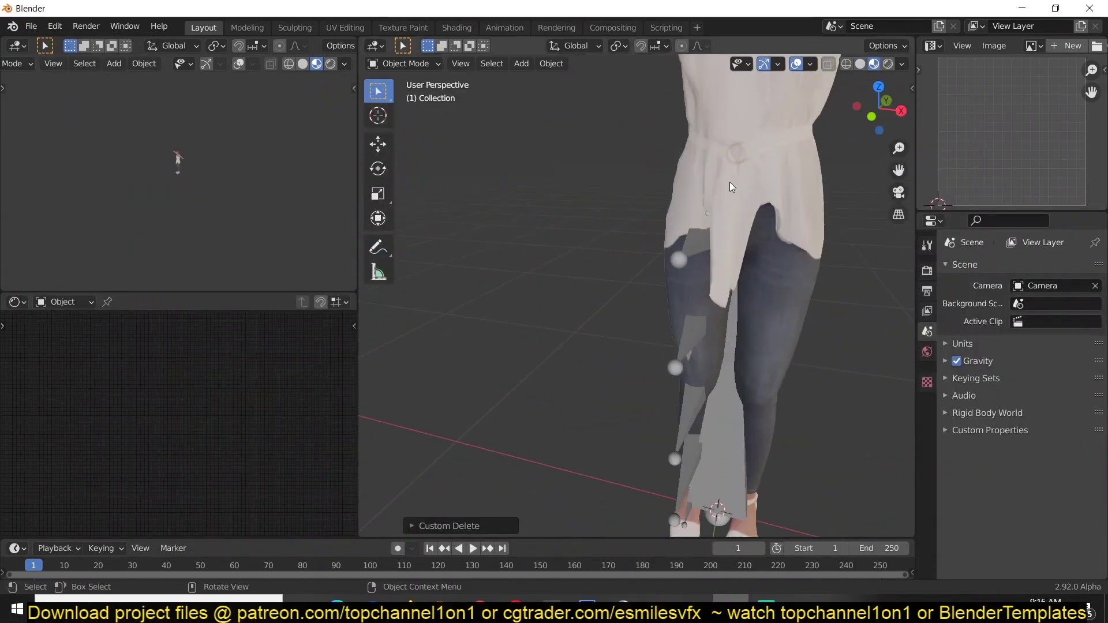
pyautogui.scroll(-5, 747, 171)
pyautogui.scroll(4, 755, 68)
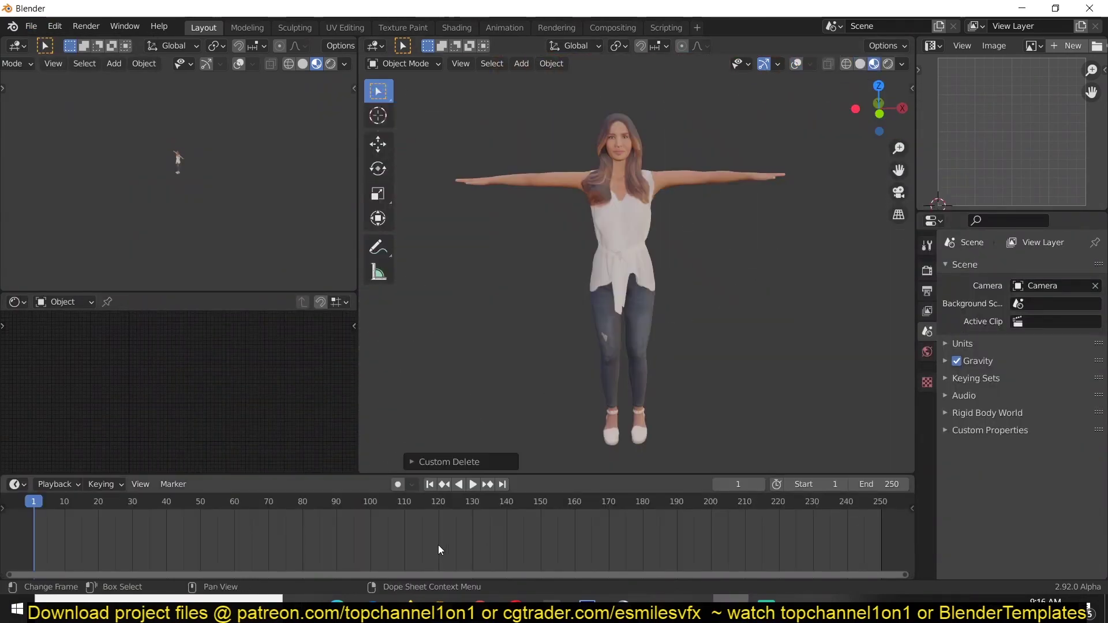
# Step: Select the imported character's armature and play its idling animation in the viewport
pyautogui.click(176, 157)
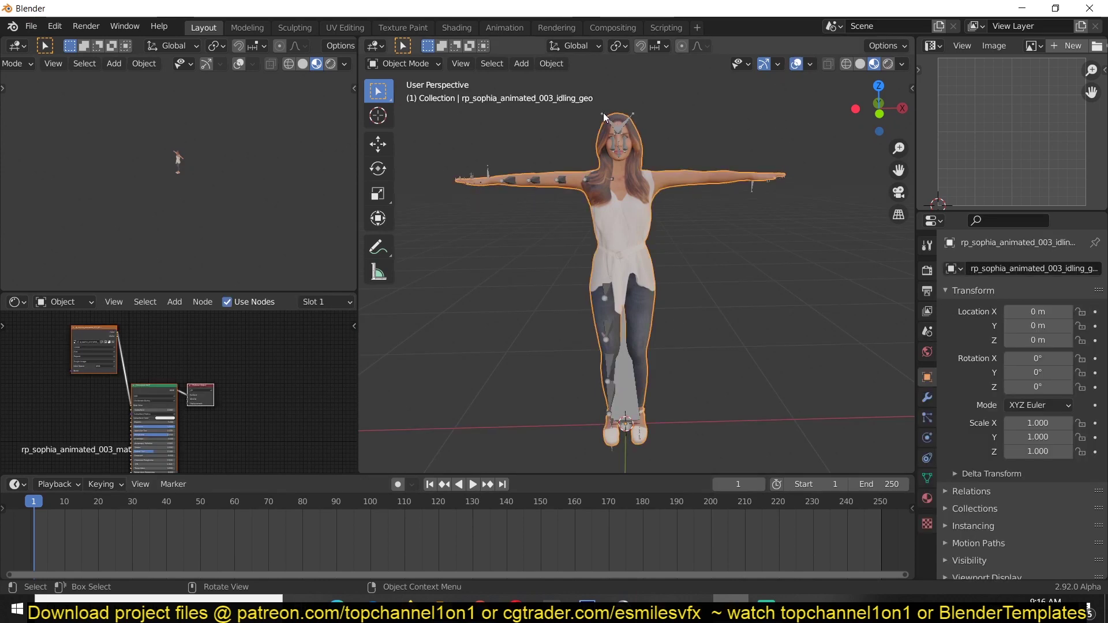
pyautogui.click(575, 168)
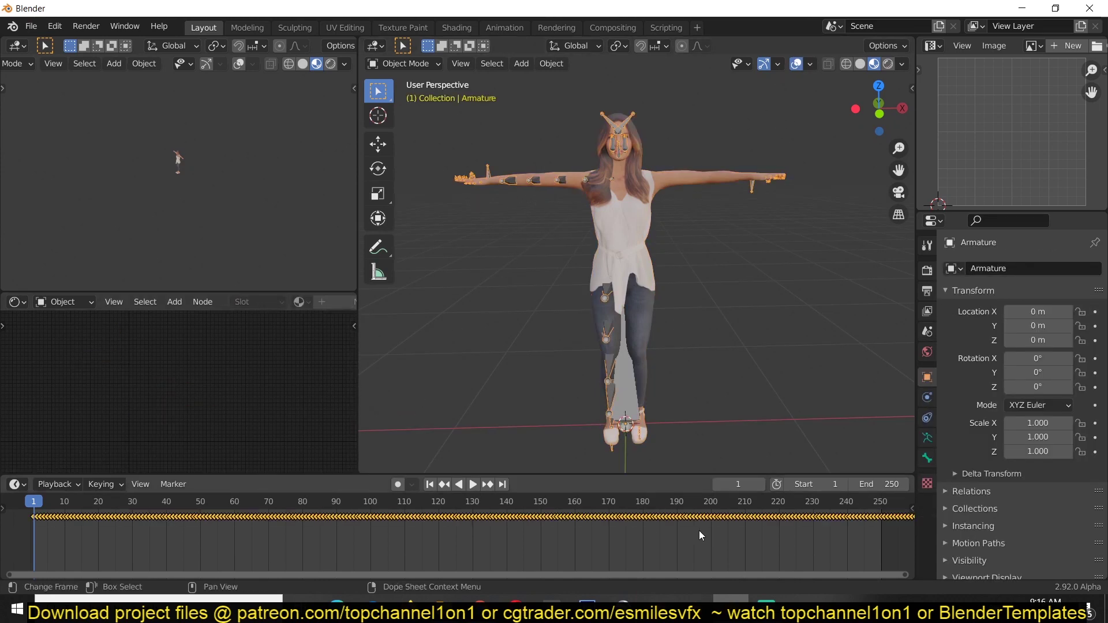
pyautogui.scroll(3, 659, 272)
pyautogui.moveTo(659, 272); pyautogui.dragTo(640, 257, button='middle')
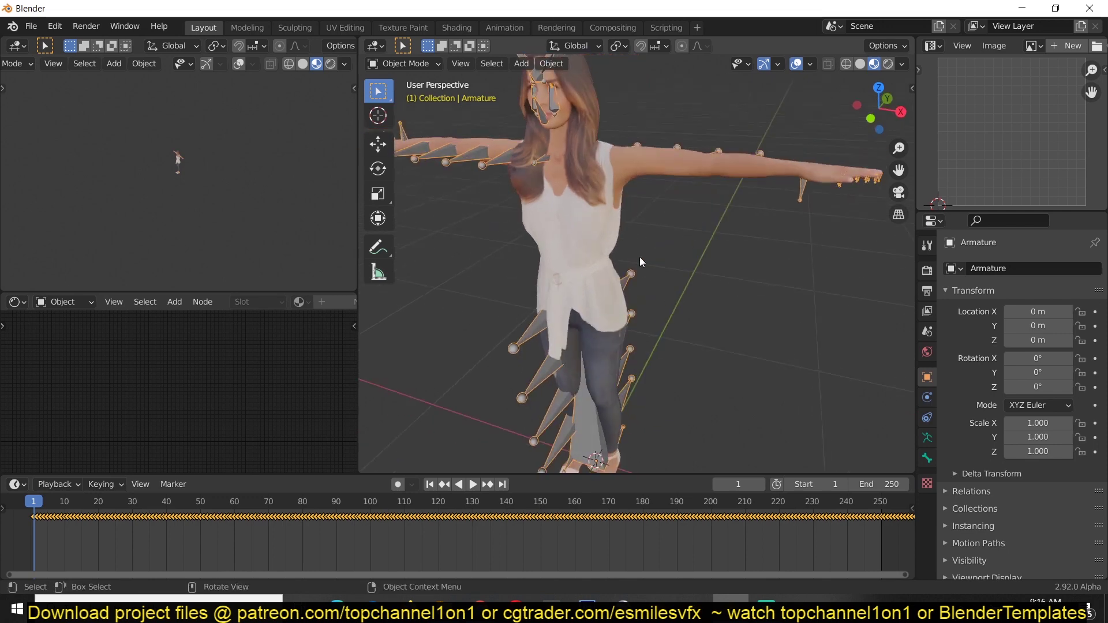
pyautogui.scroll(-2, 639, 258)
pyautogui.press('space')
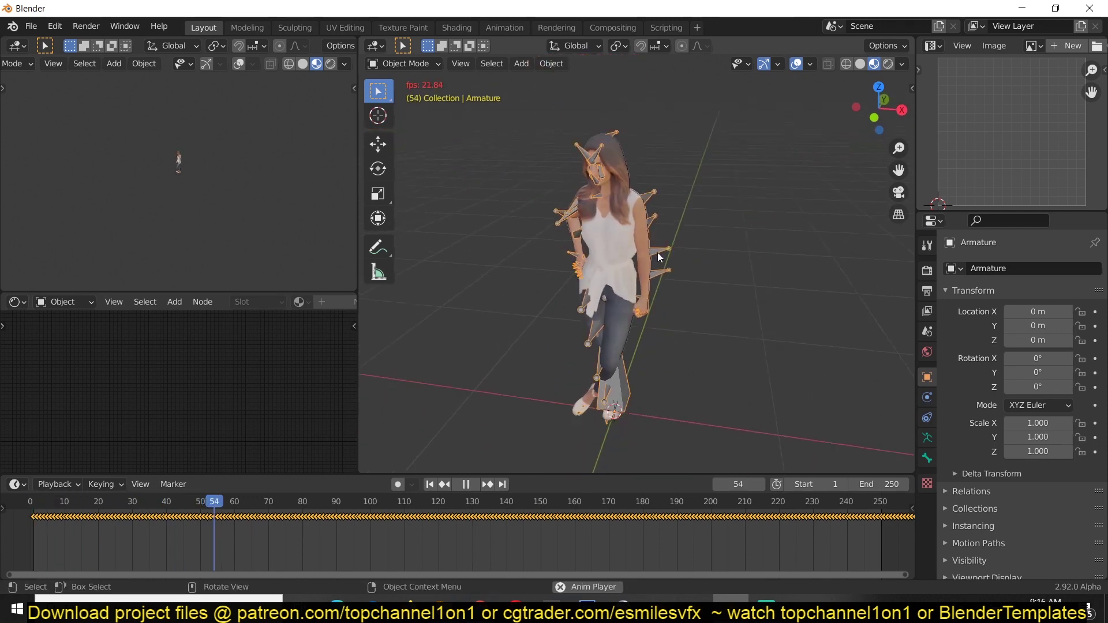
pyautogui.moveTo(657, 251); pyautogui.dragTo(686, 271, button='middle')
# Step: Examine how far the armature's keyframes extend along the timeline, and stop the animation playback
pyautogui.scroll(-2, 762, 528)
pyautogui.scroll(-2, 763, 528)
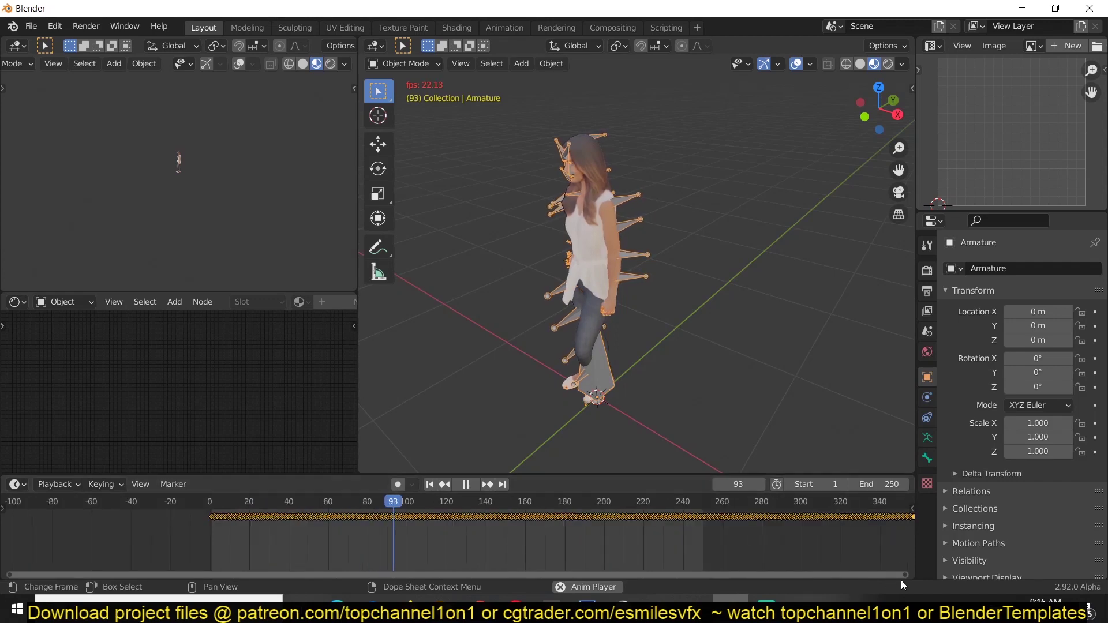
pyautogui.scroll(-1, 818, 574)
pyautogui.scroll(-3, 834, 570)
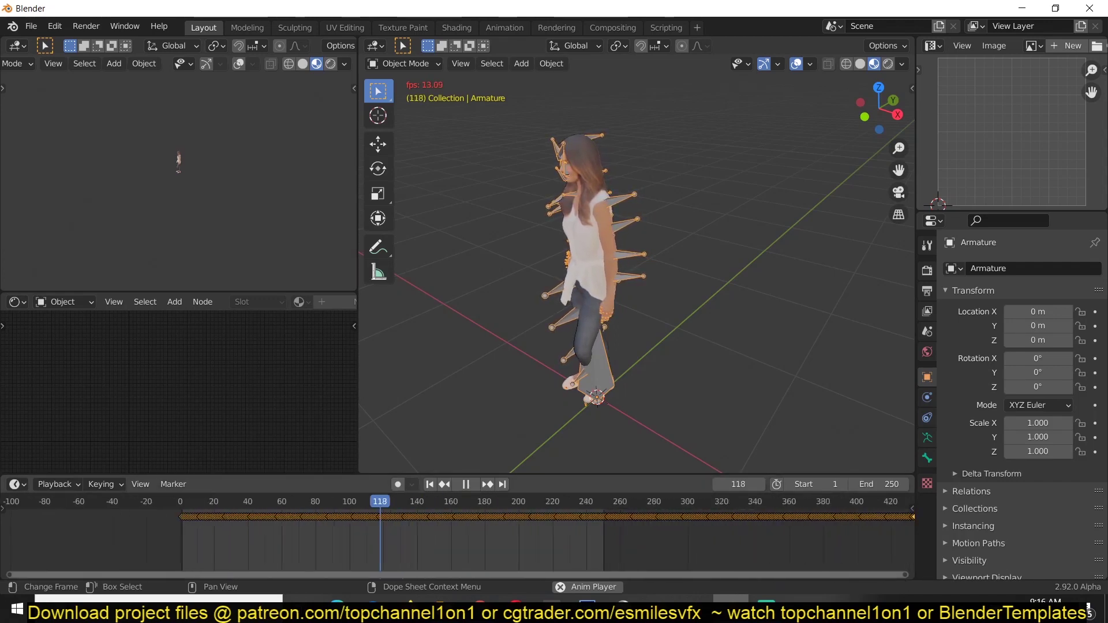
pyautogui.scroll(-2, 707, 510)
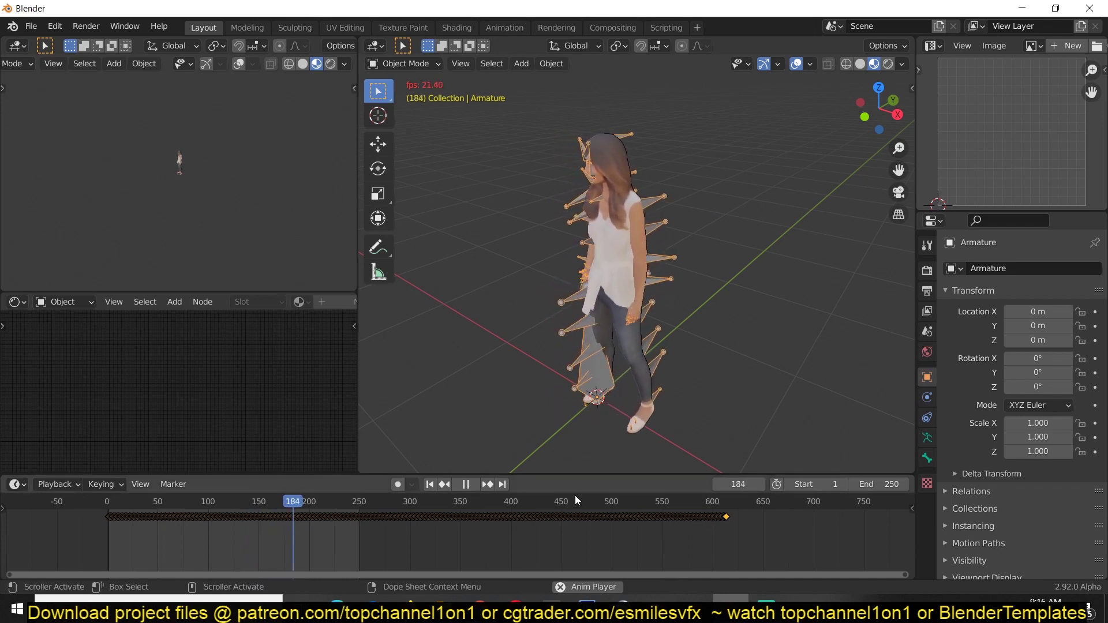
pyautogui.press('space')
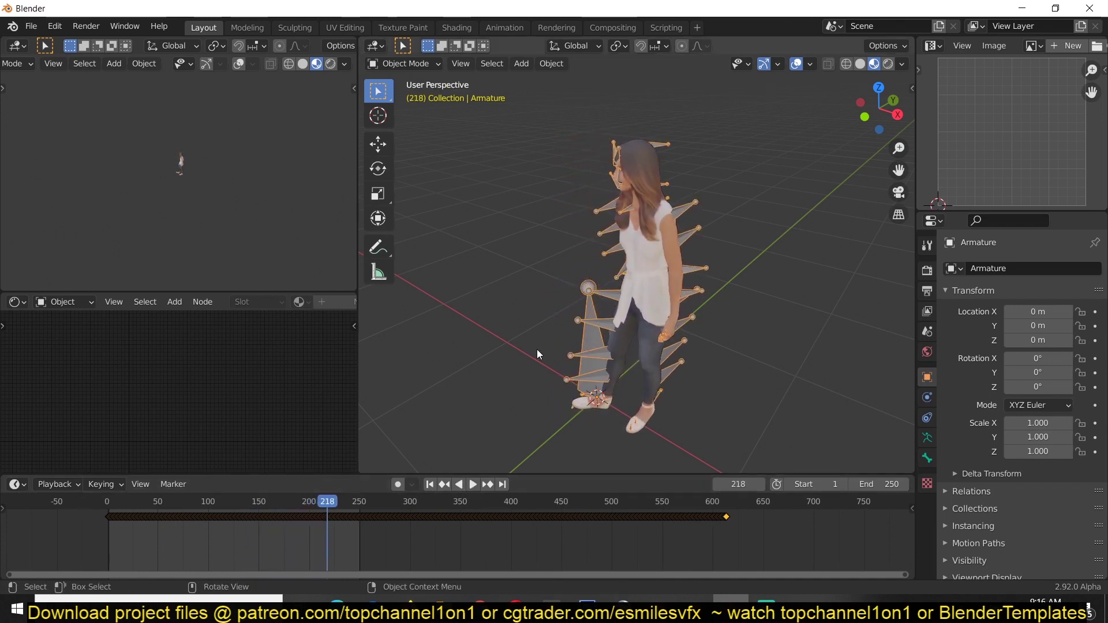
pyautogui.moveTo(677, 286); pyautogui.dragTo(694, 229, button='middle')
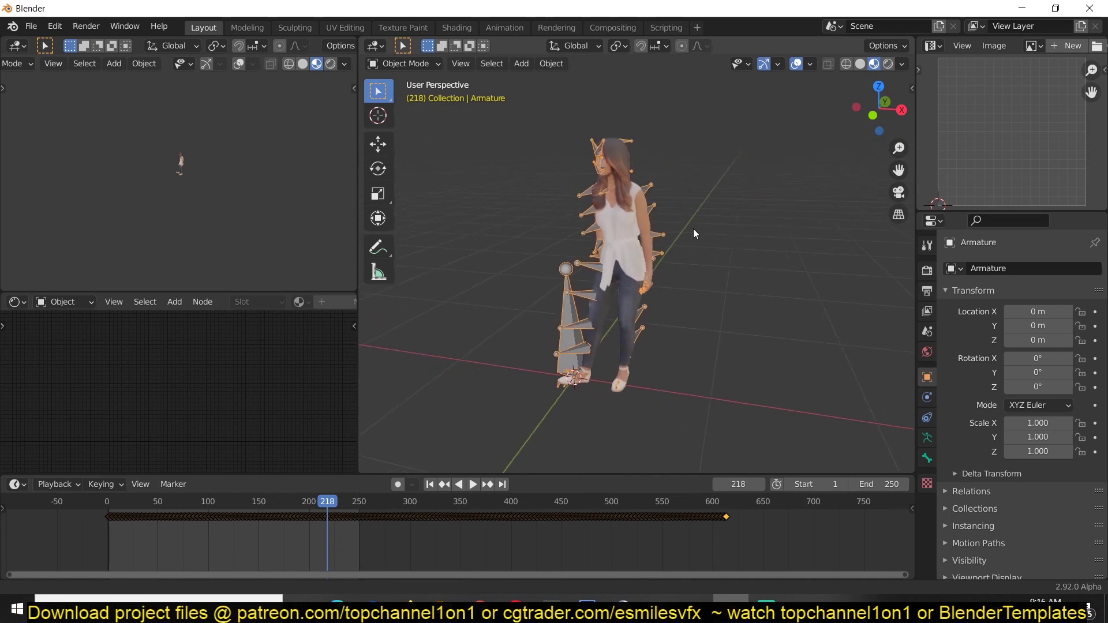
# Step: Duplicate the whole character with its armature and place the copy about 1.14 m away along the X axis
pyautogui.moveTo(543, 114); pyautogui.dragTo(723, 432)
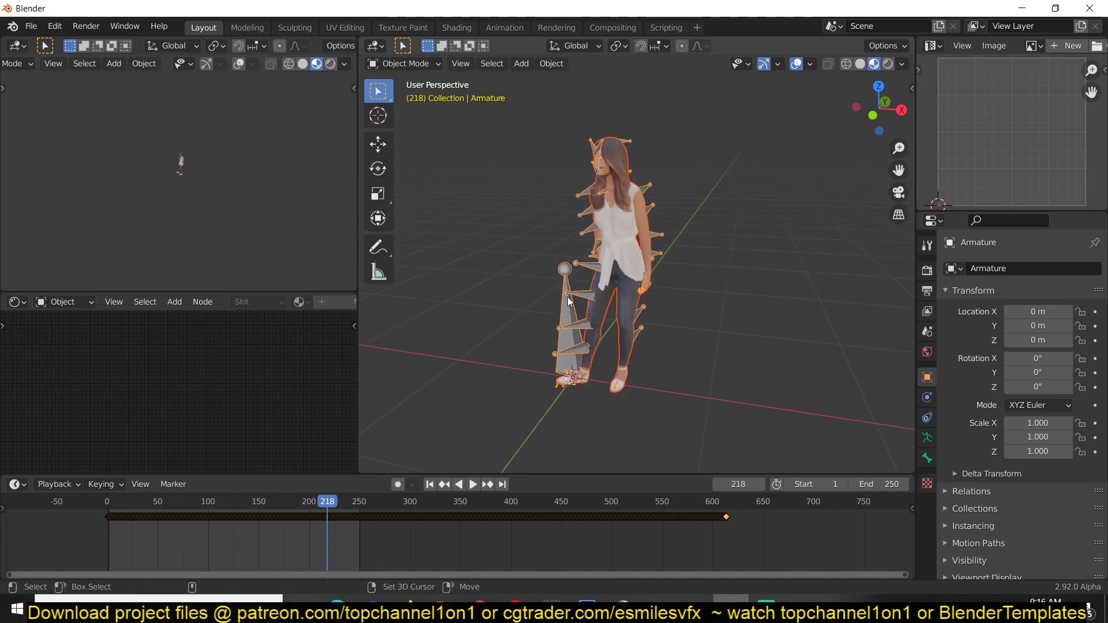
pyautogui.hotkey('shift', 'd')
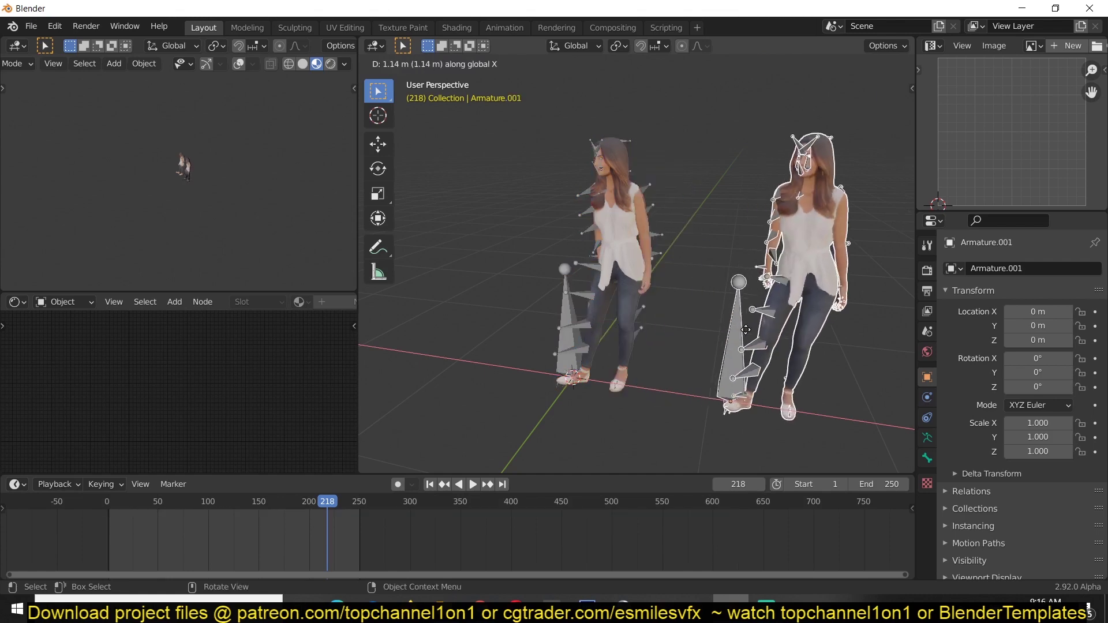
pyautogui.click(729, 322)
# Step: Move the original character with its armature toward positive Y, away from the world origin, as seen from the top
pyautogui.press('KP_7')
pyautogui.moveTo(505, 204); pyautogui.dragTo(648, 375)
pyautogui.press('g')
pyautogui.click(660, 266)
# Step: Rotate the copied character in top view so that it faces a different direction from the original
pyautogui.click(756, 303)
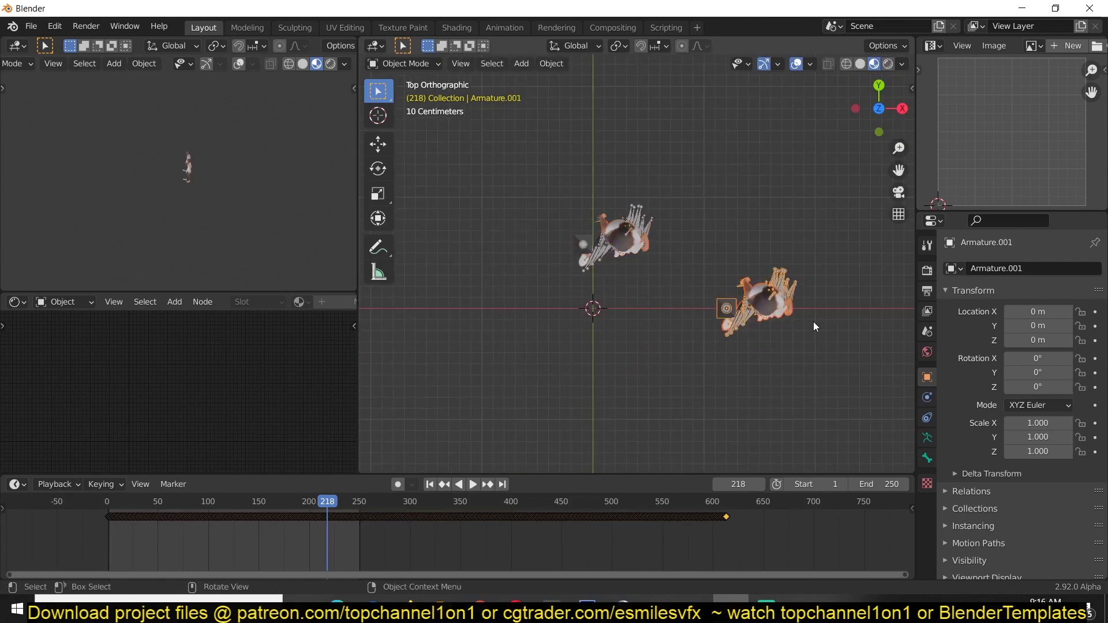
pyautogui.press('r')
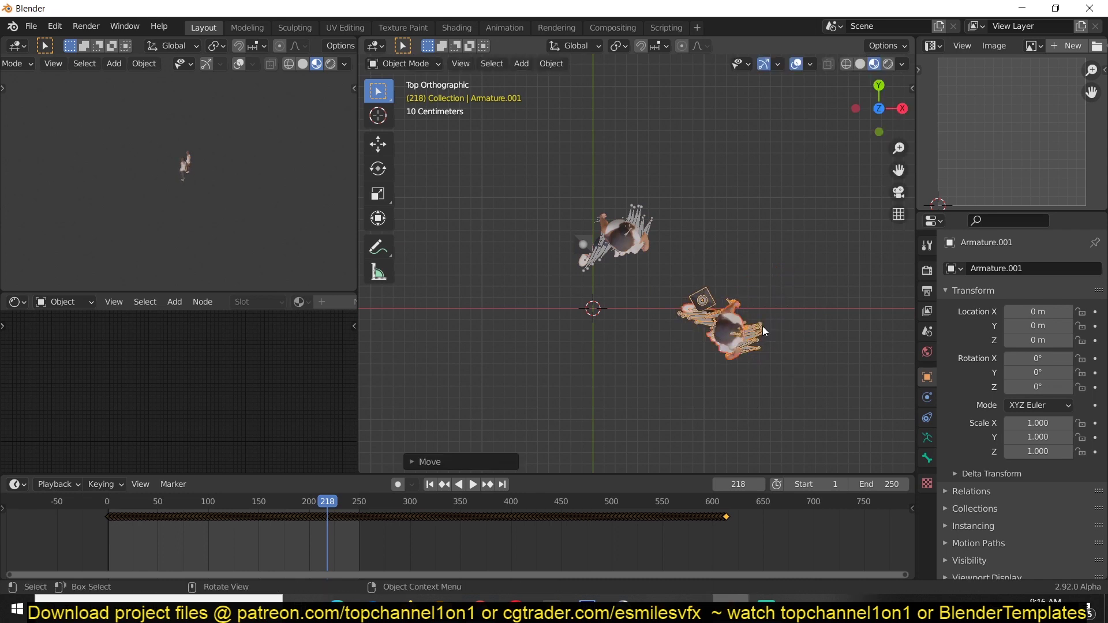
pyautogui.click(812, 304)
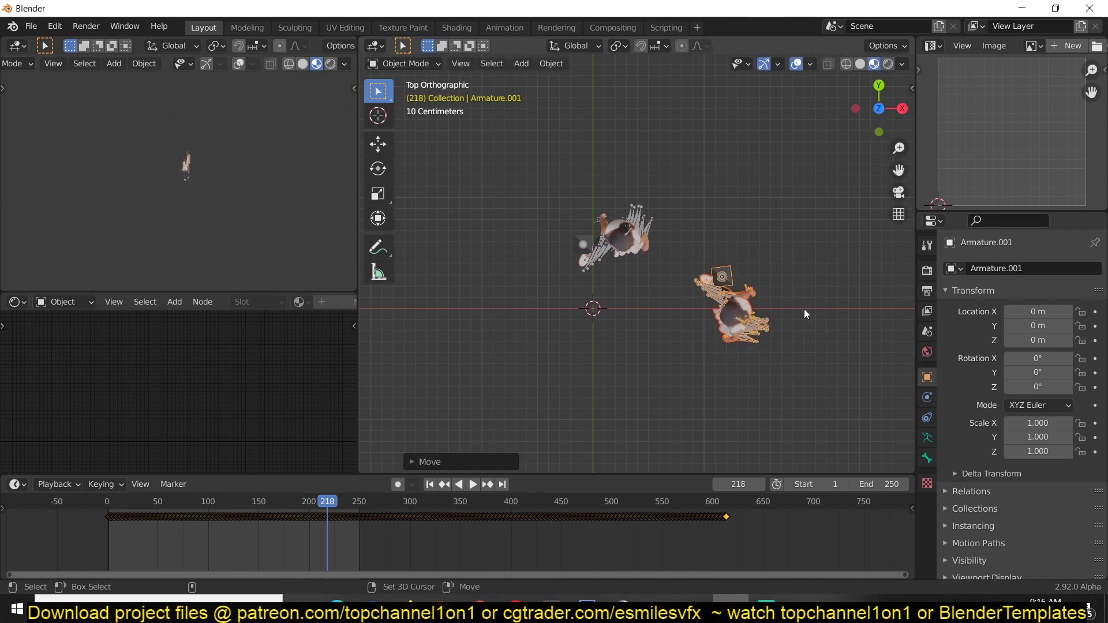
# Step: Duplicate the rotated copy, turn the new character and place it to form a triangle with the other two
pyautogui.hotkey('shift', 'd')
pyautogui.click(710, 357)
pyautogui.press('r')
pyautogui.click(754, 415)
pyautogui.press('g')
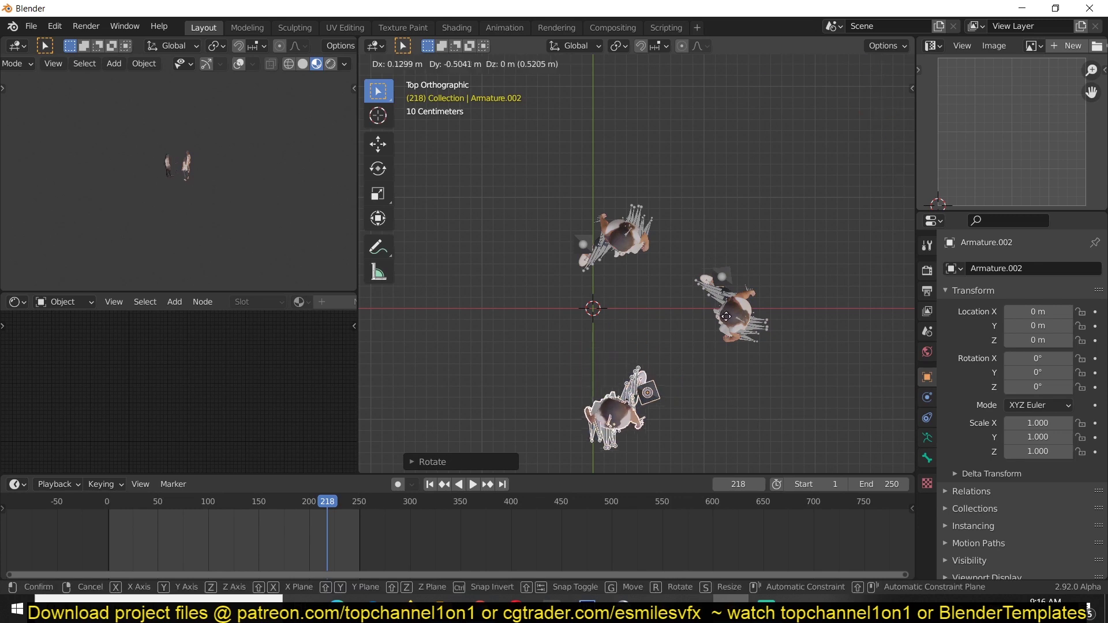
pyautogui.click(726, 316)
# Step: Delete both copied characters together with their armatures, keeping only the original
pyautogui.moveTo(667, 318); pyautogui.dragTo(754, 344)
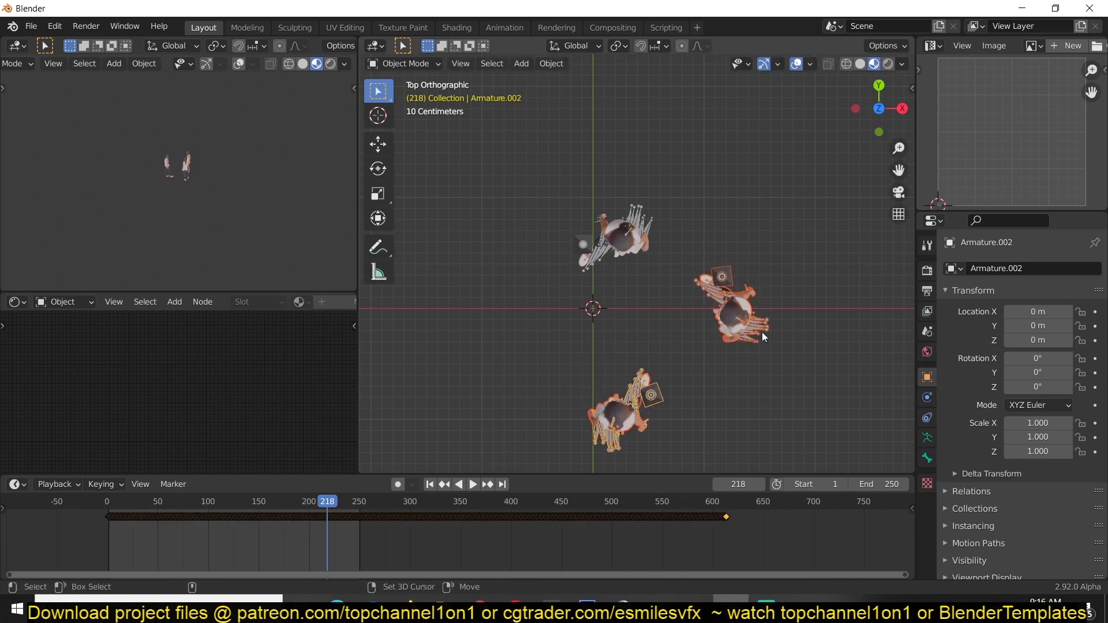
pyautogui.press('x')
pyautogui.click(764, 317)
# Step: Make a linked duplicate of the original character beside it and try shifting the duplicate's keyframes in the timeline
pyautogui.moveTo(544, 181); pyautogui.dragTo(694, 282)
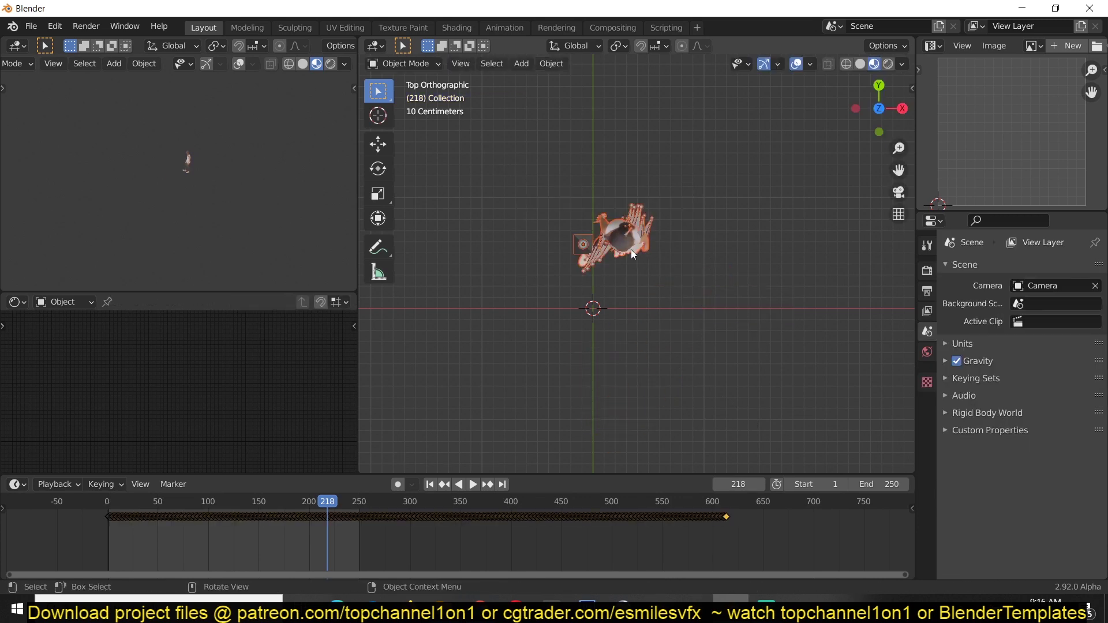
pyautogui.hotkey('alt', 'd')
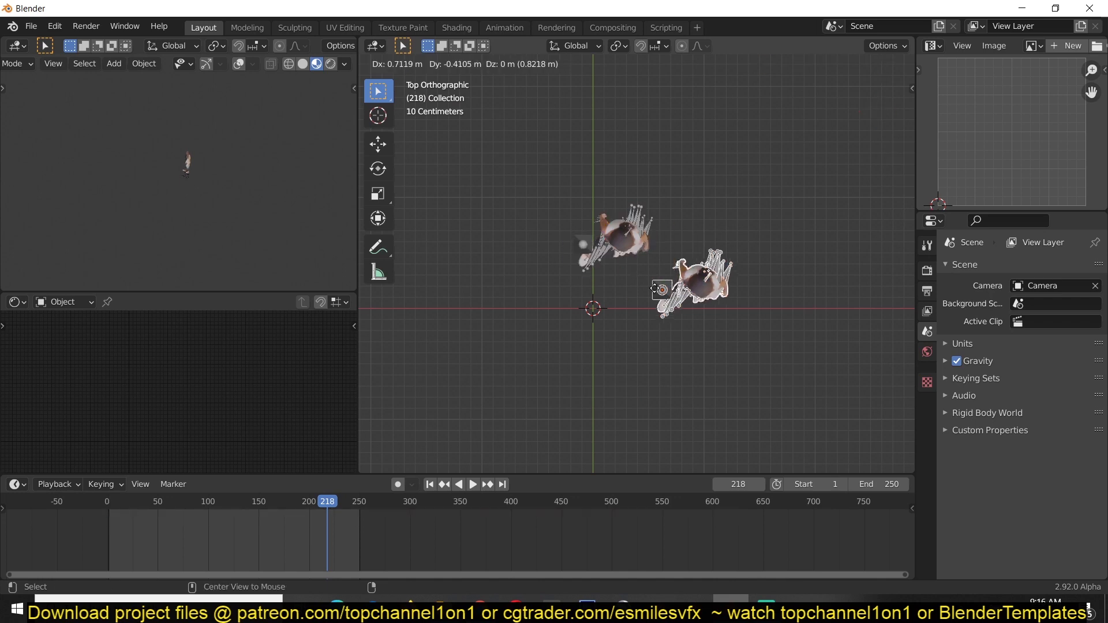
pyautogui.click(647, 296)
pyautogui.click(682, 308)
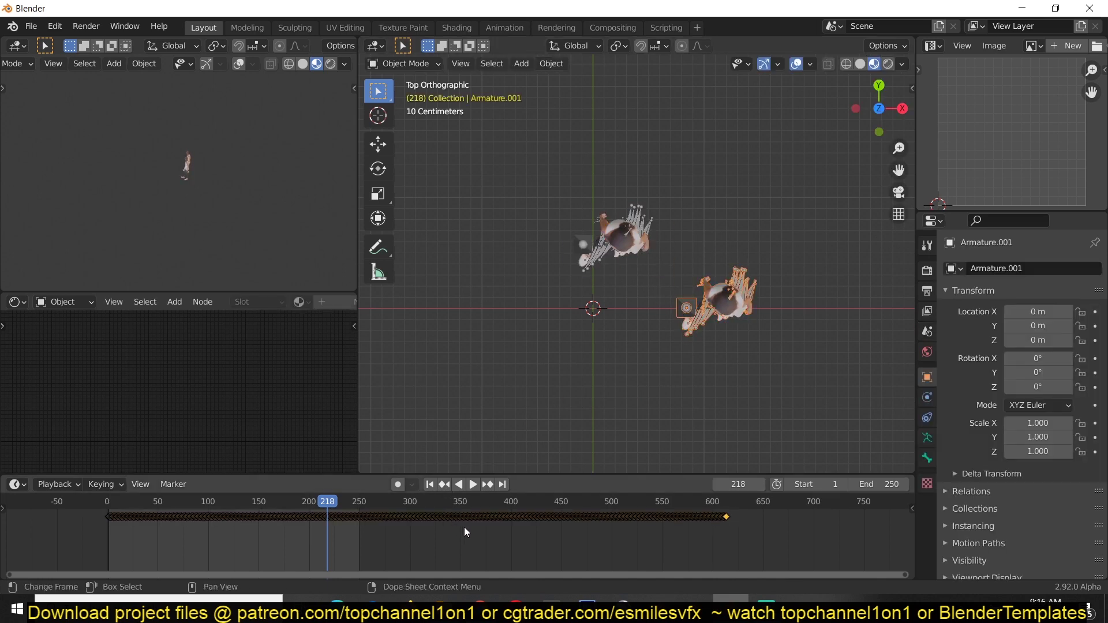
pyautogui.press('space')
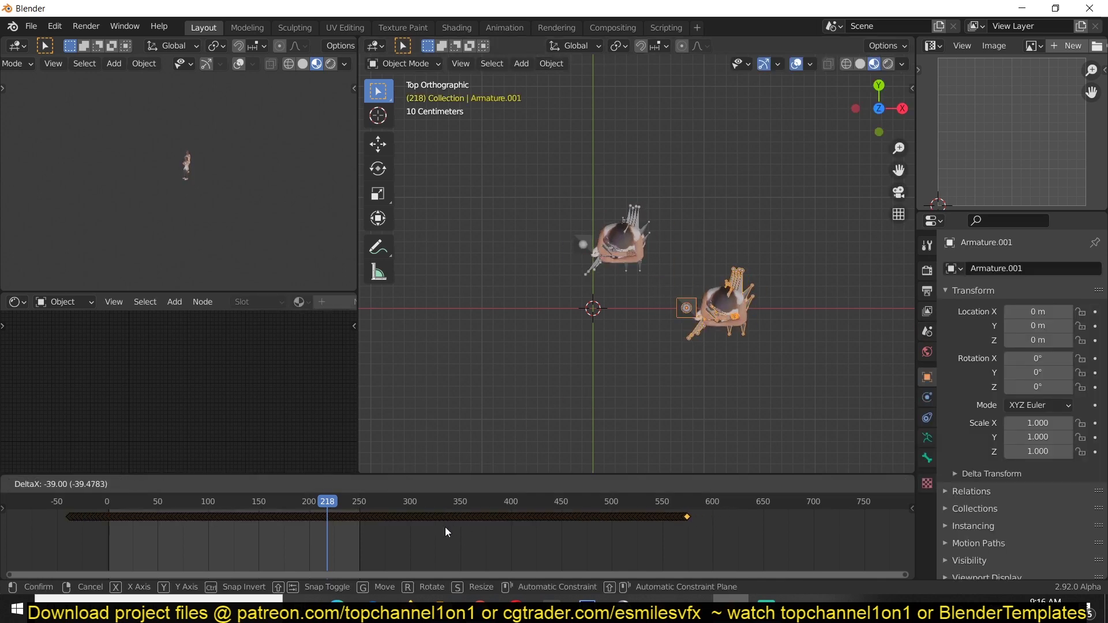
pyautogui.press('Escape')
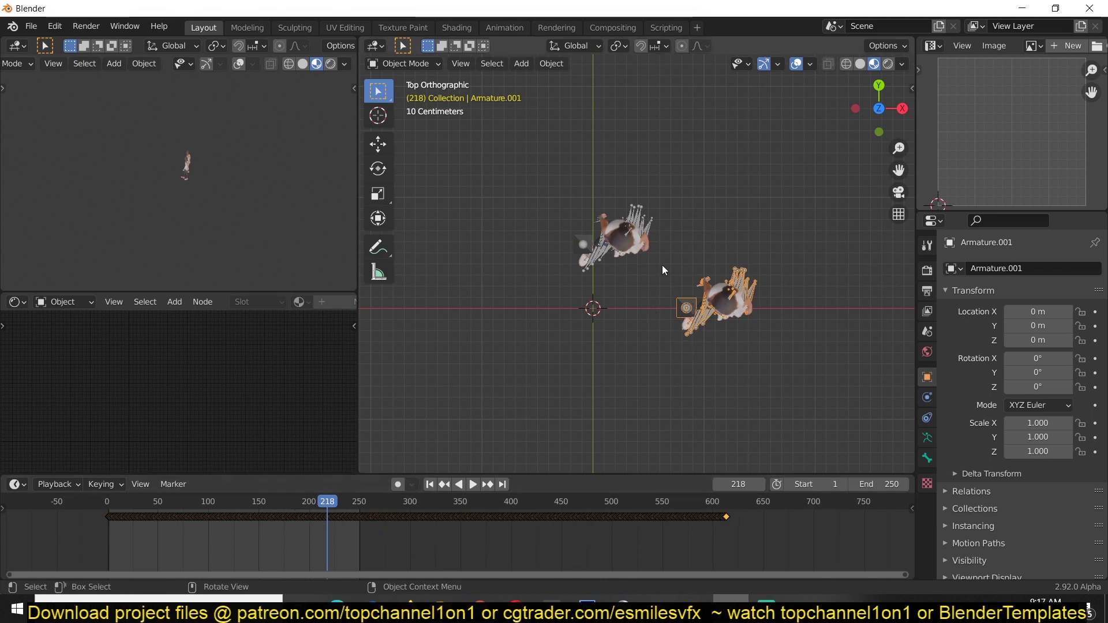
# Step: Delete the linked duplicate of the character together with its armature
pyautogui.moveTo(666, 266); pyautogui.dragTo(703, 320)
pyautogui.moveTo(700, 277); pyautogui.dragTo(775, 368)
pyautogui.press('x')
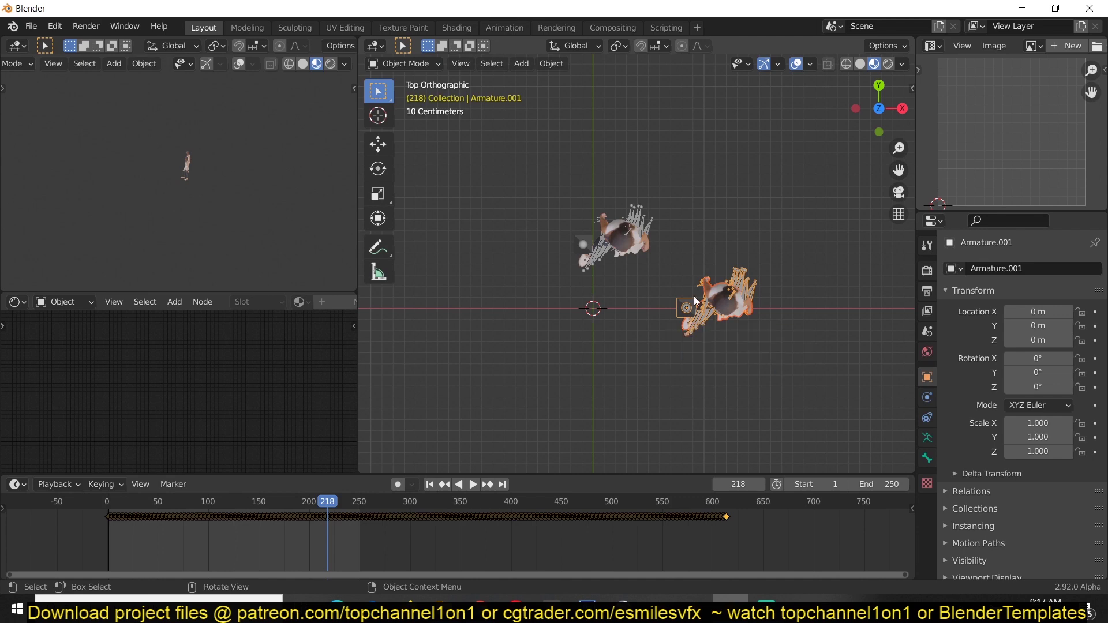
pyautogui.press('x')
pyautogui.click(657, 263)
# Step: Make an independent duplicate of the original character in front of it and shift the copy's keyframes about 61 frames earlier
pyautogui.moveTo(527, 153); pyautogui.dragTo(719, 323)
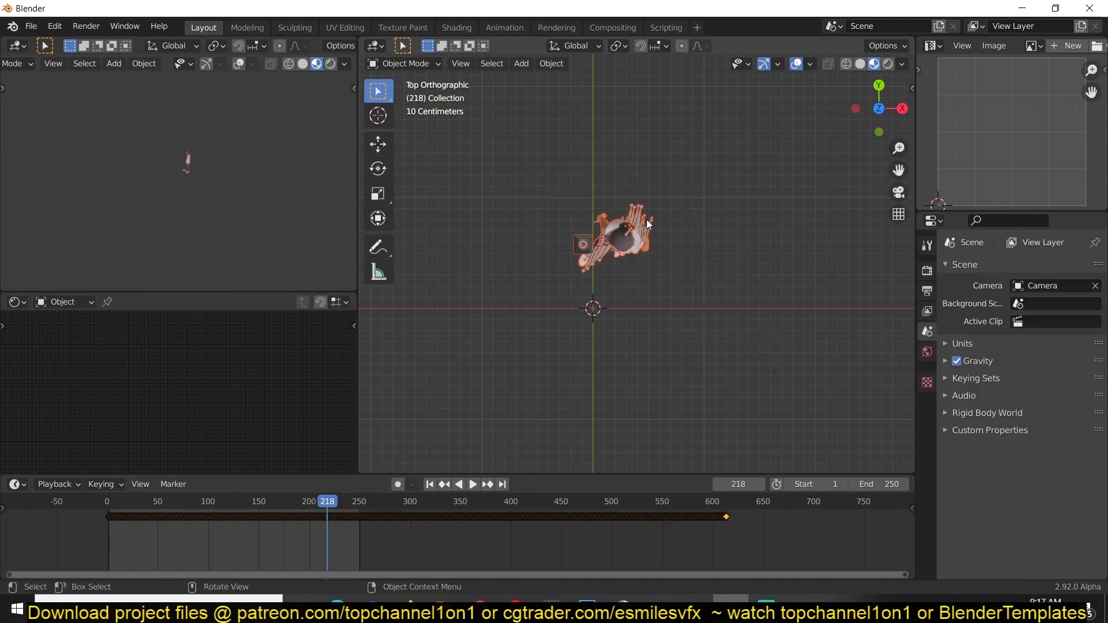
pyautogui.hotkey('shift', 'd')
pyautogui.click(694, 271)
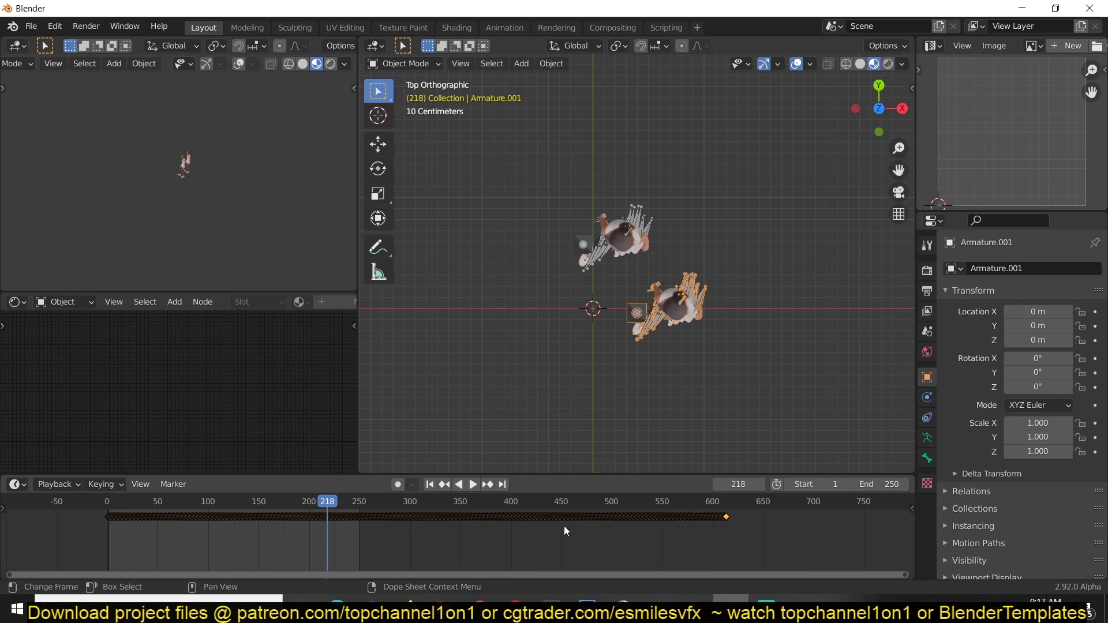
pyautogui.press('g')
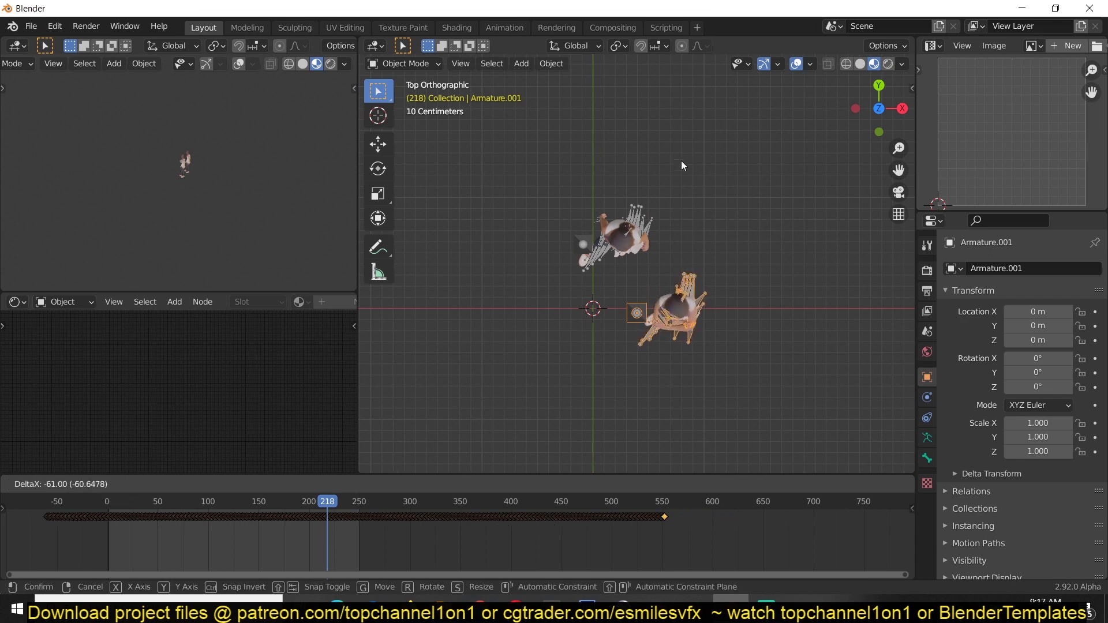
pyautogui.click(681, 165)
# Step: Play the animation in a perspective view to compare the motion of the two characters, and stop playback
pyautogui.moveTo(681, 165); pyautogui.dragTo(691, 469, button='middle')
pyautogui.press('space')
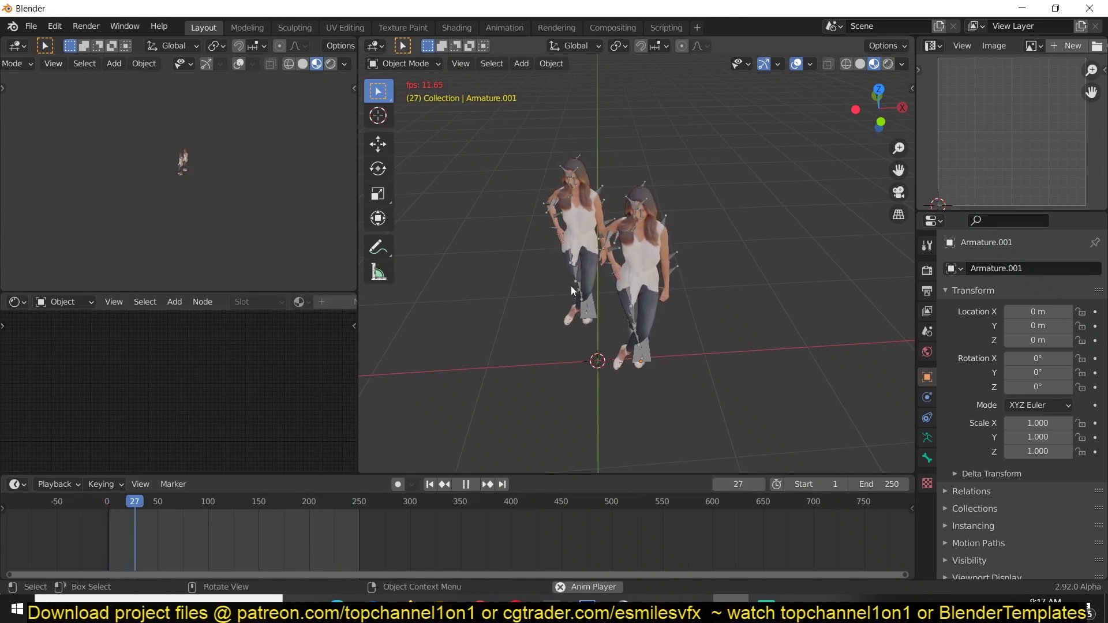
pyautogui.press('space')
# Step: Shift the original armature's keyframes a few frames earlier so that its animation starts before frame 0
pyautogui.click(69, 527)
pyautogui.click(529, 199)
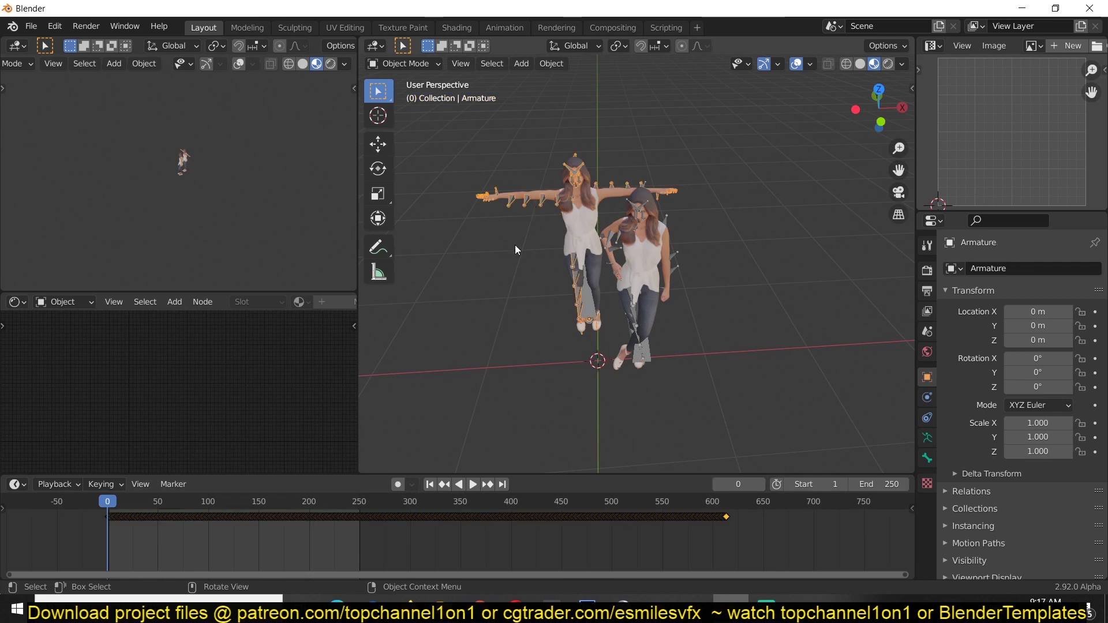
pyautogui.scroll(3, 213, 575)
pyautogui.moveTo(303, 572); pyautogui.dragTo(144, 575)
pyautogui.scroll(1, 150, 515)
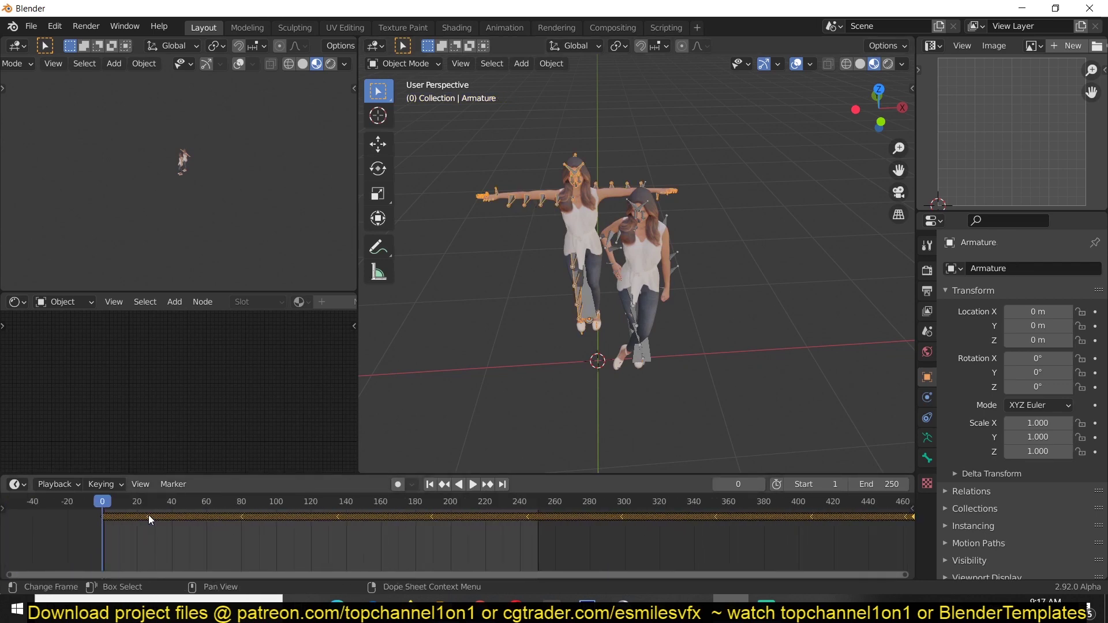
pyautogui.press('g')
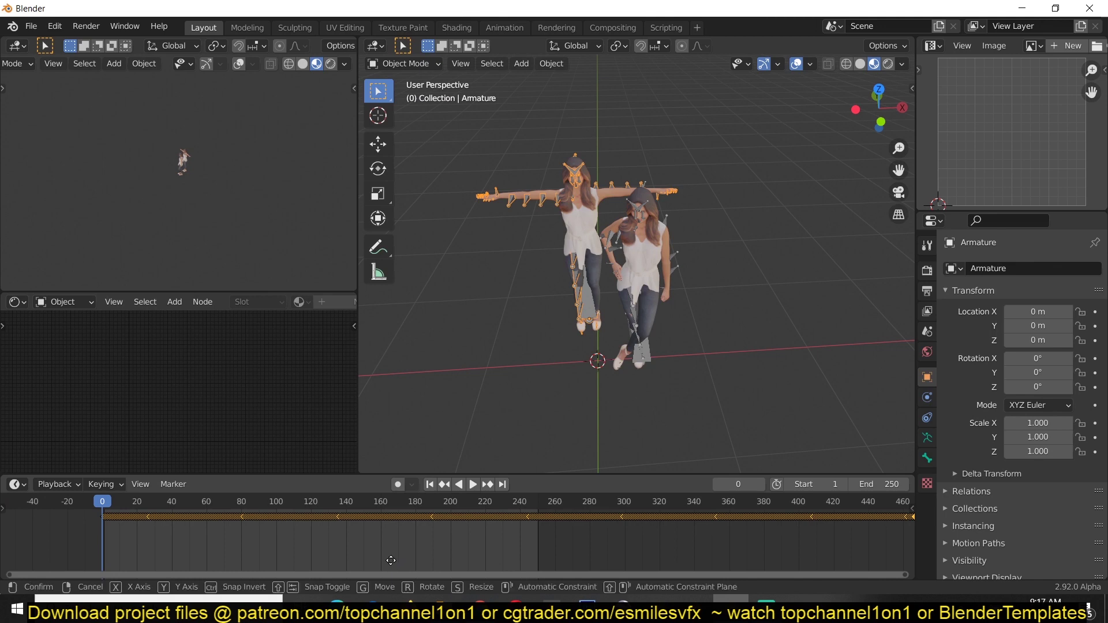
pyautogui.click(413, 503)
# Step: Shift the front copy's keyframes further back in time so that its last keyframe sits at about frame 422
pyautogui.click(681, 269)
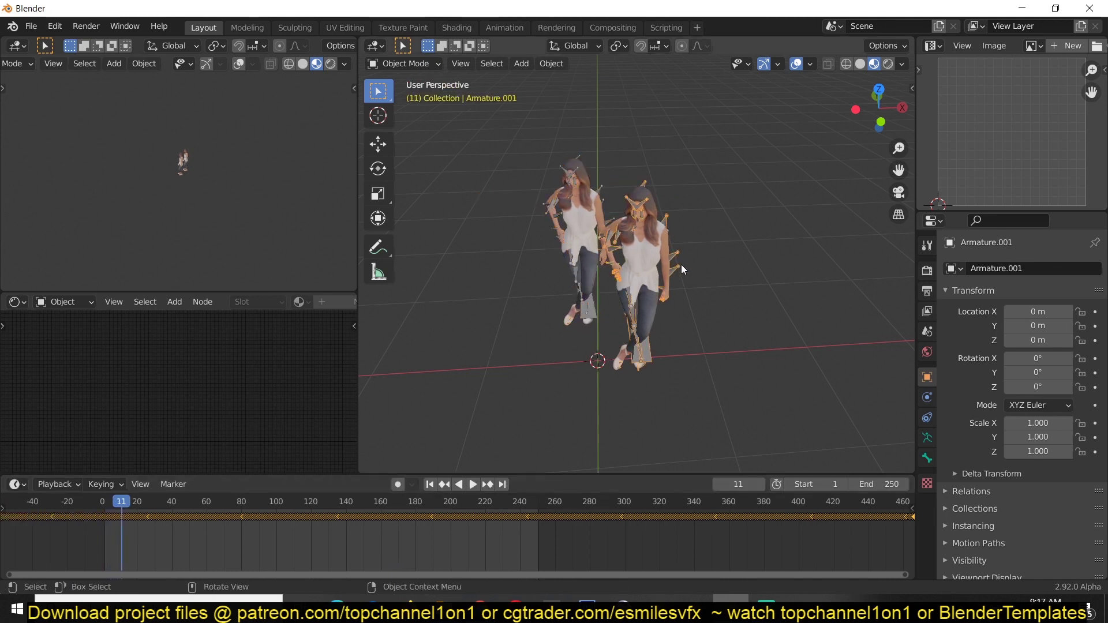
pyautogui.press('g')
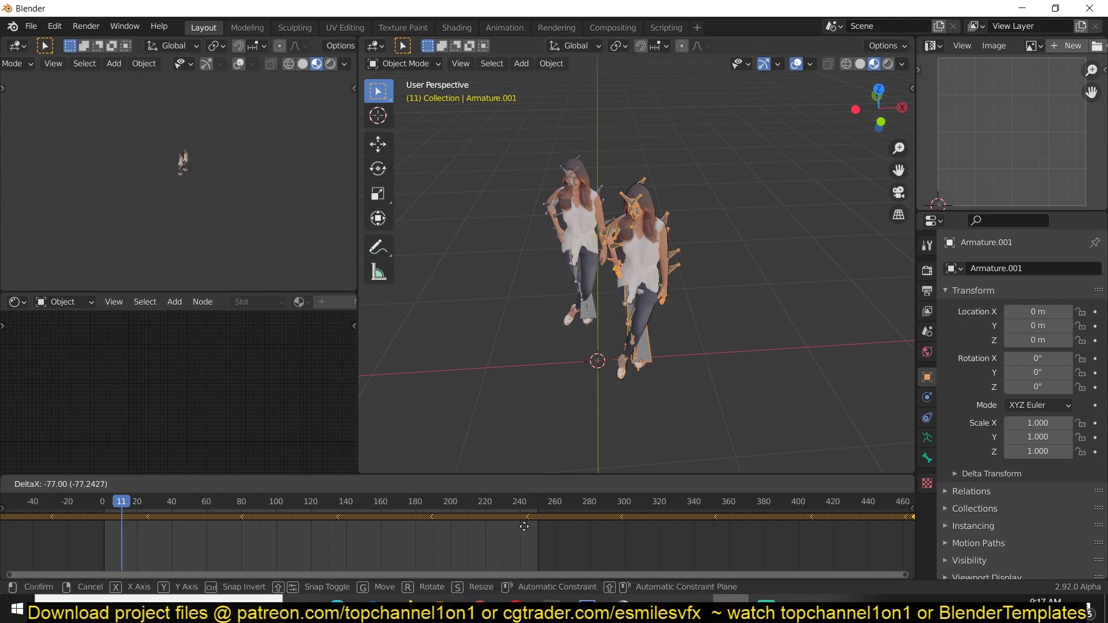
pyautogui.click(57, 486)
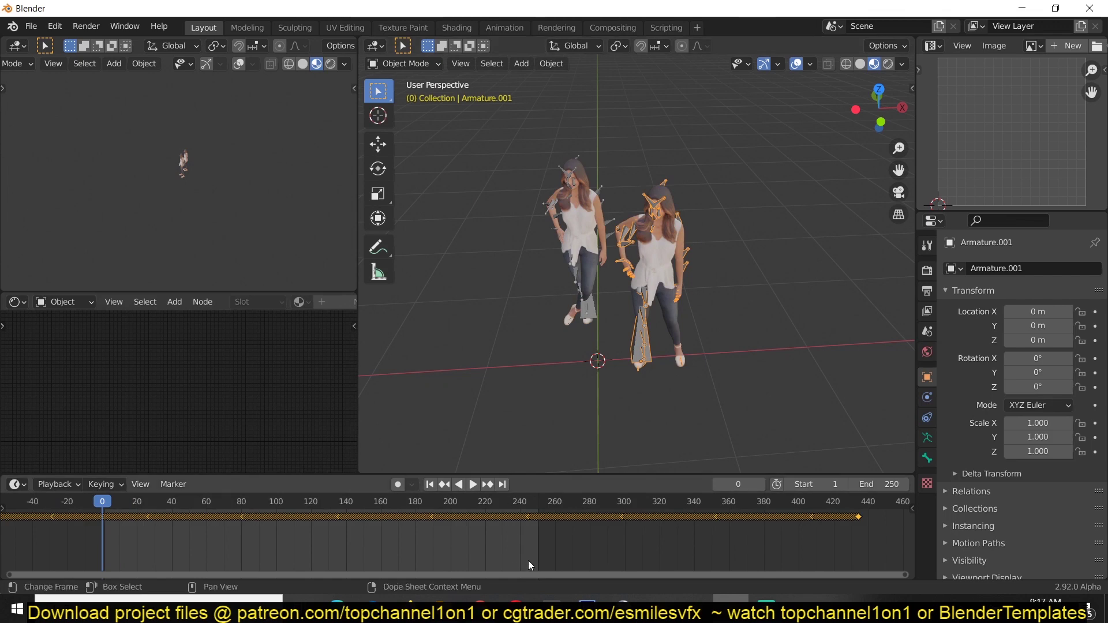
pyautogui.press('g')
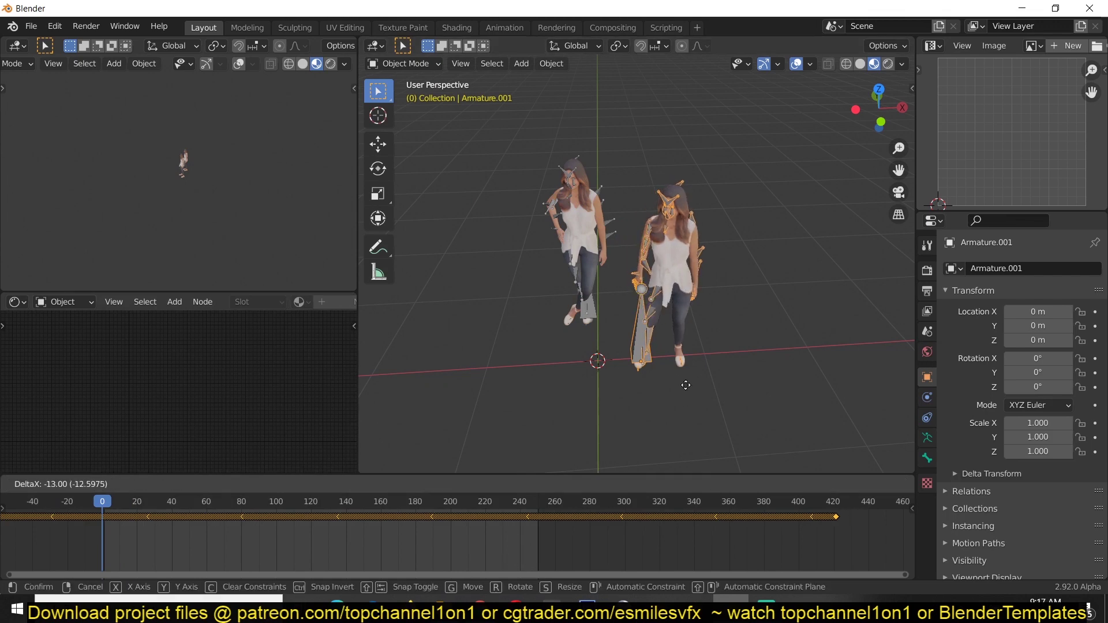
pyautogui.click(686, 385)
# Step: Mirror the front copy's armature along the X axis
pyautogui.hotkey('ctrl', 'm')
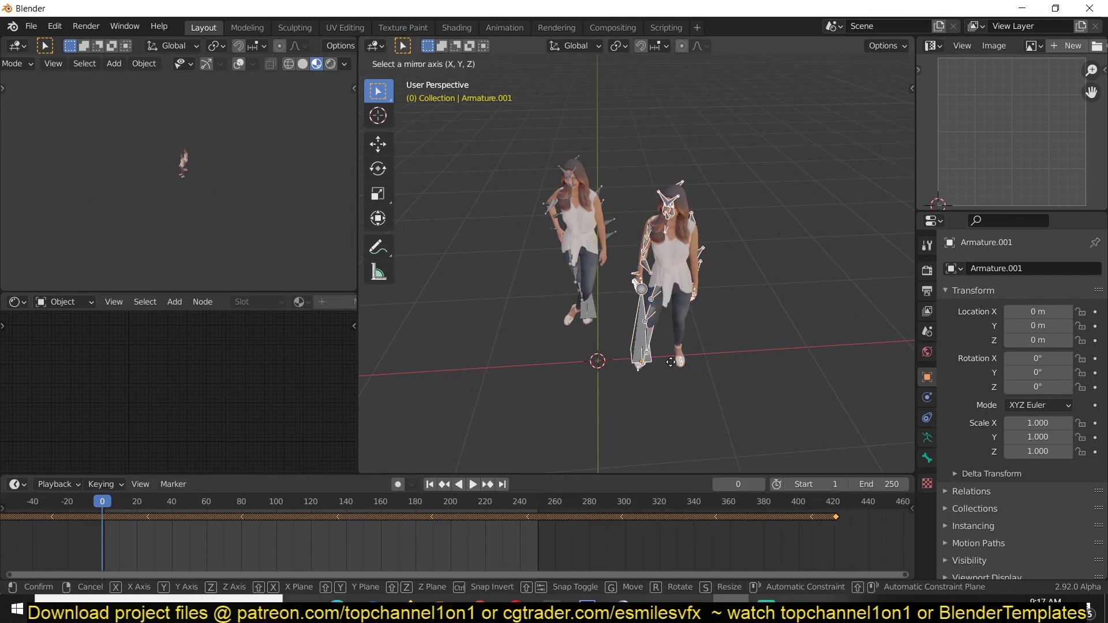
pyautogui.press('x')
pyautogui.click(670, 361)
# Step: Rotate the mirrored copy about 178° in top view and move it directly in front of the original character
pyautogui.press('KP_7')
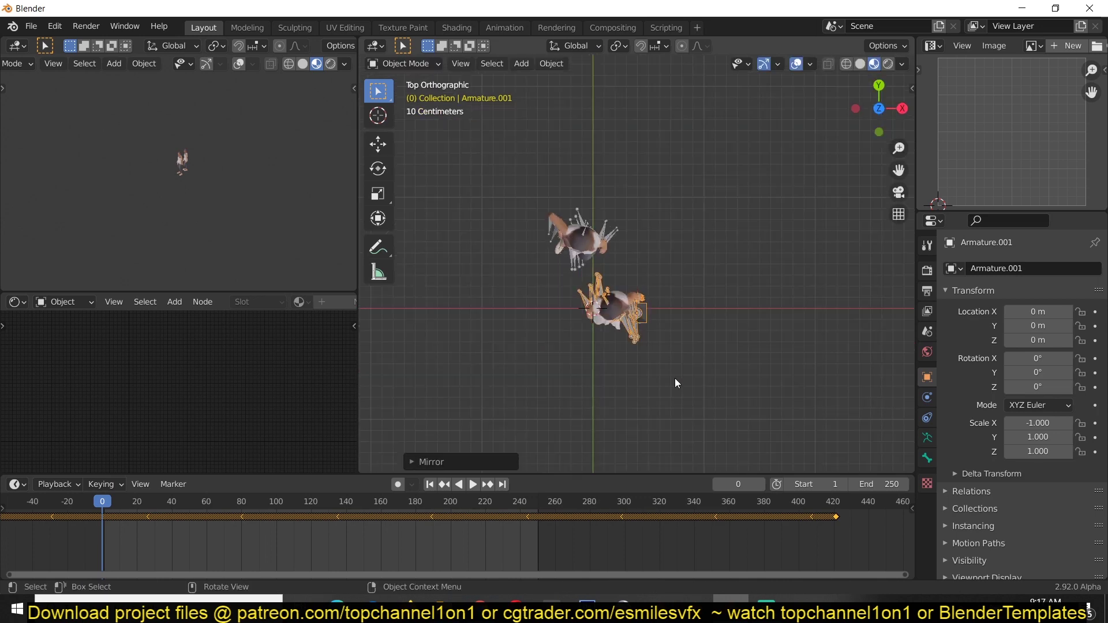
pyautogui.press('r')
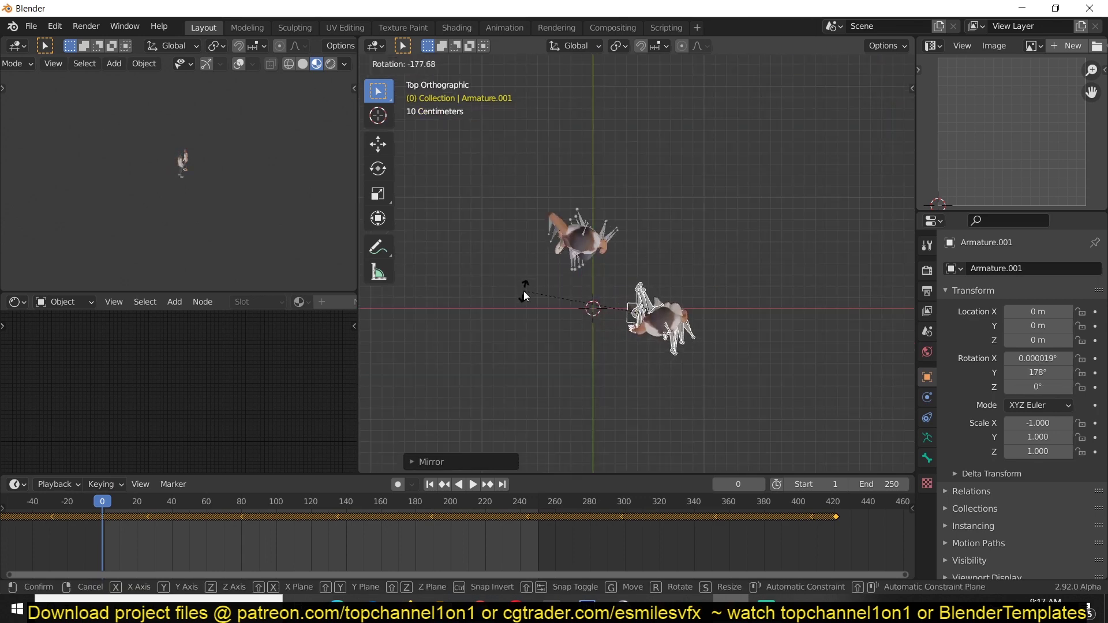
pyautogui.click(524, 290)
pyautogui.press('g')
pyautogui.click(573, 280)
# Step: Duplicate both characters with their armatures and place the new pair beside them along the X axis
pyautogui.moveTo(514, 188); pyautogui.dragTo(671, 433)
pyautogui.hotkey('shift', 'd')
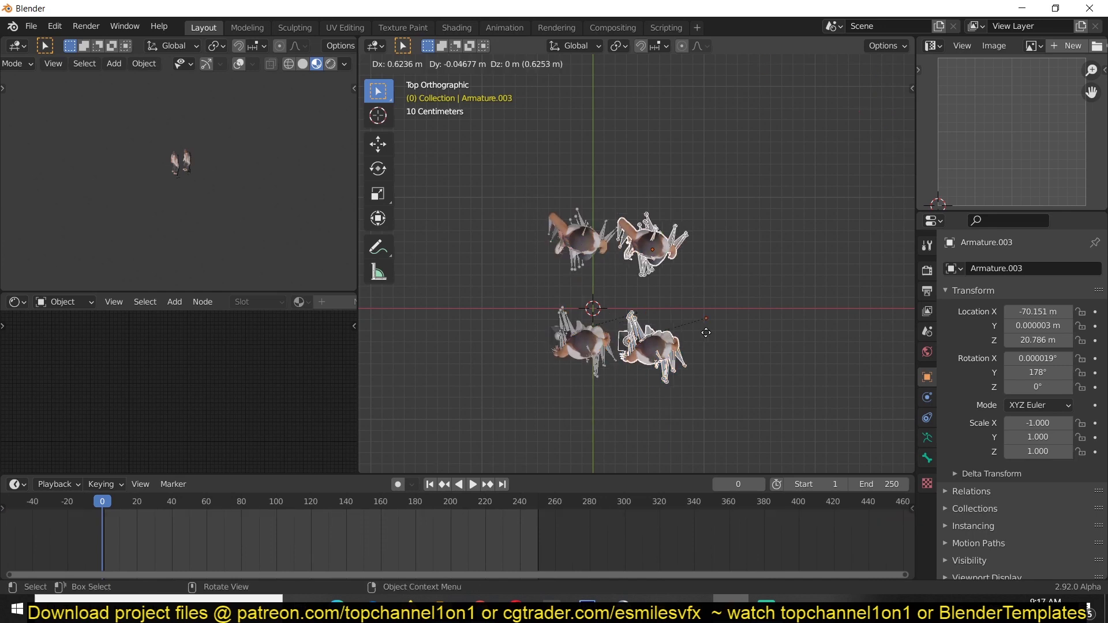
pyautogui.click(713, 333)
# Step: Shift the keyframes of the new rear character's armature about 331 frames earlier
pyautogui.click(667, 279)
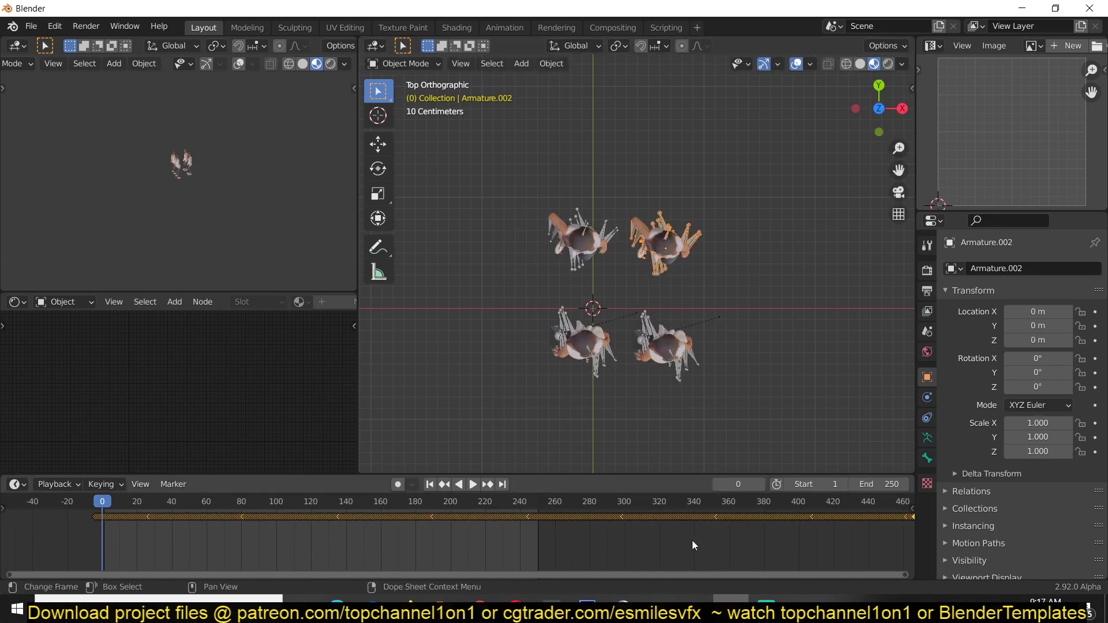
pyautogui.press('g')
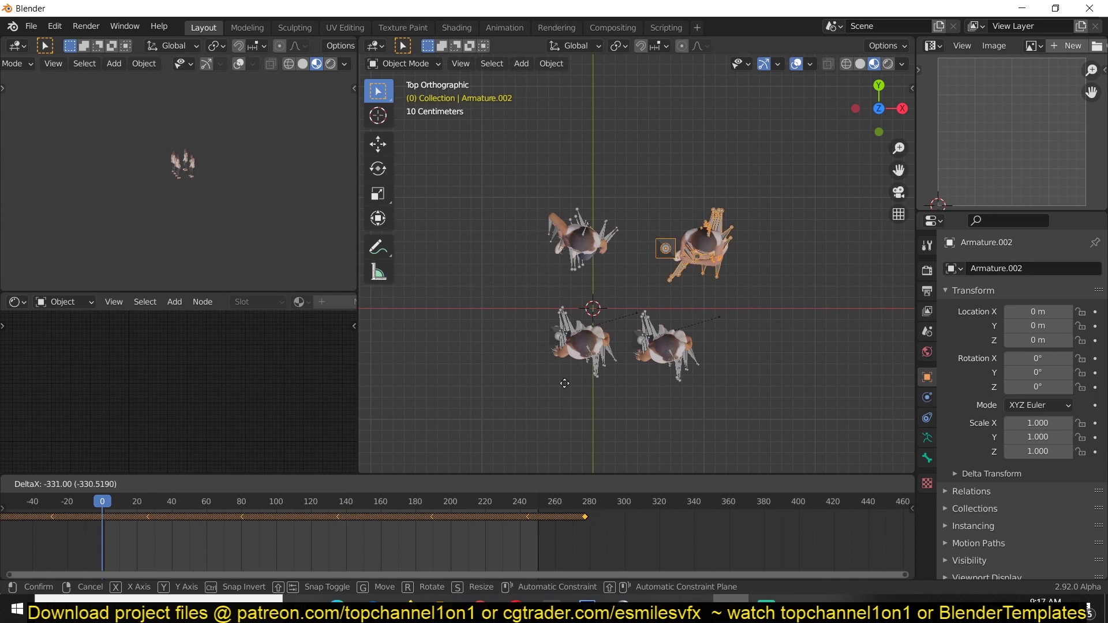
pyautogui.click(564, 383)
# Step: Shift the keyframes of the new front character's armature earlier so that the last one sits at about frame 403
pyautogui.click(644, 323)
pyautogui.click(658, 336)
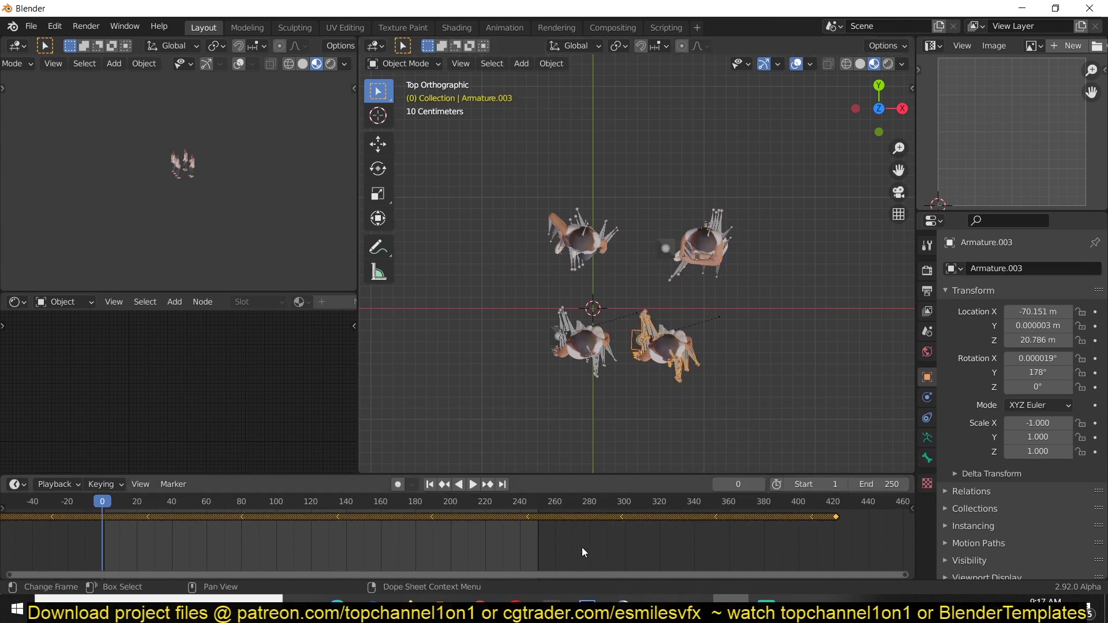
pyautogui.press('g')
pyautogui.click(549, 545)
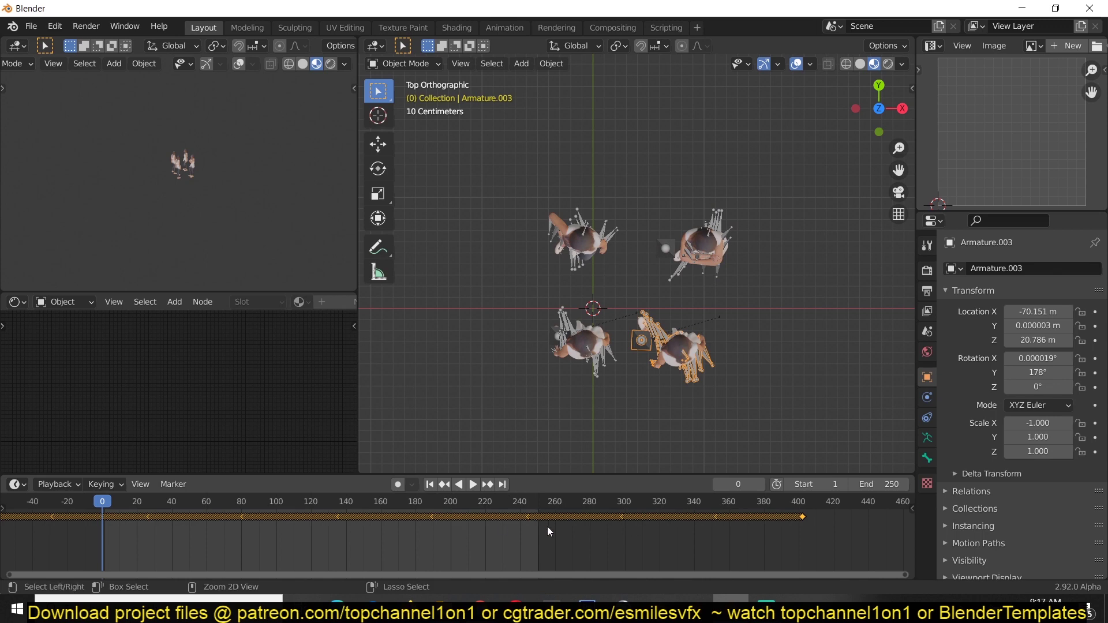
# Step: Mirror the new front character's keyframes over the current frame and shift them until the last one sits at about frame 257
pyautogui.hotkey('ctrl', 'm')
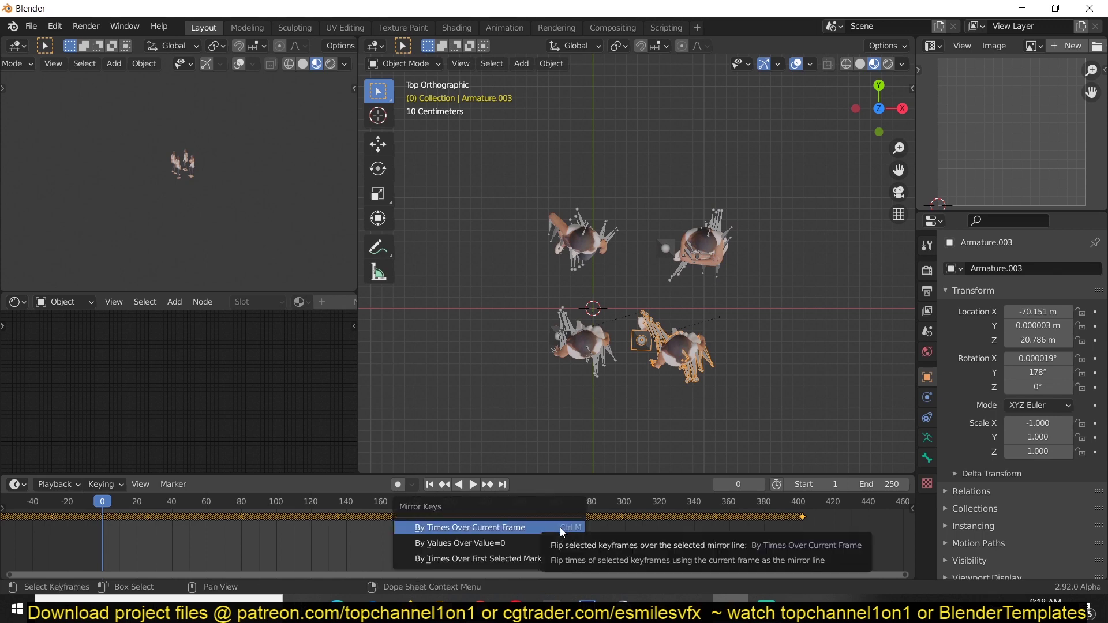
pyautogui.press('Return')
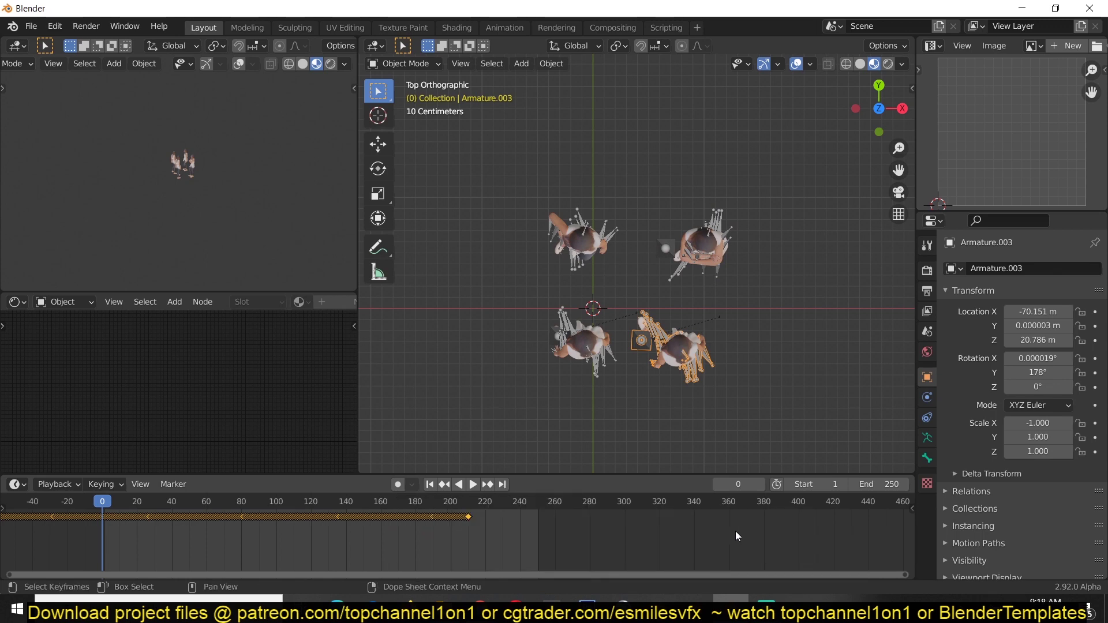
pyautogui.press('g')
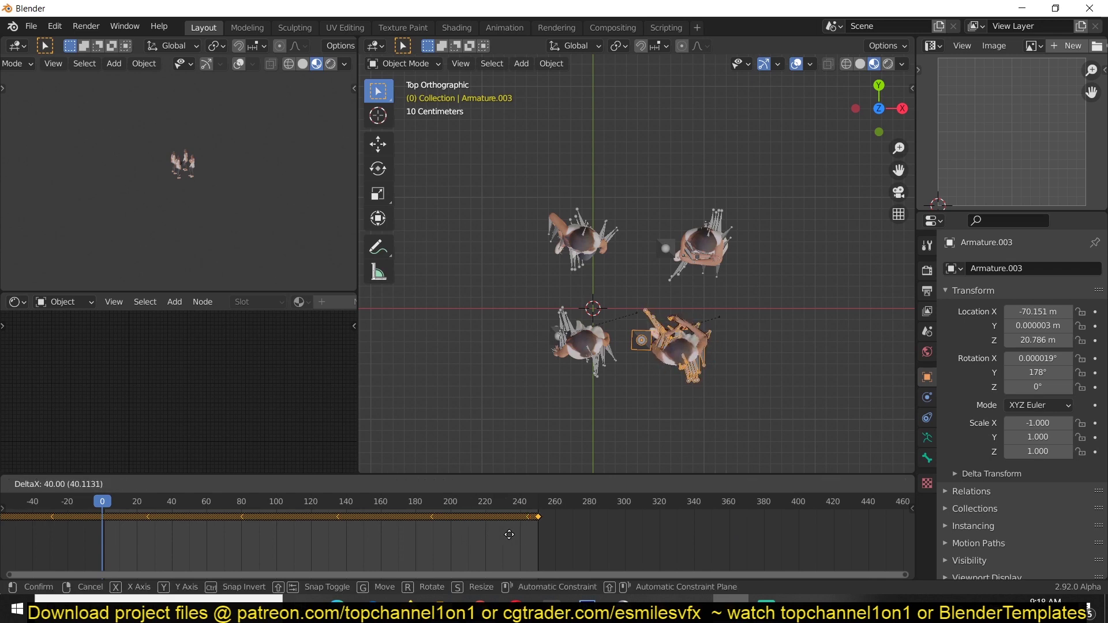
pyautogui.click(646, 318)
# Step: Play back the animation in perspective to compare the idling of the four characters
pyautogui.moveTo(646, 318); pyautogui.dragTo(712, 376, button='middle')
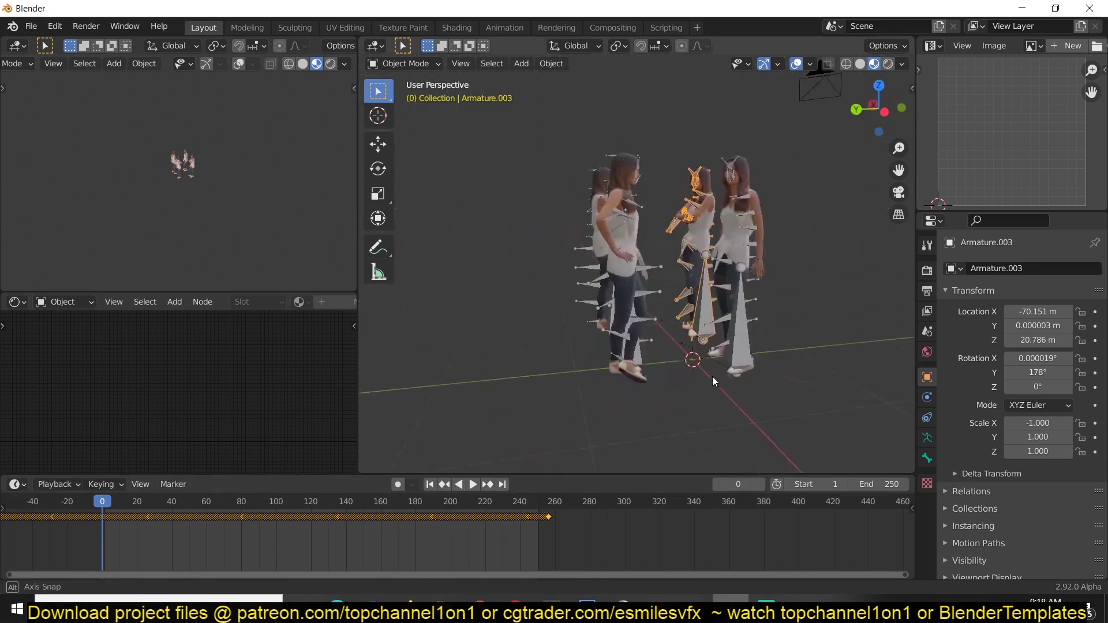
pyautogui.press('space')
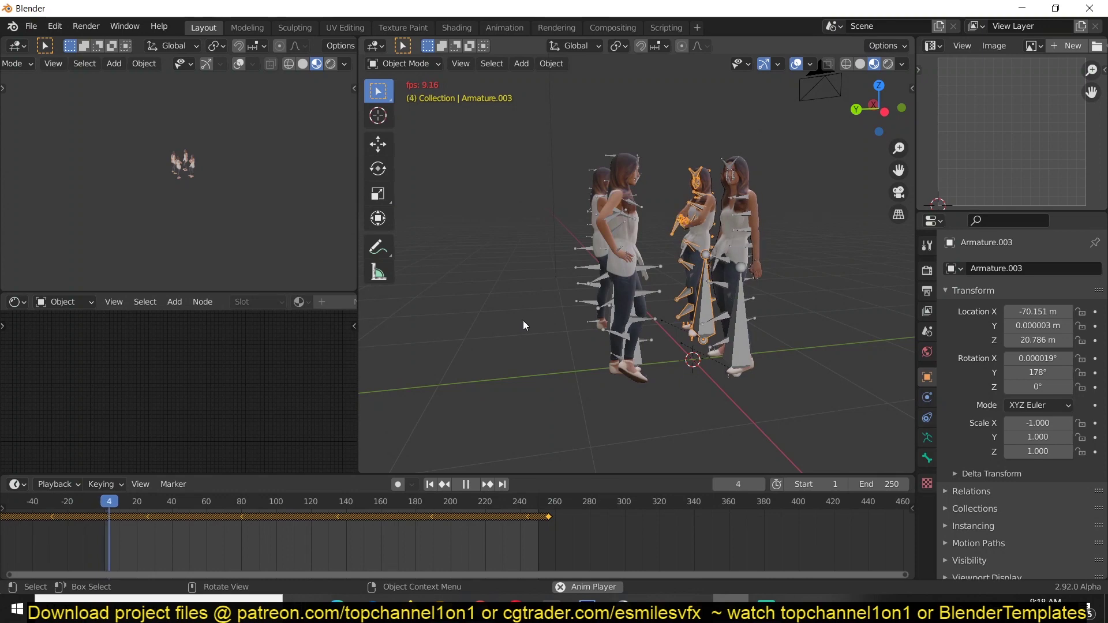
pyautogui.moveTo(645, 295); pyautogui.dragTo(594, 354, button='middle')
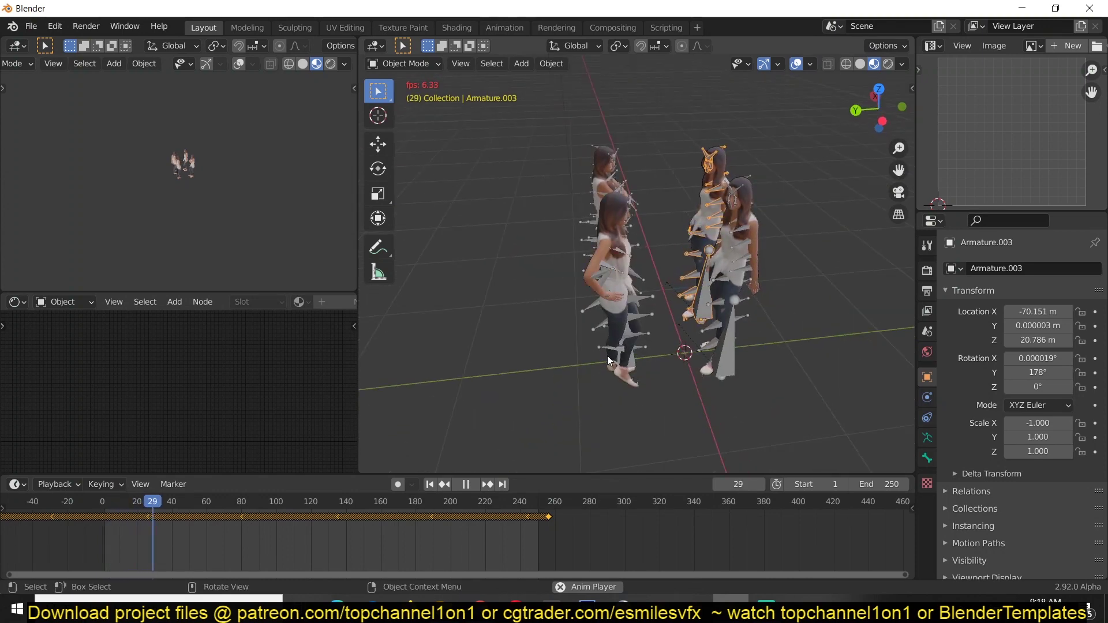
pyautogui.press('space')
# Step: Rotate the new front character's armature about 33° in top view
pyautogui.press('KP_5')
pyautogui.press('KP_7')
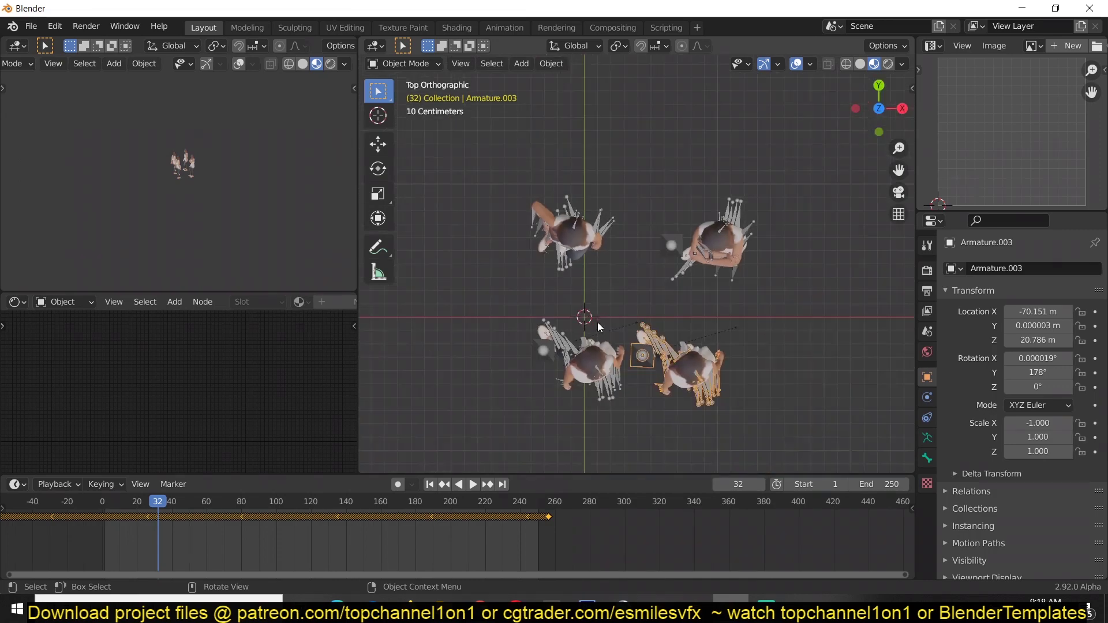
pyautogui.click(769, 283)
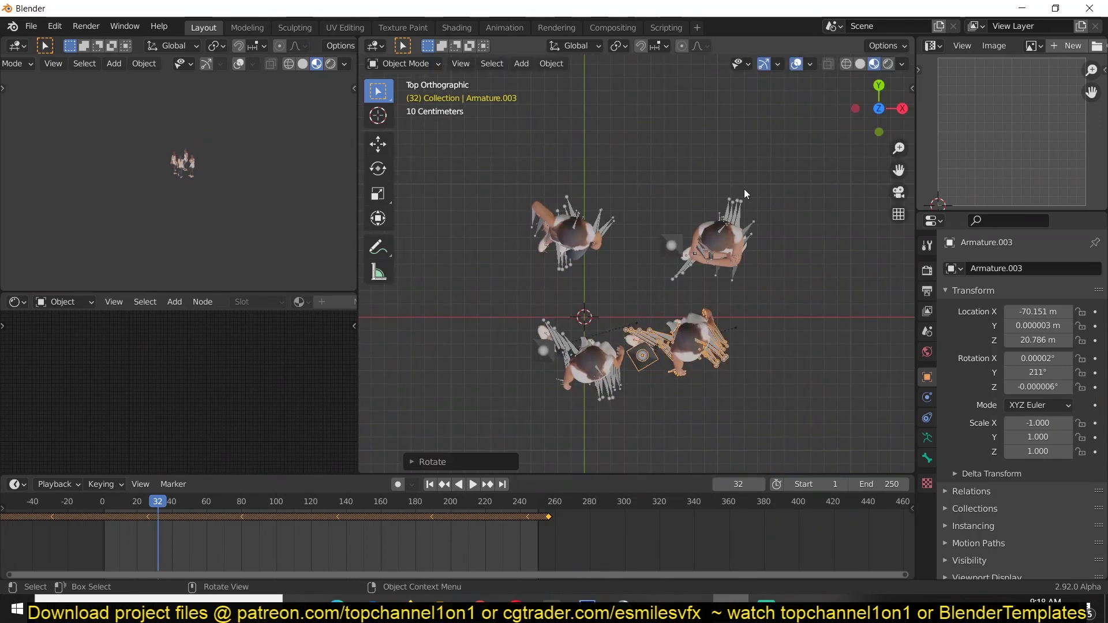
# Step: Move the new rear character slightly towards the original and rotate its armature to about -34.6° on Y
pyautogui.click(741, 198)
pyautogui.click(728, 229)
pyautogui.press('g')
pyautogui.click(716, 206)
pyautogui.press('r')
pyautogui.click(684, 271)
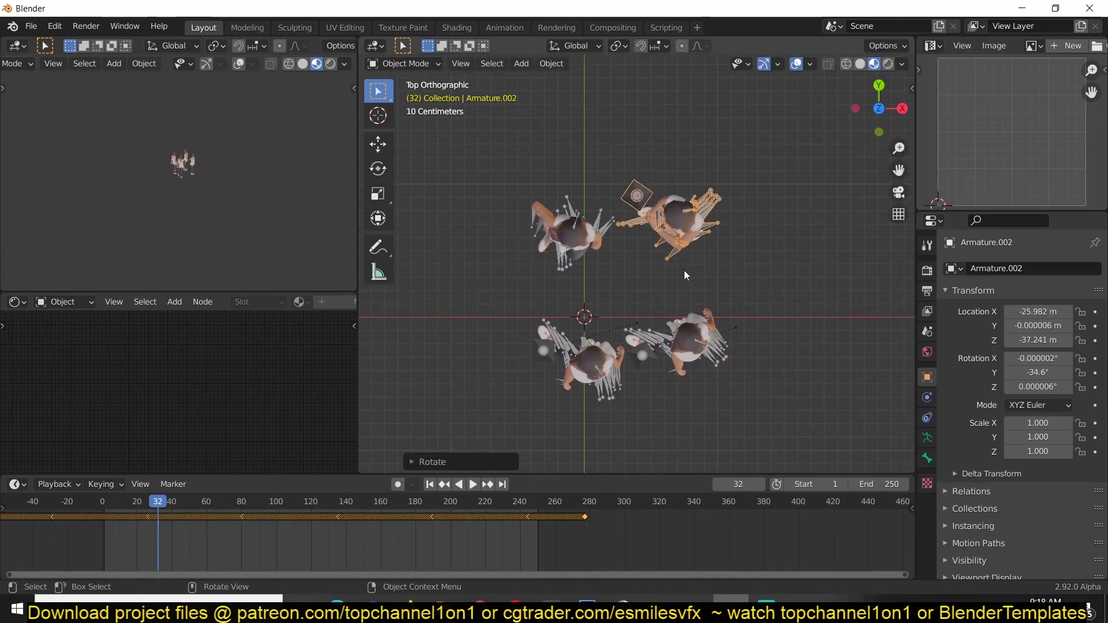
# Step: Move the original rear character outward in top view and rotate it to face the middle of the group
pyautogui.click(615, 233)
pyautogui.press('g')
pyautogui.click(547, 201)
pyautogui.press('r')
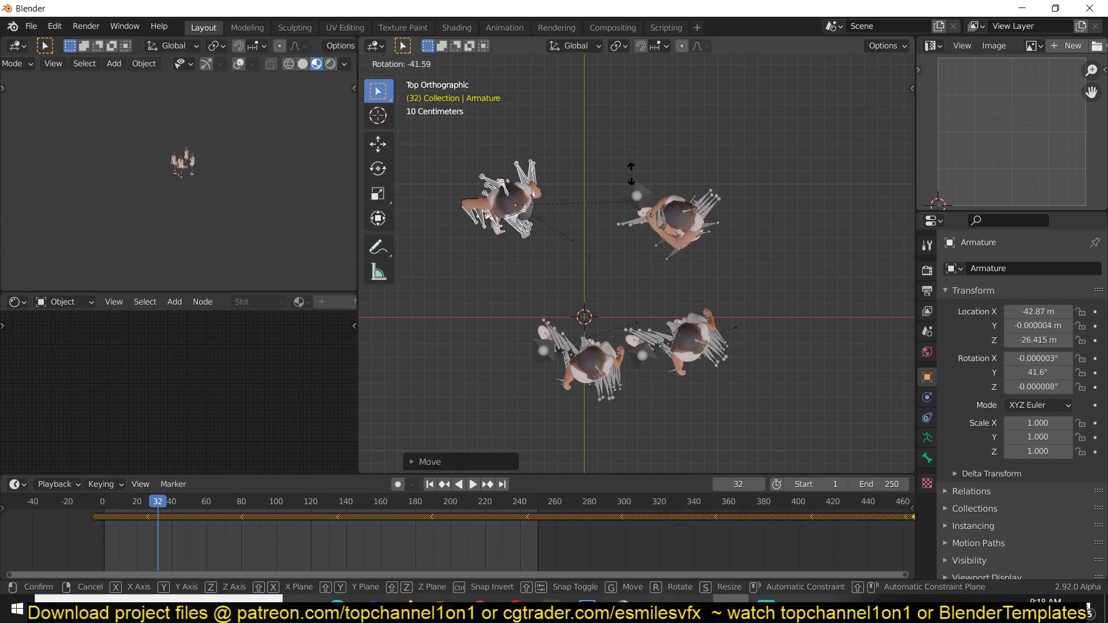
pyautogui.click(594, 293)
# Step: Move the first mirrored character's armature outward along negative X and rotate it within the group
pyautogui.click(592, 360)
pyautogui.press('g')
pyautogui.click(497, 356)
pyautogui.press('r')
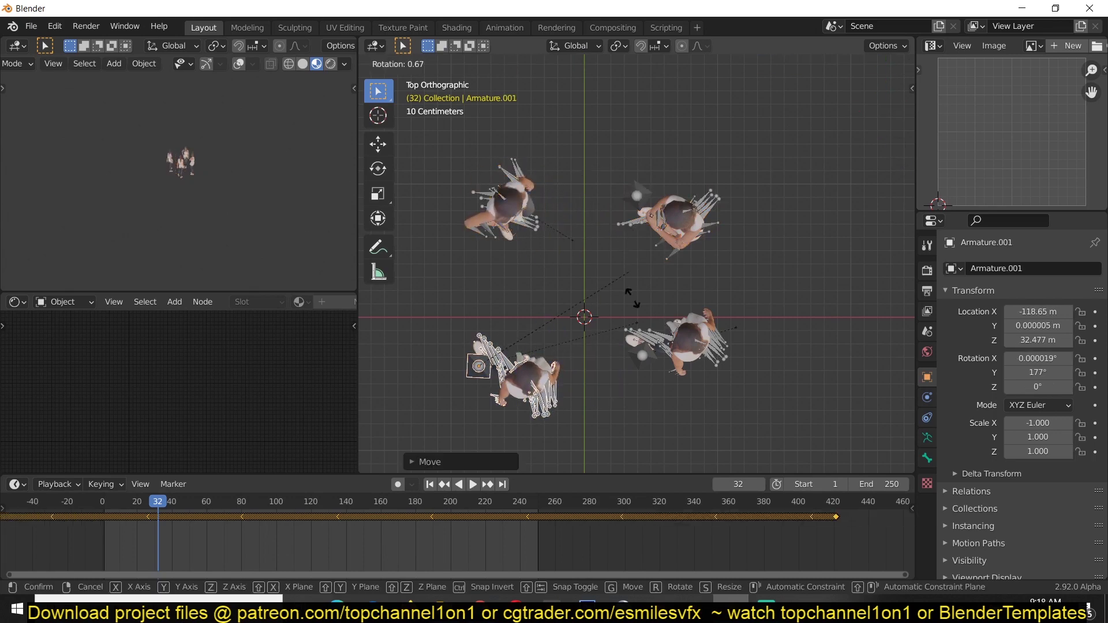
pyautogui.click(638, 382)
# Step: View the group in perspective without overlays, select the mirrored character's mesh rp_sophia_animated_003_idling_geo.001, and show the overlays again
pyautogui.click(643, 364)
pyautogui.moveTo(651, 337); pyautogui.dragTo(819, 304, button='middle')
pyautogui.click(799, 64)
pyautogui.click(535, 311)
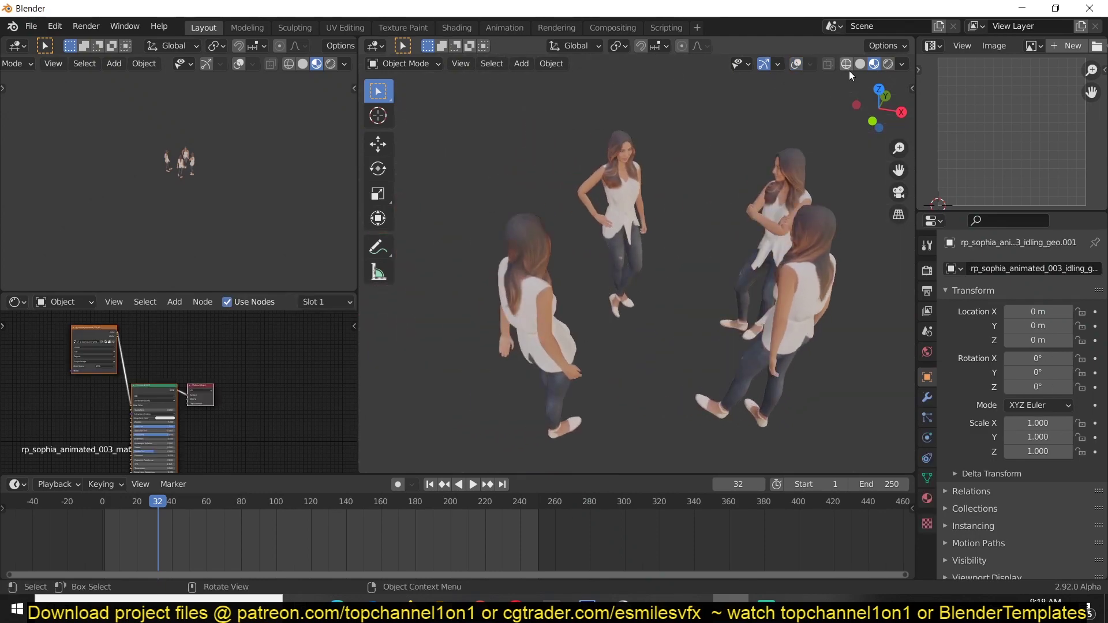
pyautogui.click(796, 64)
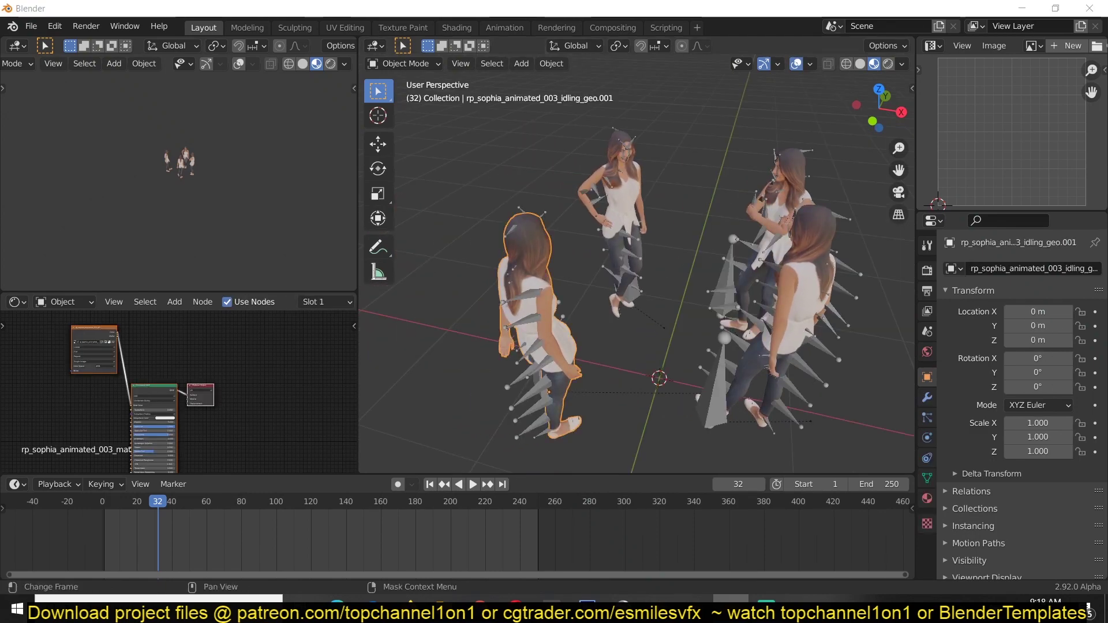
# Step: Switch to the tex folder in File Explorer and compare the rp_sophia_animated_003_dif image with the mask thumbnails
pyautogui.click(445, 606)
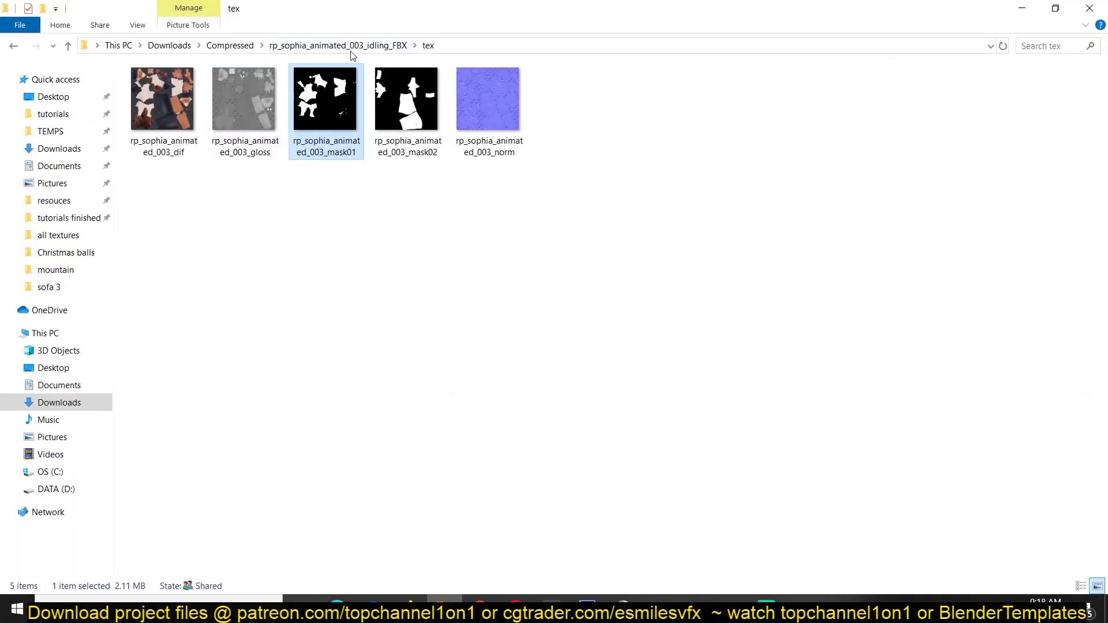
pyautogui.click(352, 47)
pyautogui.doubleClick(231, 91)
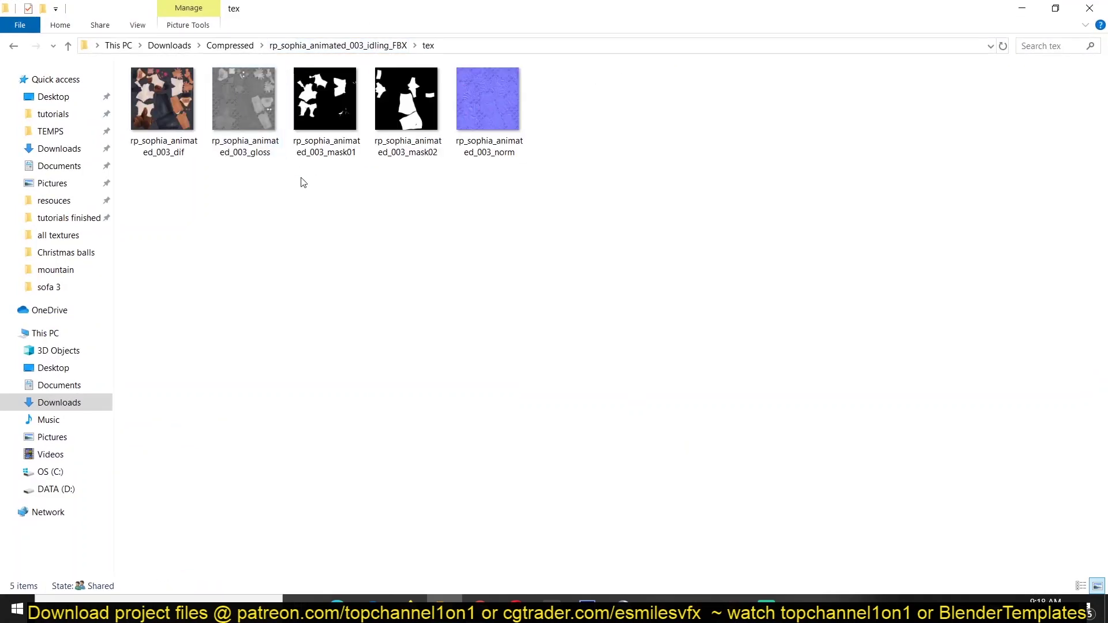
pyautogui.doubleClick(162, 100)
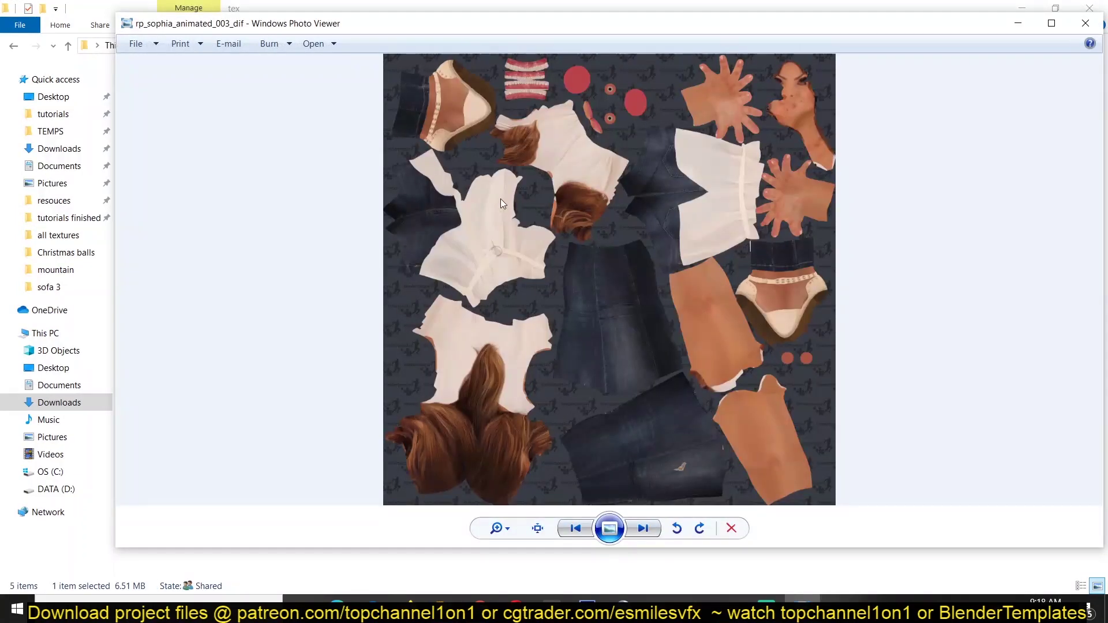
pyautogui.moveTo(444, 25); pyautogui.dragTo(535, 206)
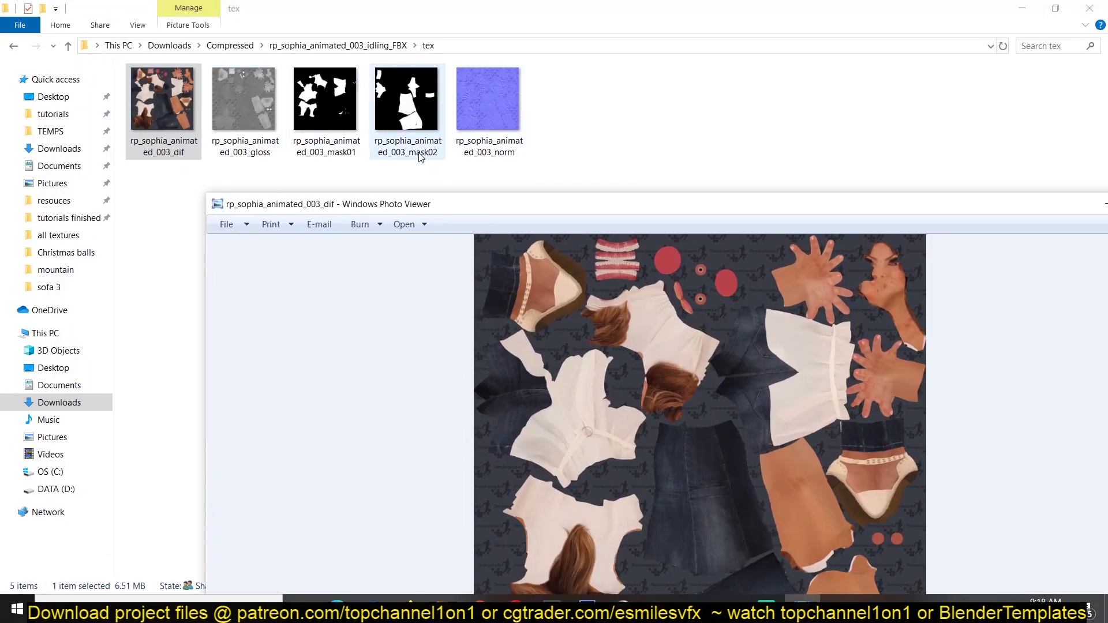
pyautogui.moveTo(856, 213); pyautogui.dragTo(570, 211)
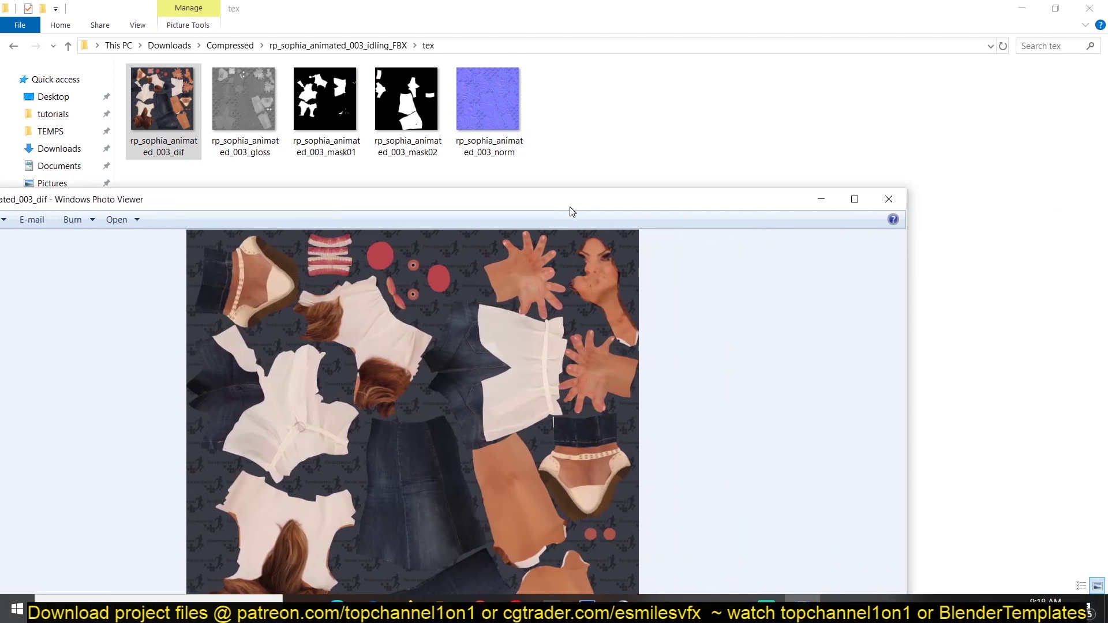
pyautogui.click(889, 199)
# Step: Reposition the existing image texture node and add rp_sophia_animated_003_norm.jpg from the tex folder to the material's node tree
pyautogui.click(335, 306)
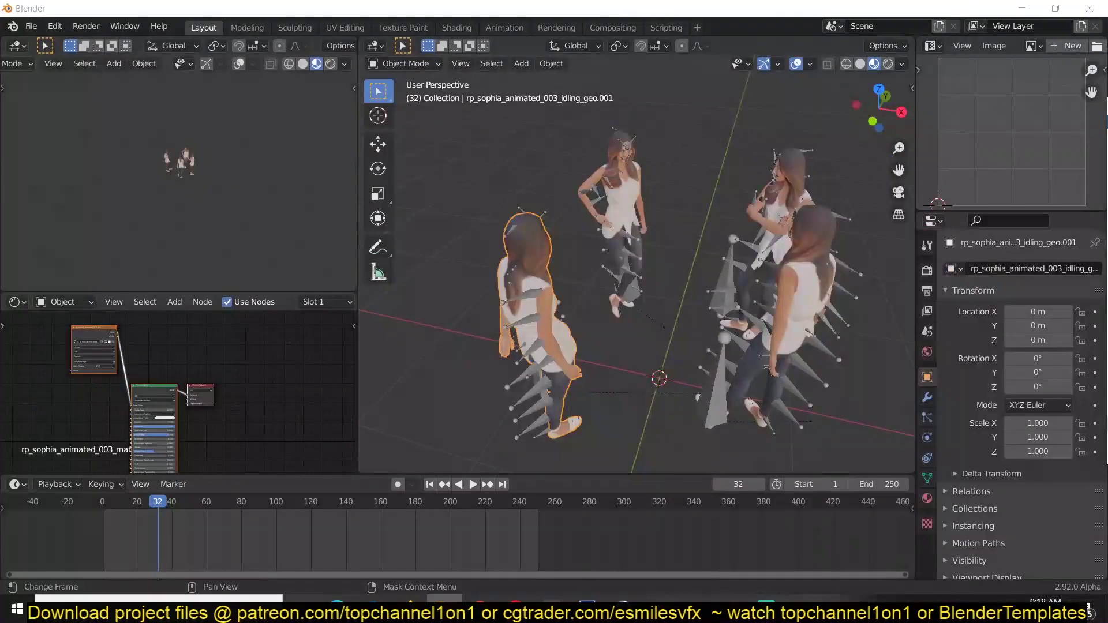
pyautogui.click(335, 306)
pyautogui.moveTo(173, 354); pyautogui.dragTo(252, 361, button='middle')
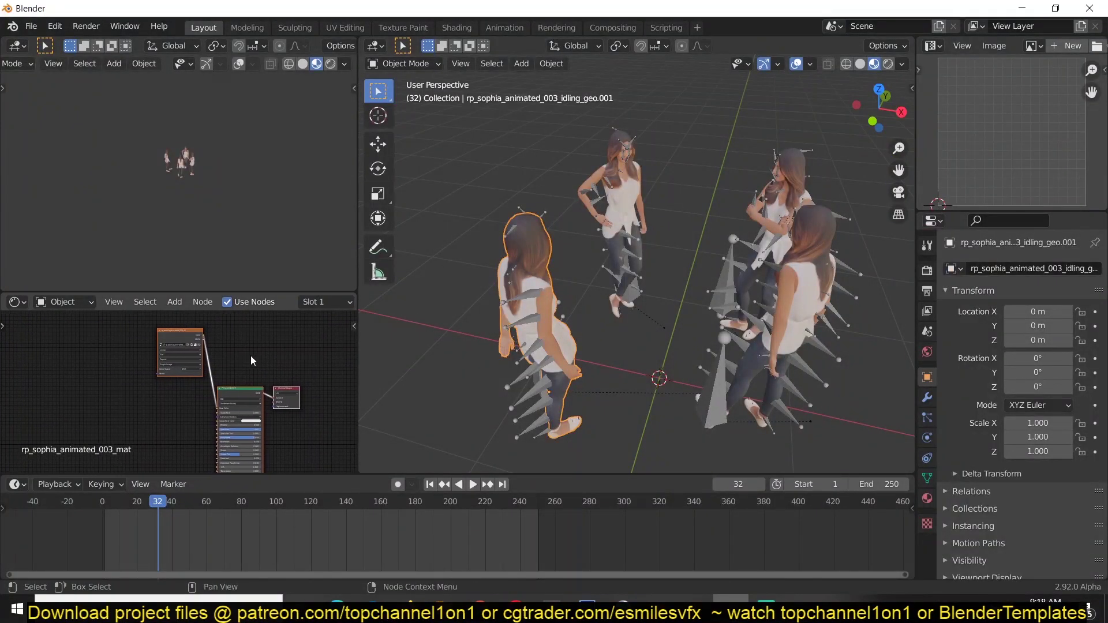
pyautogui.moveTo(176, 339); pyautogui.dragTo(92, 403)
pyautogui.moveTo(137, 419); pyautogui.dragTo(258, 317, button='middle')
pyautogui.scroll(-2, 192, 367)
pyautogui.moveTo(1107, 369); pyautogui.dragTo(211, 407)
pyautogui.scroll(1, 212, 407)
pyautogui.scroll(4, 211, 407)
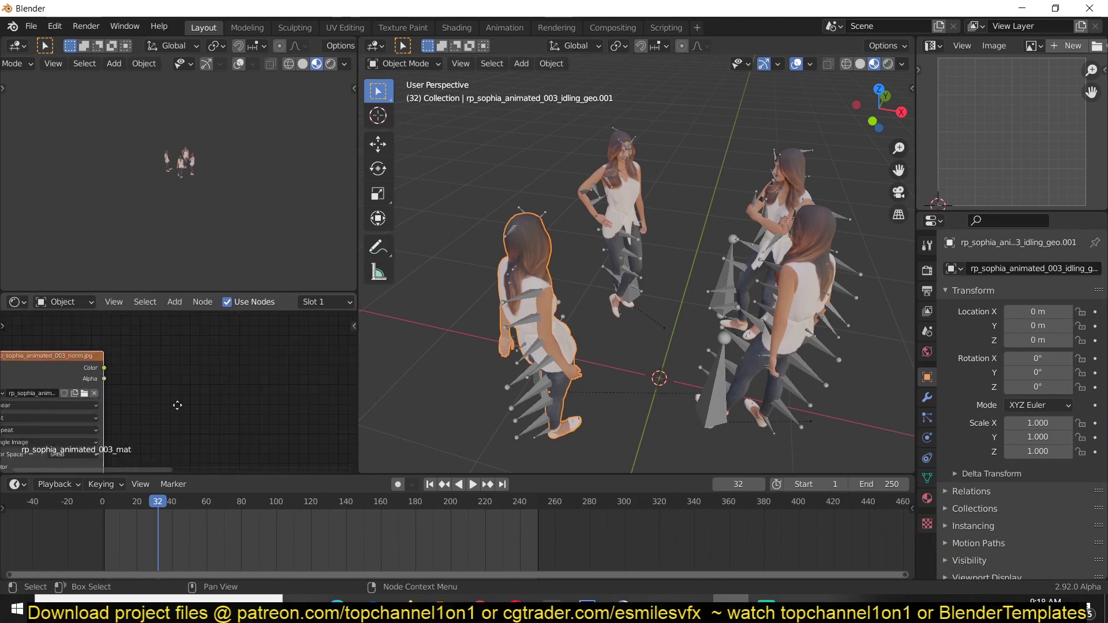
# Step: Set the normal texture's color space to Non-Color and connect its Color output to the Normal Map node's Color input
pyautogui.moveTo(101, 446); pyautogui.dragTo(153, 415, button='middle')
pyautogui.click(133, 416)
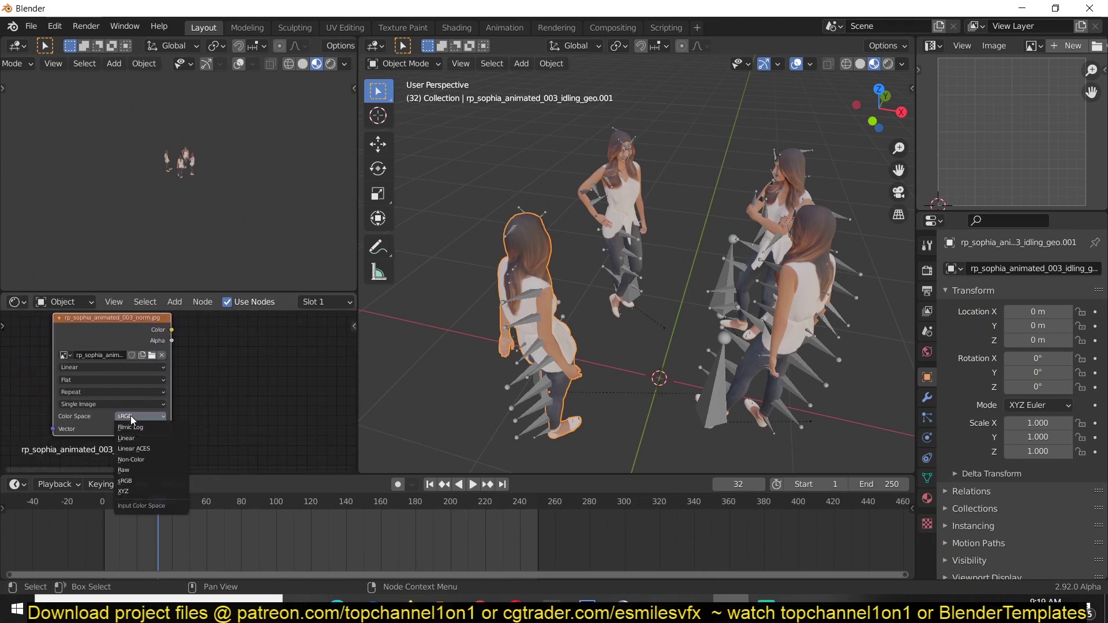
pyautogui.click(132, 459)
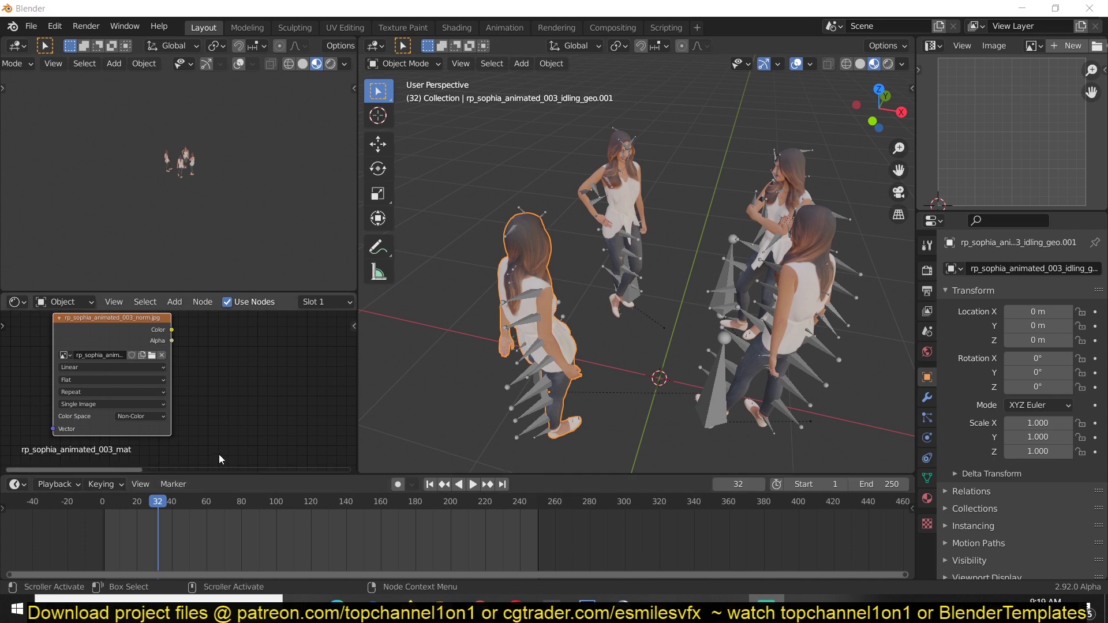
pyautogui.scroll(-2, 173, 416)
pyautogui.moveTo(141, 426); pyautogui.dragTo(173, 411, button='middle')
pyautogui.scroll(-1, 174, 411)
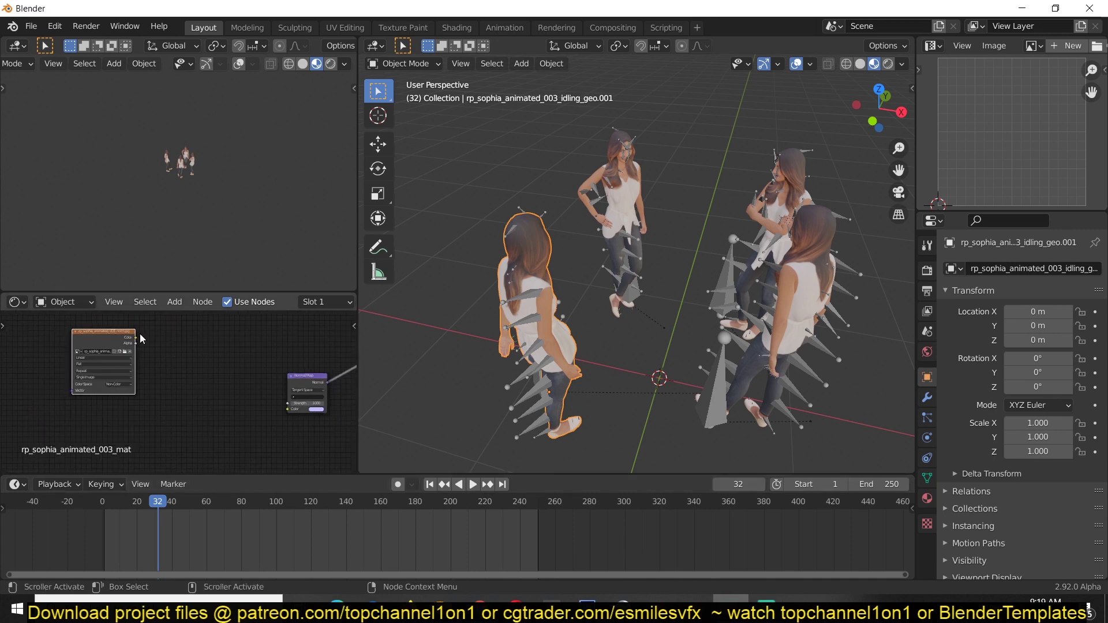
pyautogui.moveTo(136, 338); pyautogui.dragTo(289, 409)
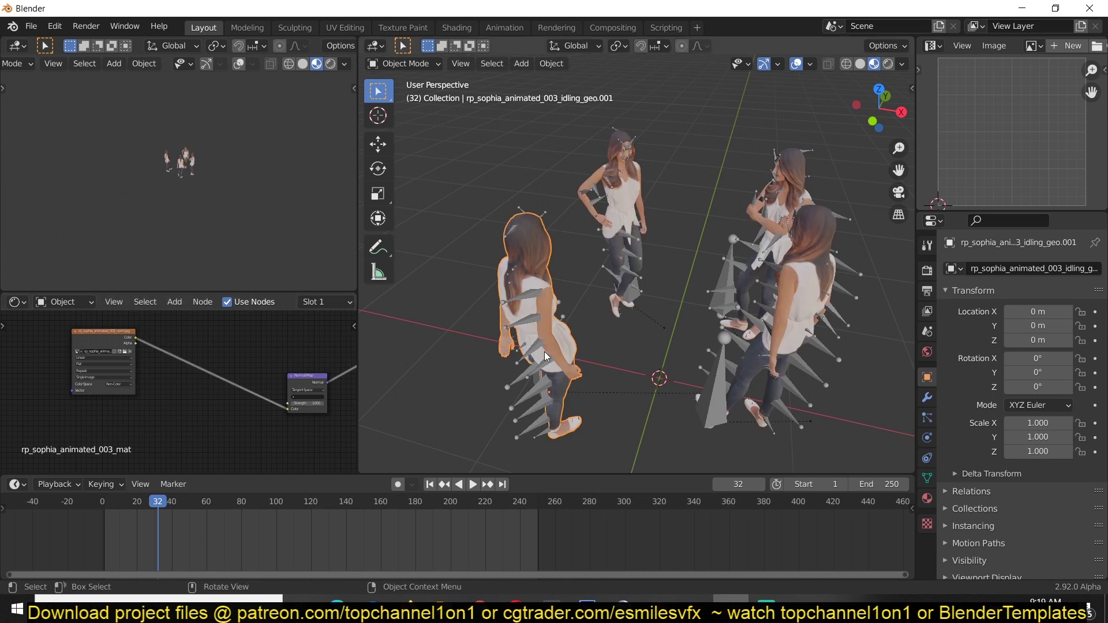
pyautogui.scroll(5, 545, 351)
pyautogui.moveTo(544, 351); pyautogui.dragTo(650, 351, button='middle')
pyautogui.scroll(-5, 651, 351)
pyautogui.scroll(-1, 667, 347)
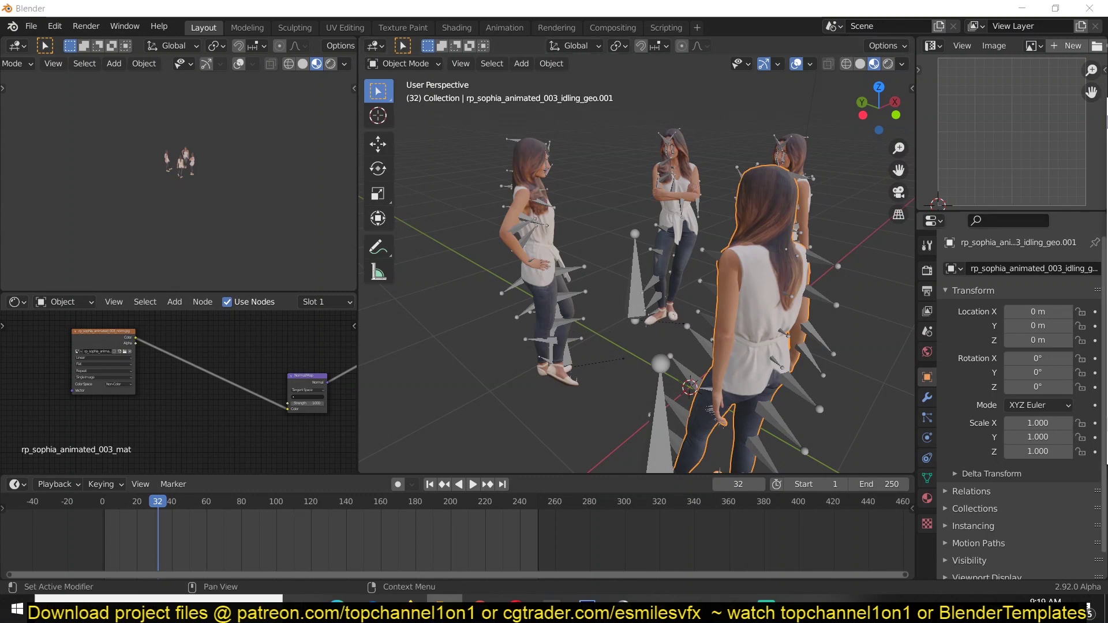
# Step: Add the rp_sophia_animated_003_mask01 and mask02 images from the tex folder as image texture nodes in the material
pyautogui.moveTo(1107, 199); pyautogui.dragTo(579, 116)
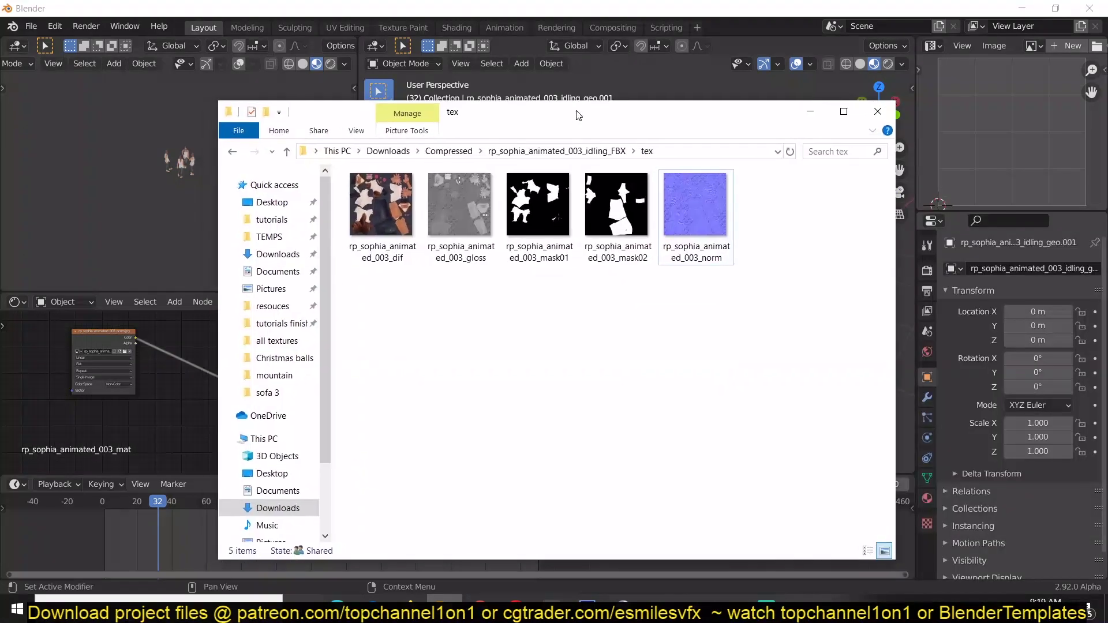
pyautogui.click(538, 257)
pyautogui.click(610, 248)
pyautogui.click(537, 241)
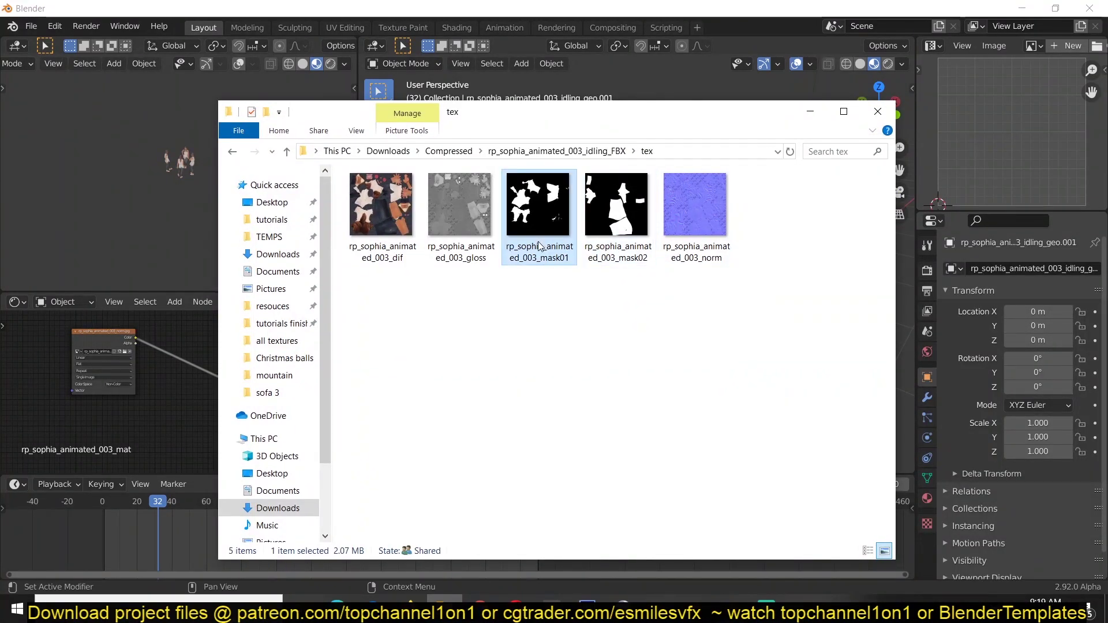
pyautogui.moveTo(563, 296); pyautogui.dragTo(654, 170)
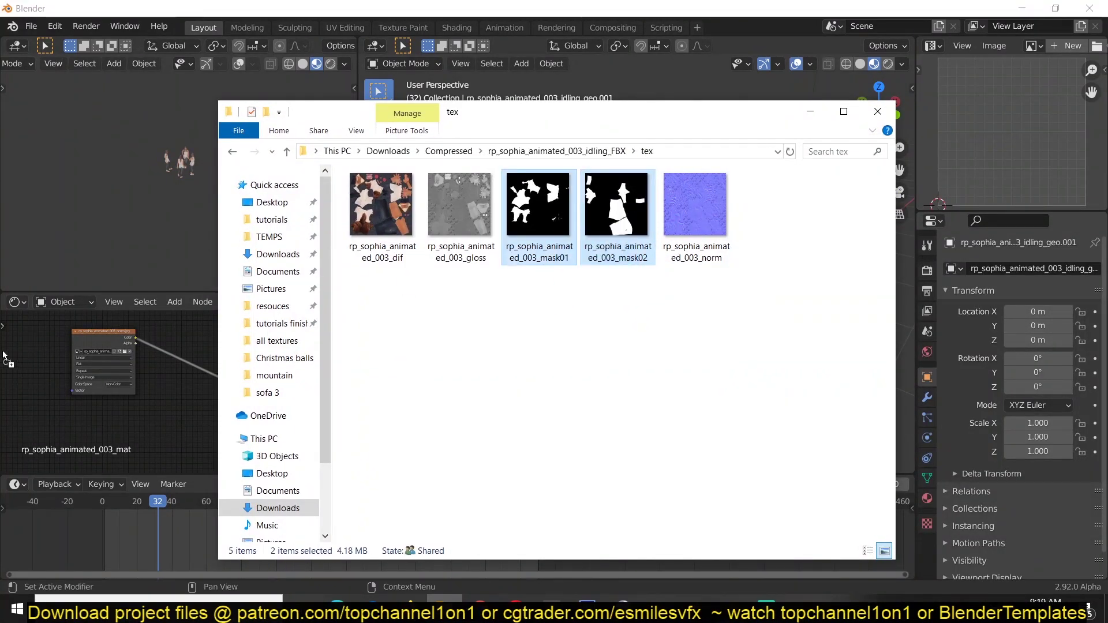
pyautogui.moveTo(5, 356); pyautogui.dragTo(25, 343)
pyautogui.click(619, 243)
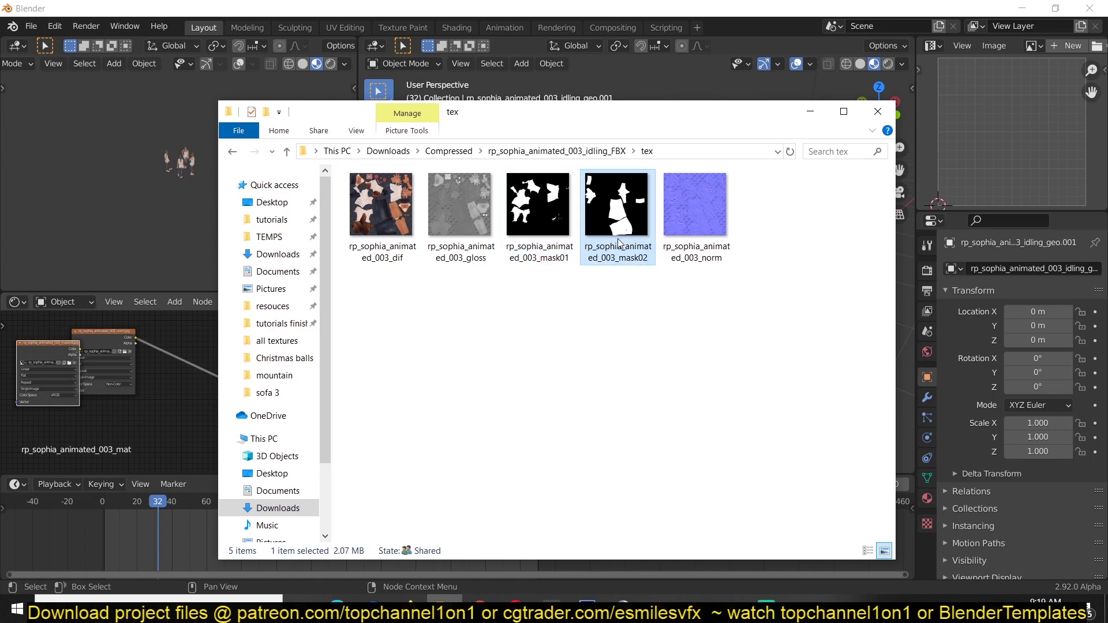
pyautogui.moveTo(619, 242); pyautogui.dragTo(151, 410)
pyautogui.click(133, 415)
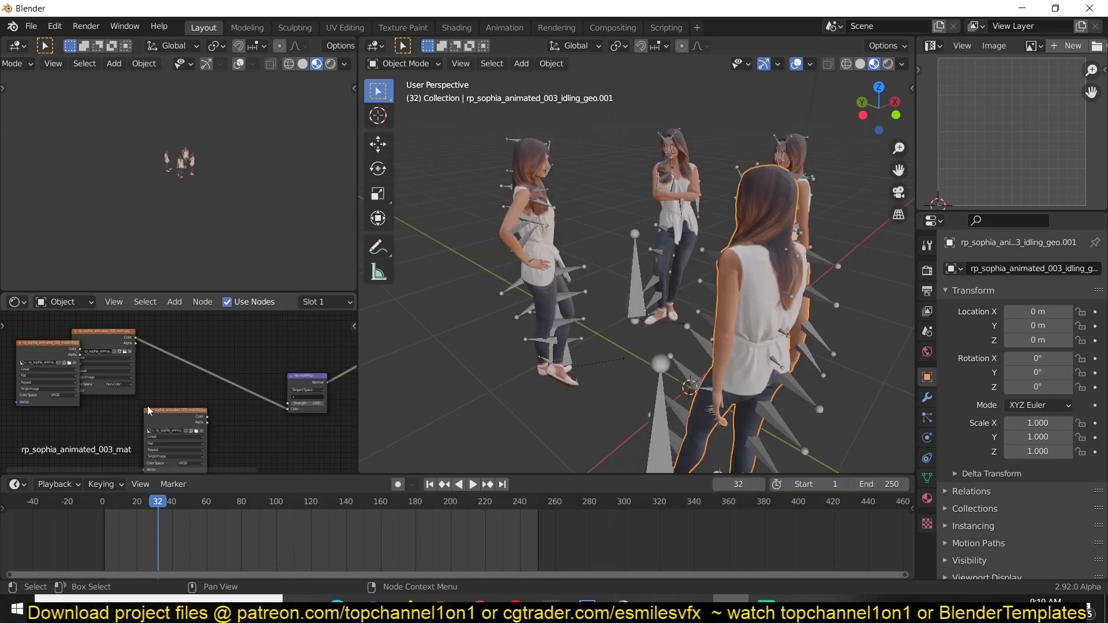
# Step: Move the mask01 texture node clear of the others and preview mask01 and mask02 in turn on the characters
pyautogui.scroll(-4, 147, 411)
pyautogui.moveTo(147, 415); pyautogui.dragTo(264, 437, button='middle')
pyautogui.moveTo(192, 375); pyautogui.dragTo(168, 347)
pyautogui.keyDown('ctrl'); pyautogui.keyDown('shift'); pyautogui.click(169, 348); pyautogui.keyUp('shift'); pyautogui.keyUp('ctrl')
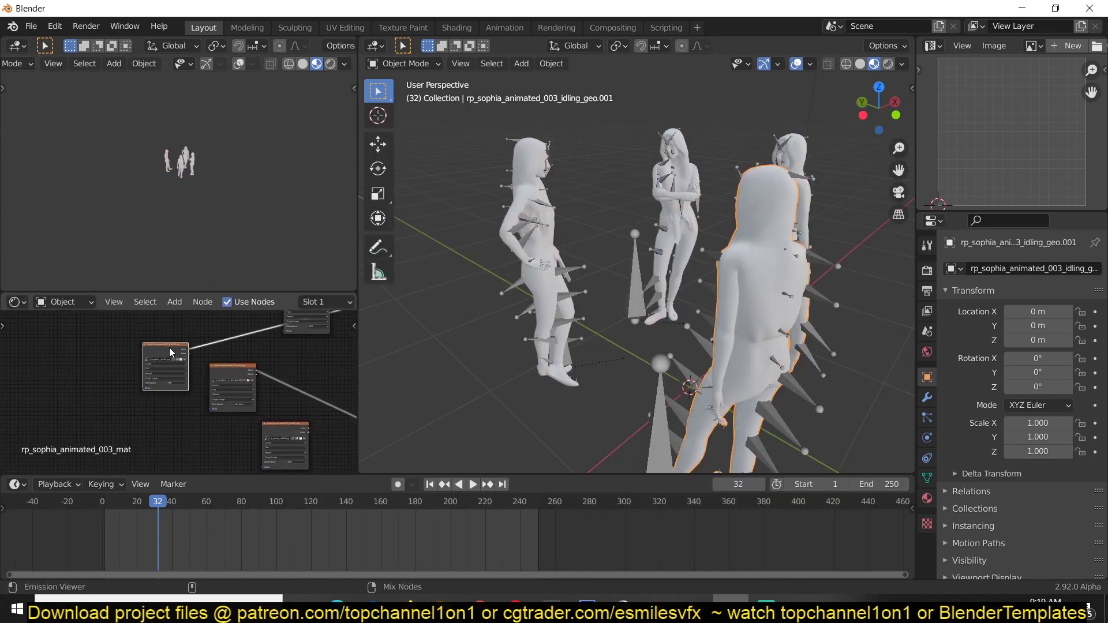
pyautogui.moveTo(517, 300); pyautogui.dragTo(721, 307, button='middle')
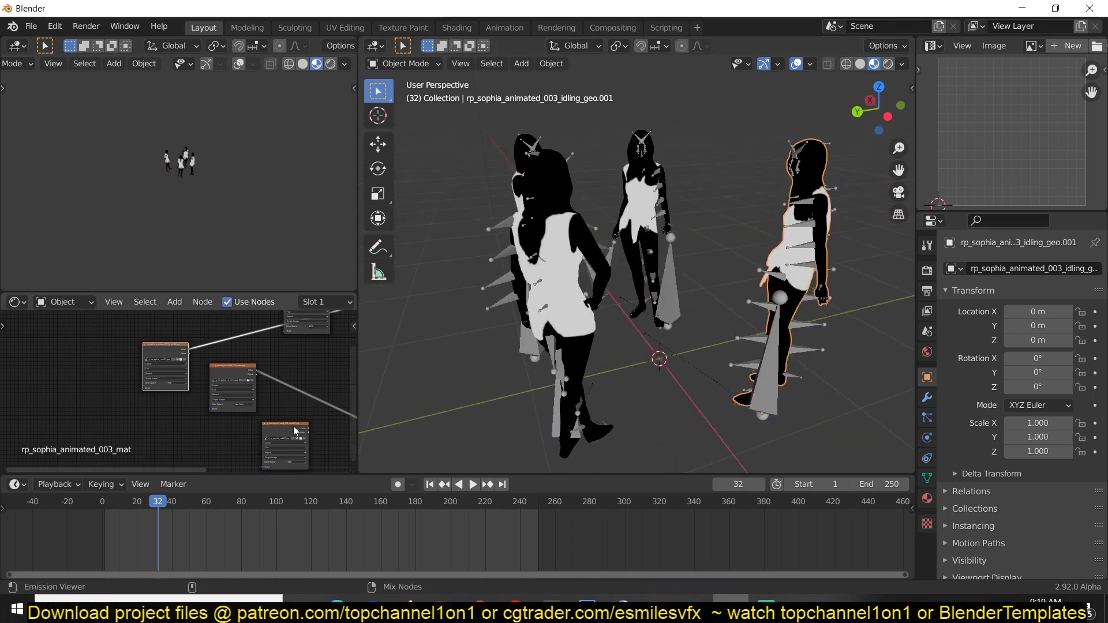
pyautogui.keyDown('ctrl'); pyautogui.keyDown('shift'); pyautogui.click(293, 430); pyautogui.keyUp('shift'); pyautogui.keyUp('ctrl')
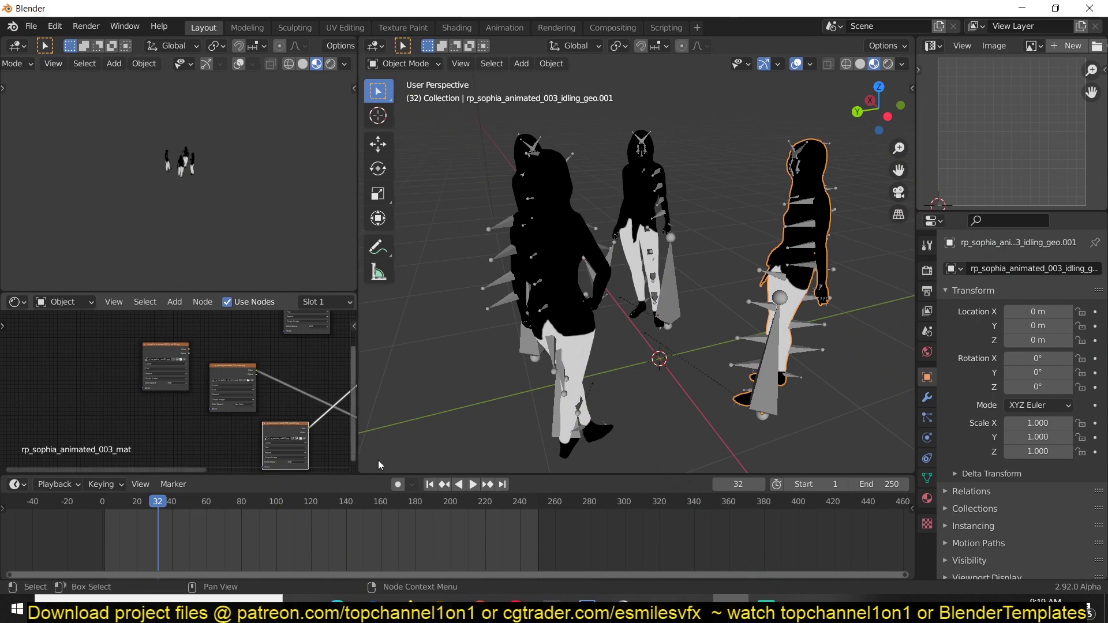
# Step: Switch to the browser, dismiss the download format dialog, look through Renderpeople's free 3D people, and return to Blender
pyautogui.moveTo(479, 600)
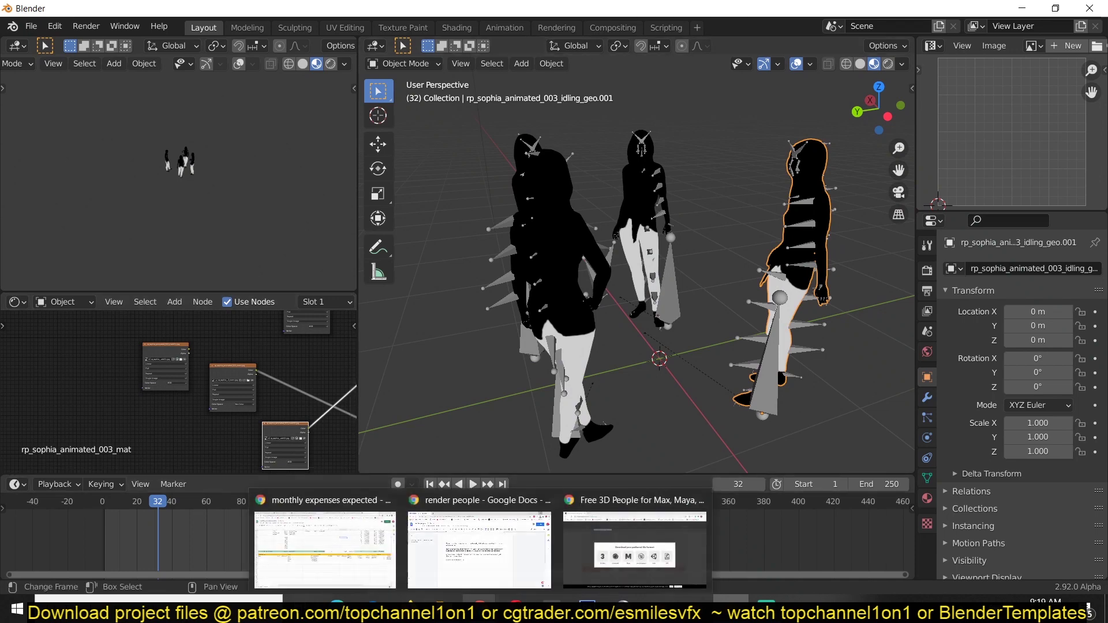
pyautogui.click(640, 552)
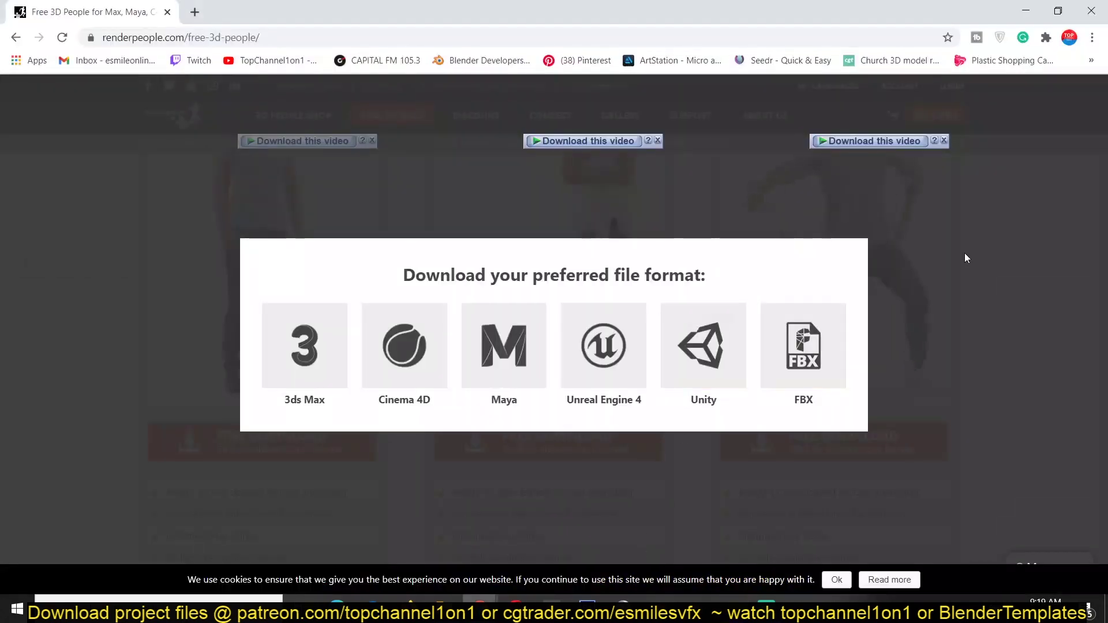
pyautogui.click(964, 252)
pyautogui.scroll(3, 865, 300)
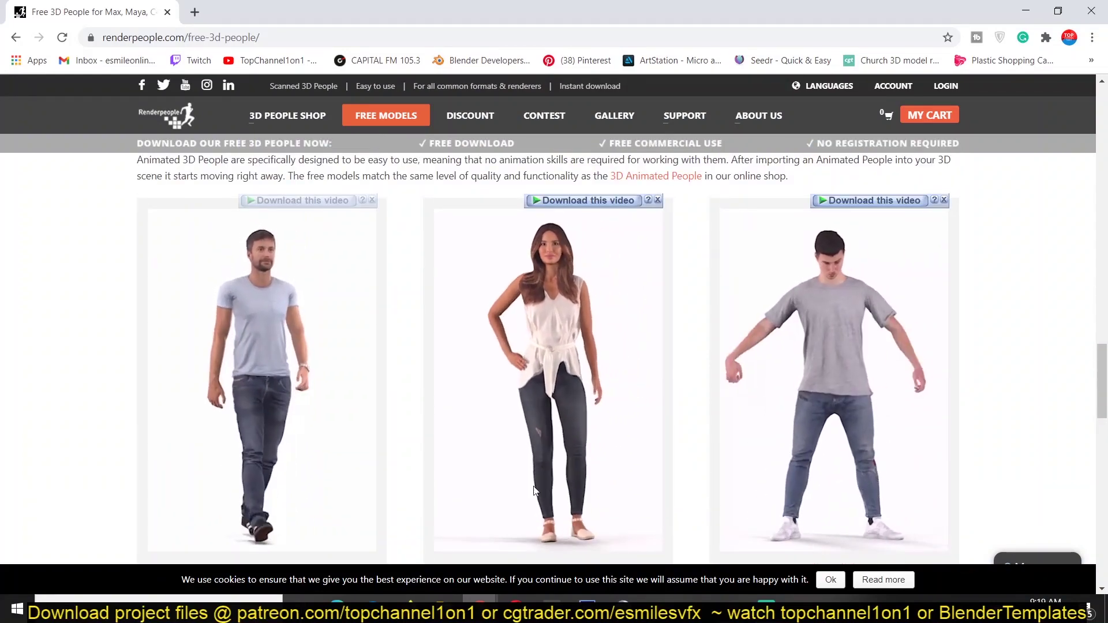
pyautogui.scroll(6, 607, 386)
pyautogui.scroll(6, 607, 386)
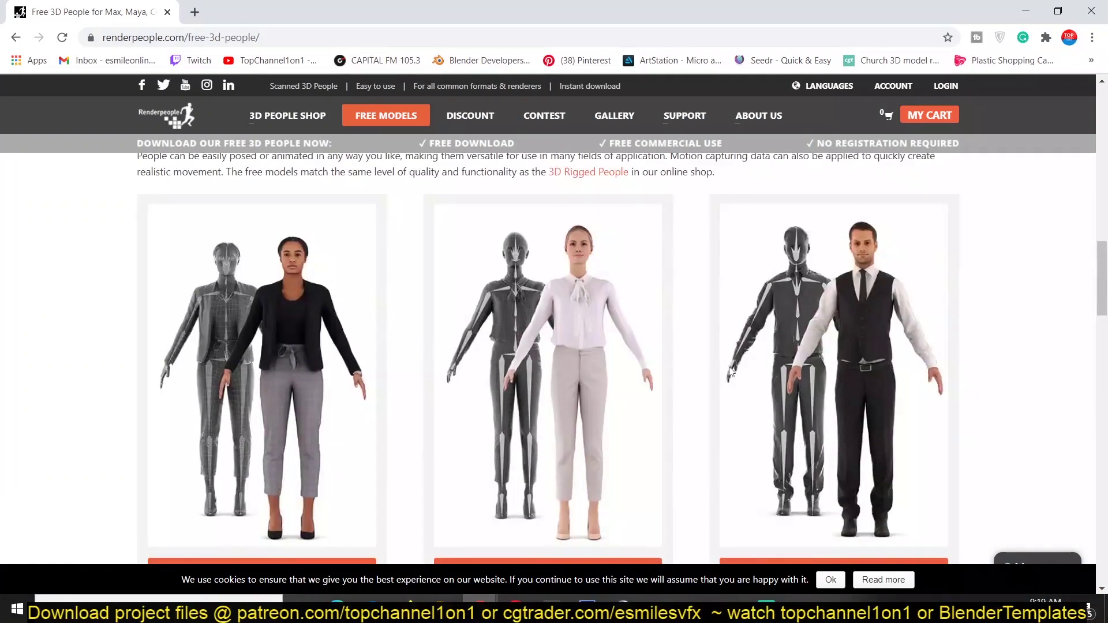
pyautogui.click(1022, 11)
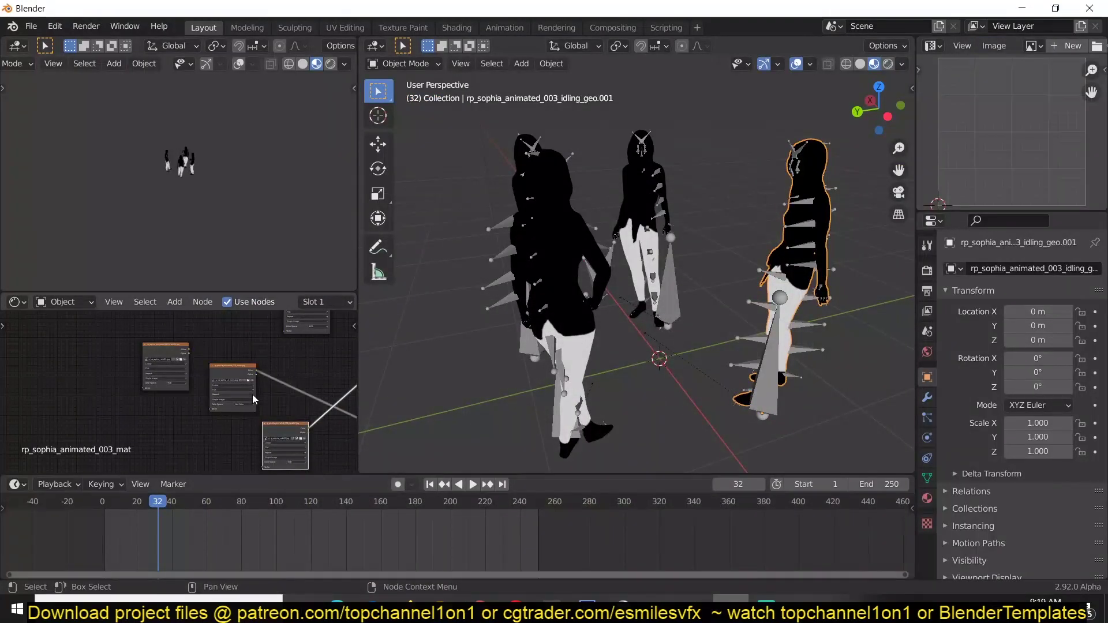
# Step: Spread the texture nodes apart in the material's node tree
pyautogui.moveTo(207, 376); pyautogui.dragTo(128, 427)
pyautogui.moveTo(120, 354); pyautogui.dragTo(129, 351)
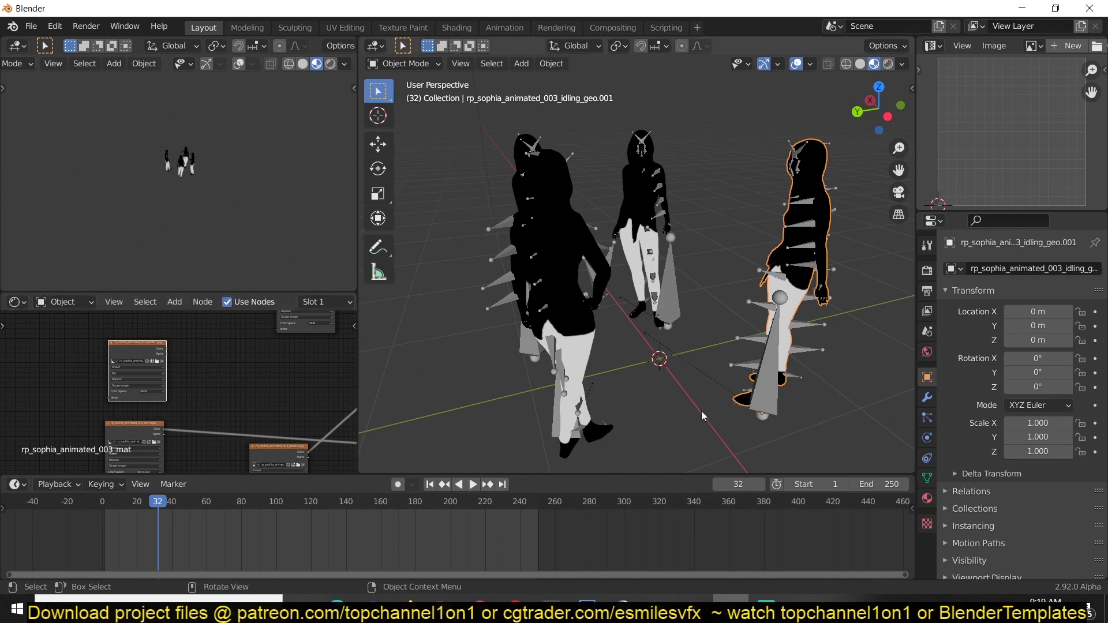
pyautogui.scroll(2, 701, 411)
pyautogui.scroll(-2, 164, 396)
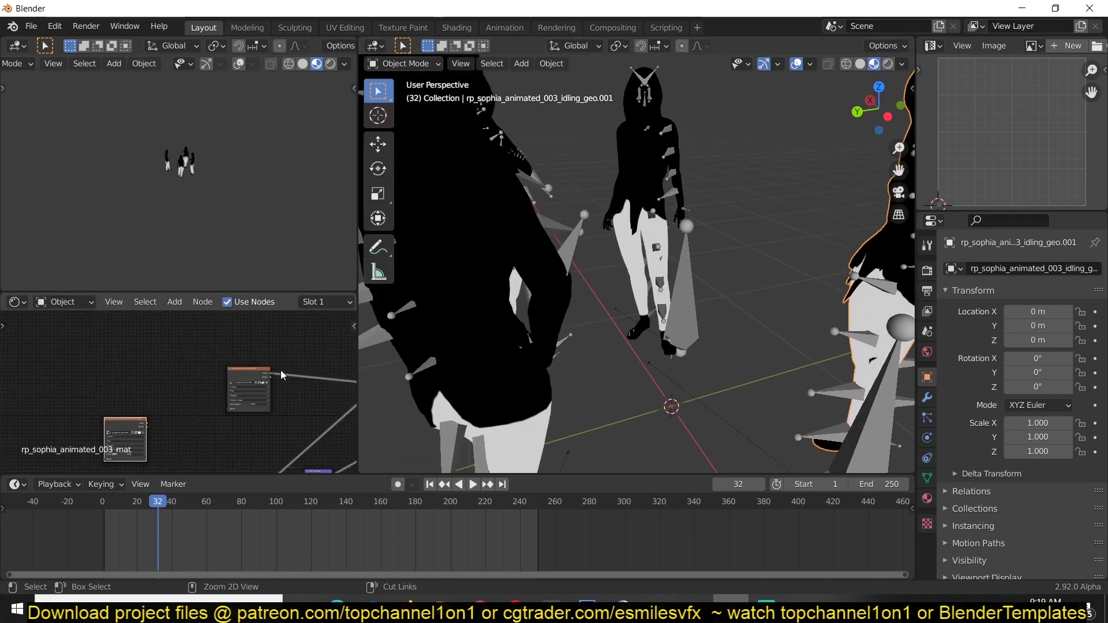
# Step: Switch to the Shading workspace, reposition the diffuse texture node, and preview the diffuse texture on the characters
pyautogui.click(463, 29)
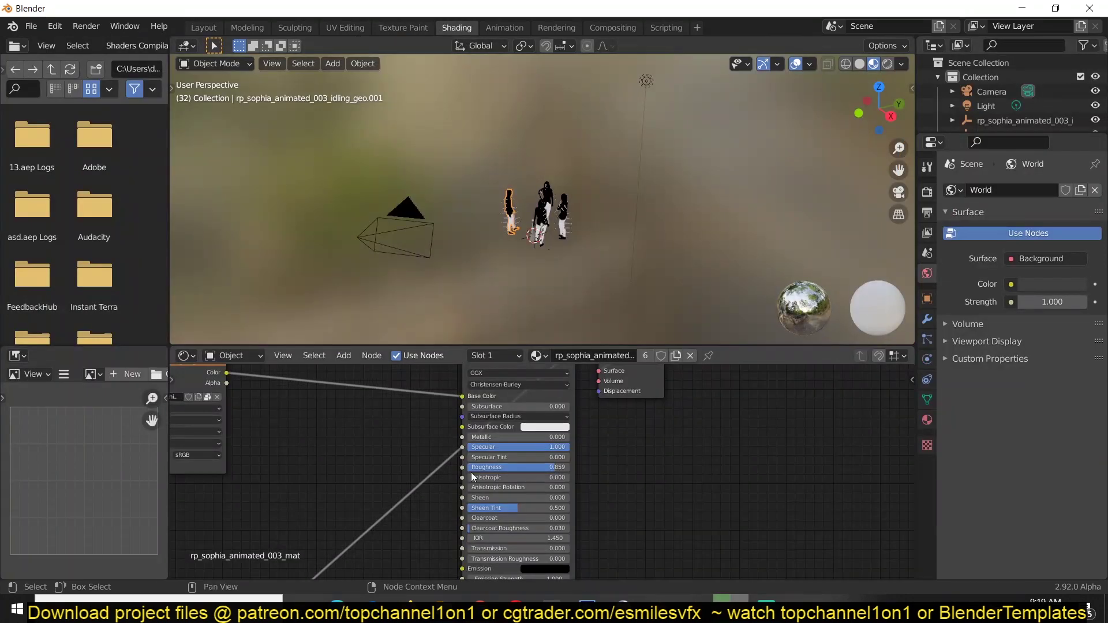
pyautogui.scroll(-2, 473, 476)
pyautogui.scroll(5, 600, 244)
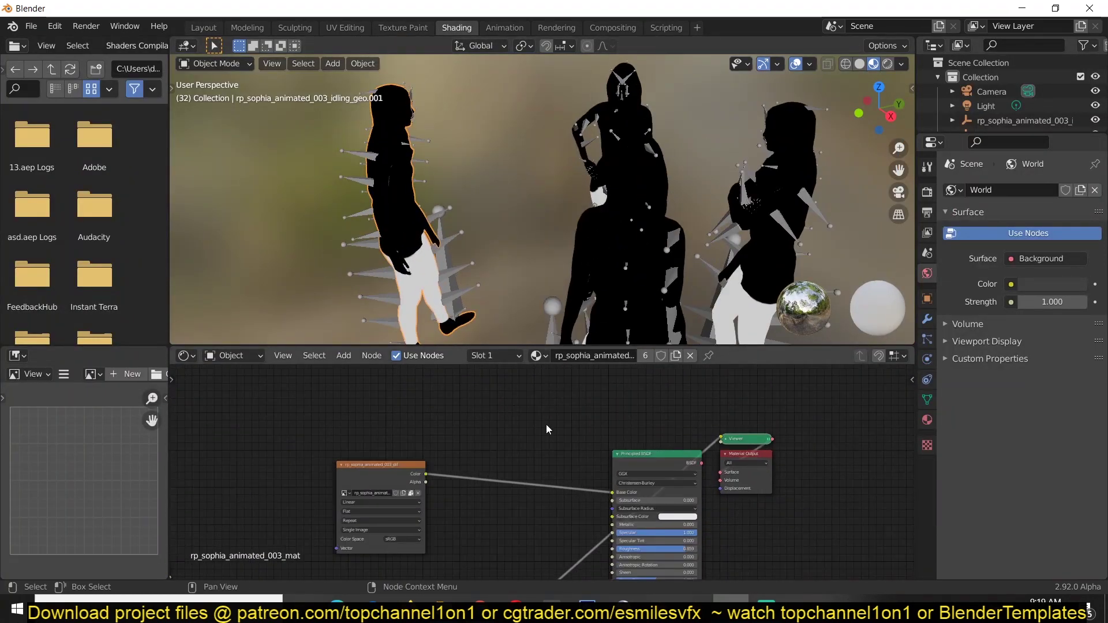
pyautogui.scroll(-2, 546, 429)
pyautogui.moveTo(545, 430); pyautogui.dragTo(611, 401, button='middle')
pyautogui.moveTo(521, 414); pyautogui.dragTo(467, 420)
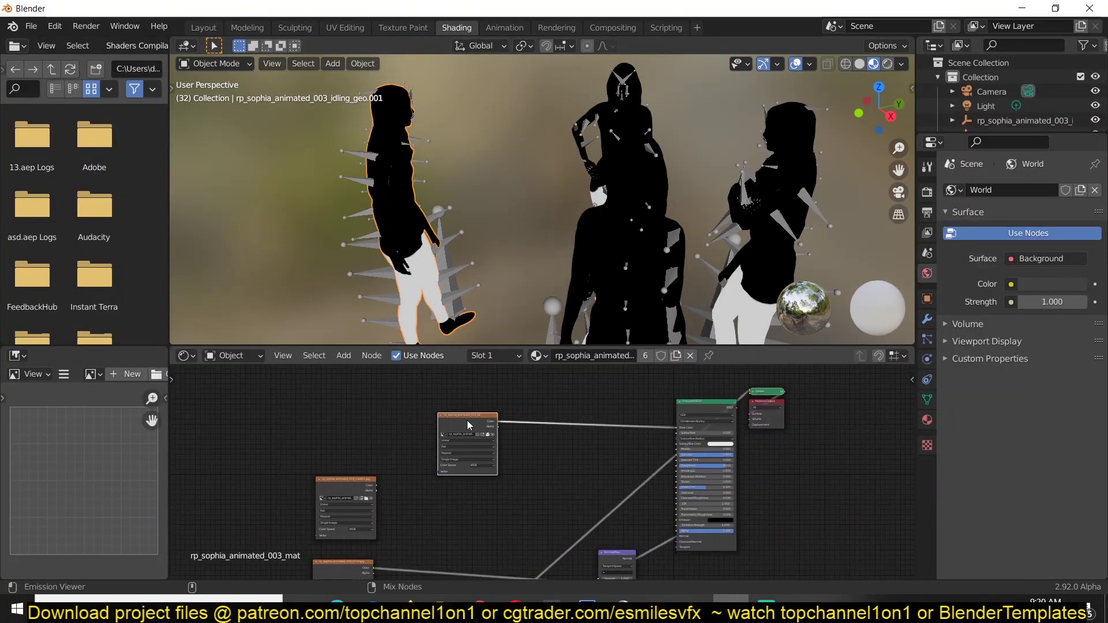
pyautogui.keyDown('ctrl'); pyautogui.keyDown('shift'); pyautogui.click(466, 420); pyautogui.keyUp('shift'); pyautogui.keyUp('ctrl')
pyautogui.moveTo(503, 272); pyautogui.dragTo(601, 243, button='middle')
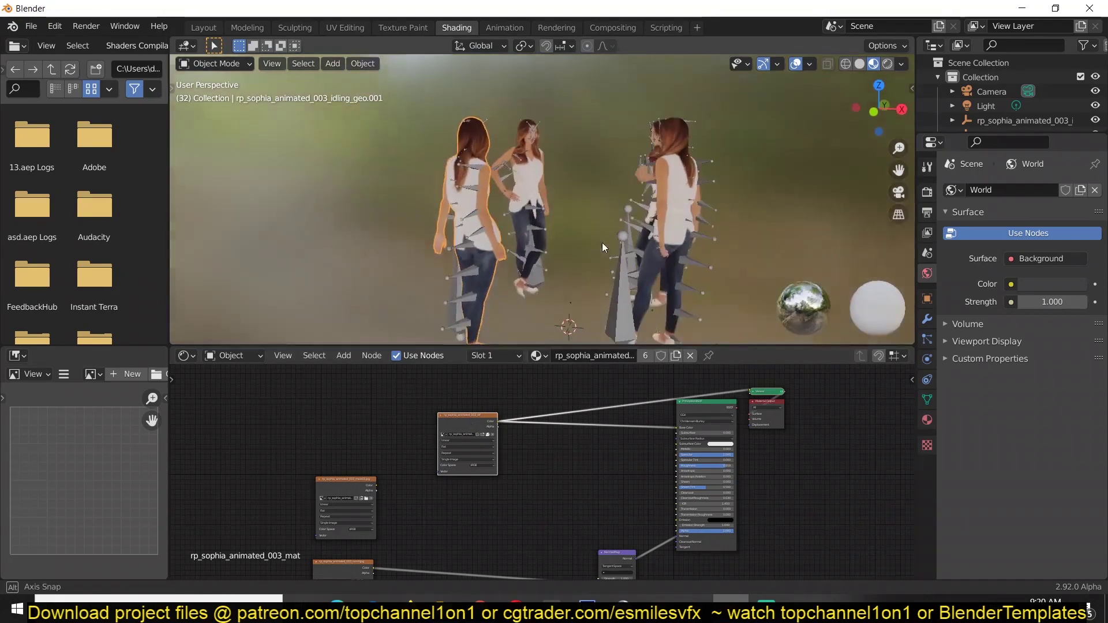
# Step: Add a MixRGB node between the diffuse texture and the Viewer, with the texture's Color feeding Color1
pyautogui.scroll(2, 509, 449)
pyautogui.moveTo(421, 408); pyautogui.dragTo(352, 424)
pyautogui.moveTo(516, 461); pyautogui.dragTo(516, 505, button='middle')
pyautogui.hotkey('shift', 'a')
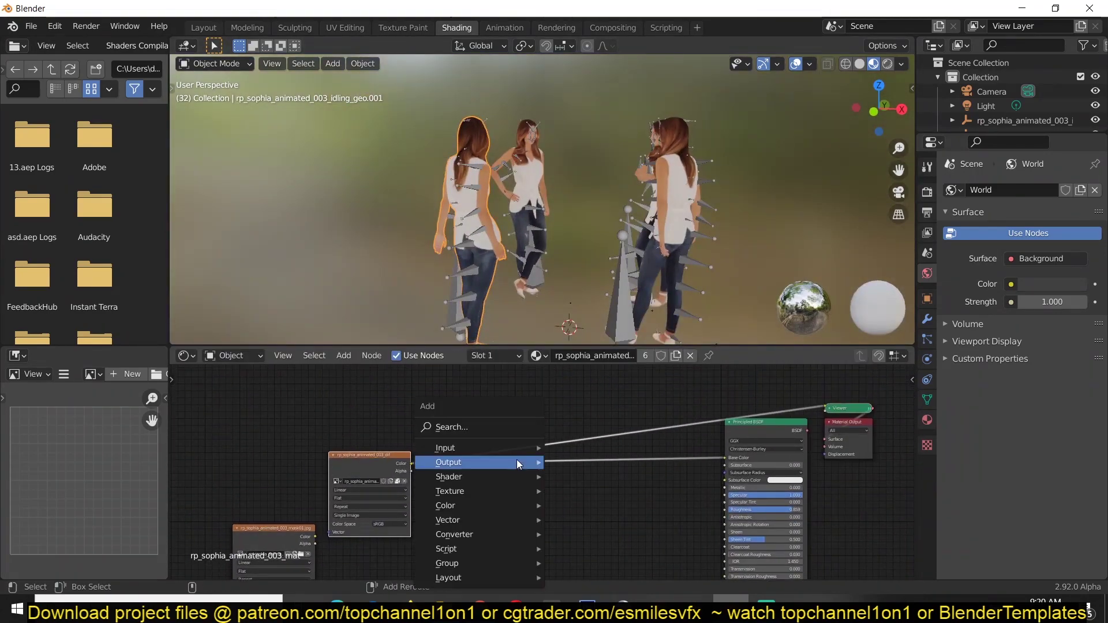
pyautogui.moveTo(512, 505)
pyautogui.click(584, 488)
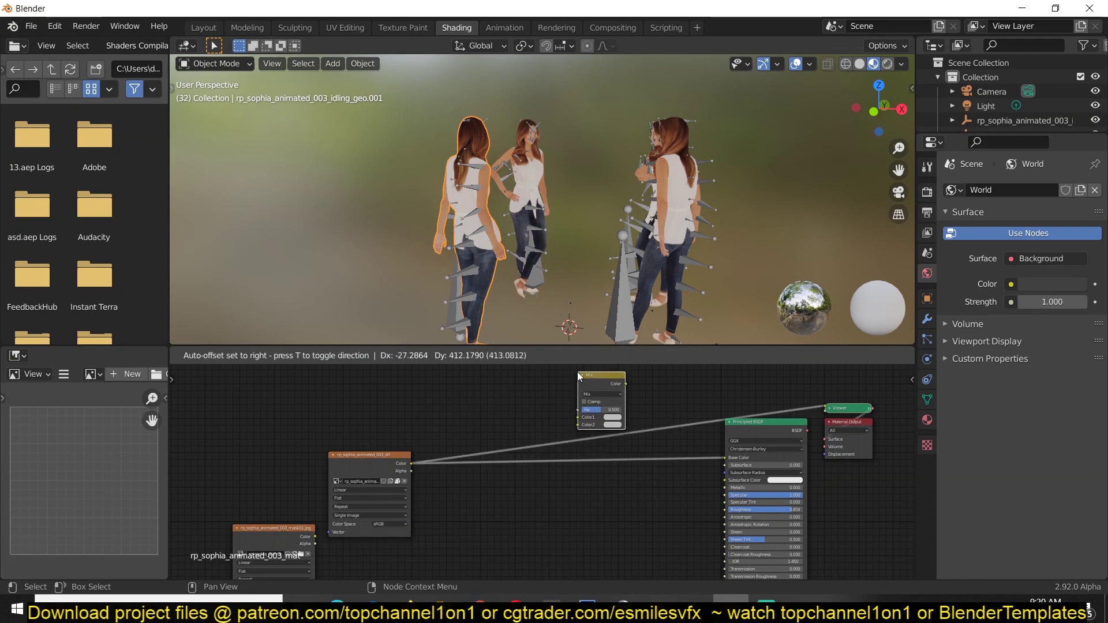
pyautogui.click(599, 382)
pyautogui.scroll(1, 595, 452)
pyautogui.scroll(1, 594, 455)
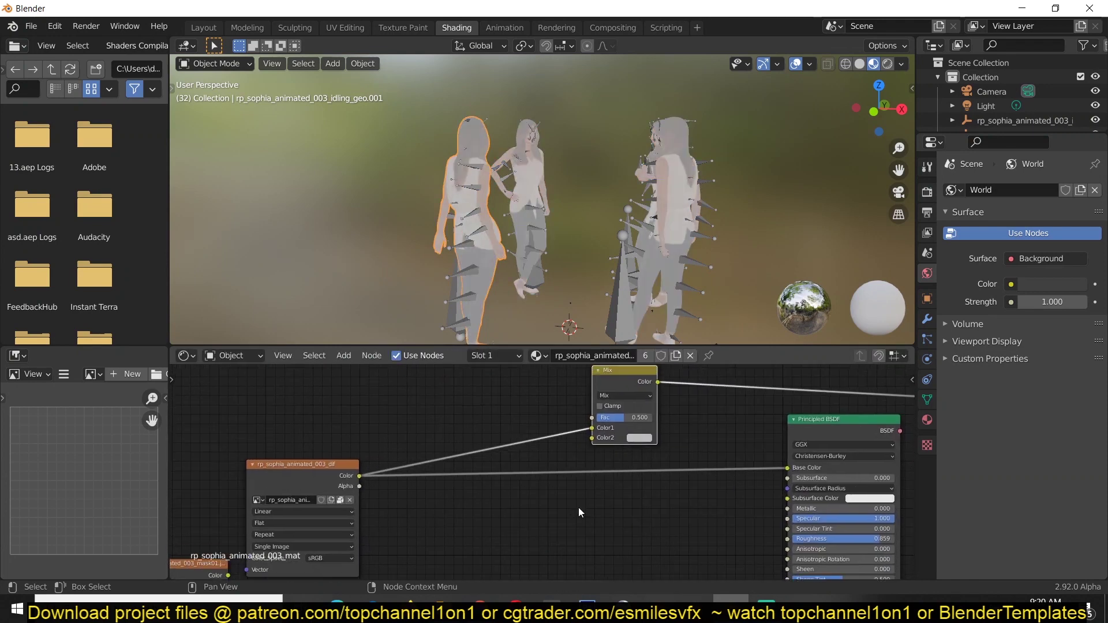
# Step: Set the Mix node's blending mode to Color, its factor to 1.000, and Color2 to a bright blue with hue 0.554
pyautogui.click(621, 402)
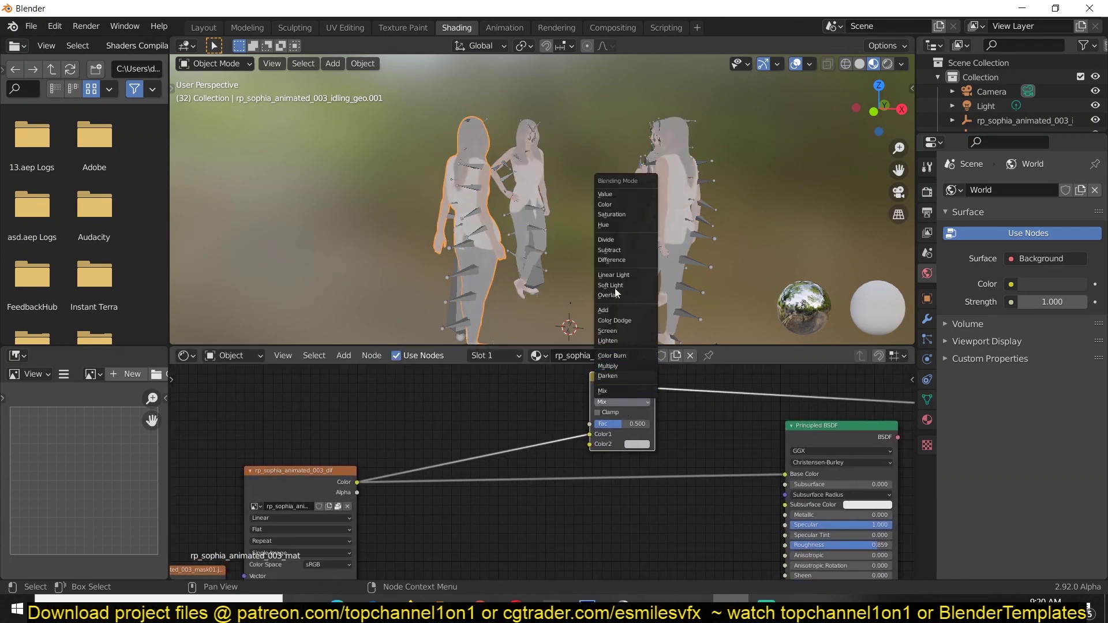
pyautogui.click(621, 203)
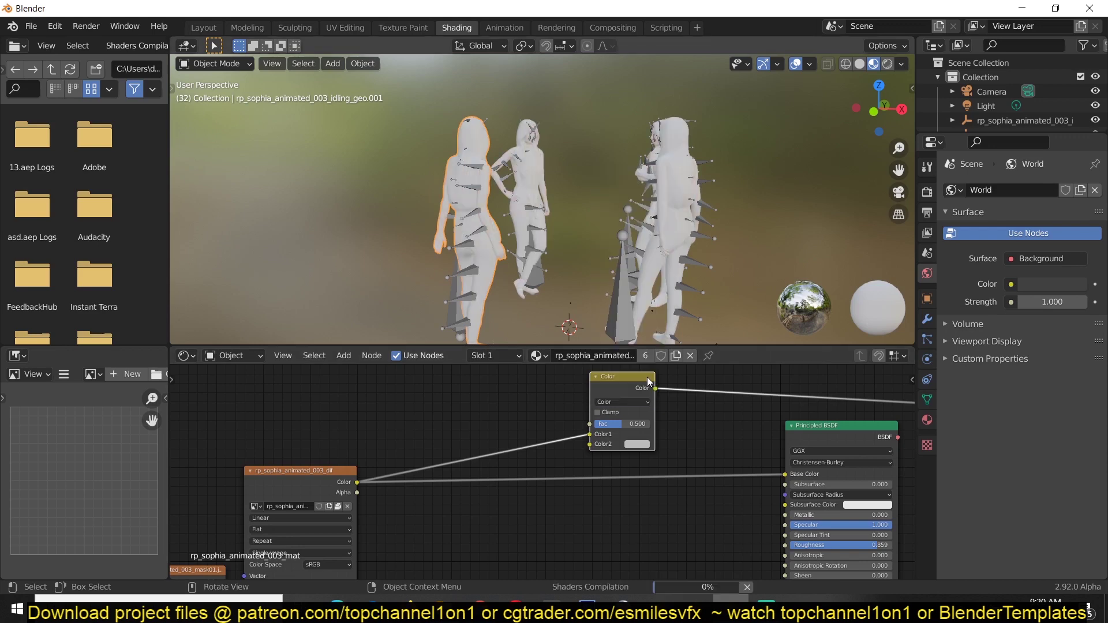
pyautogui.click(635, 444)
pyautogui.moveTo(664, 343); pyautogui.dragTo(677, 313)
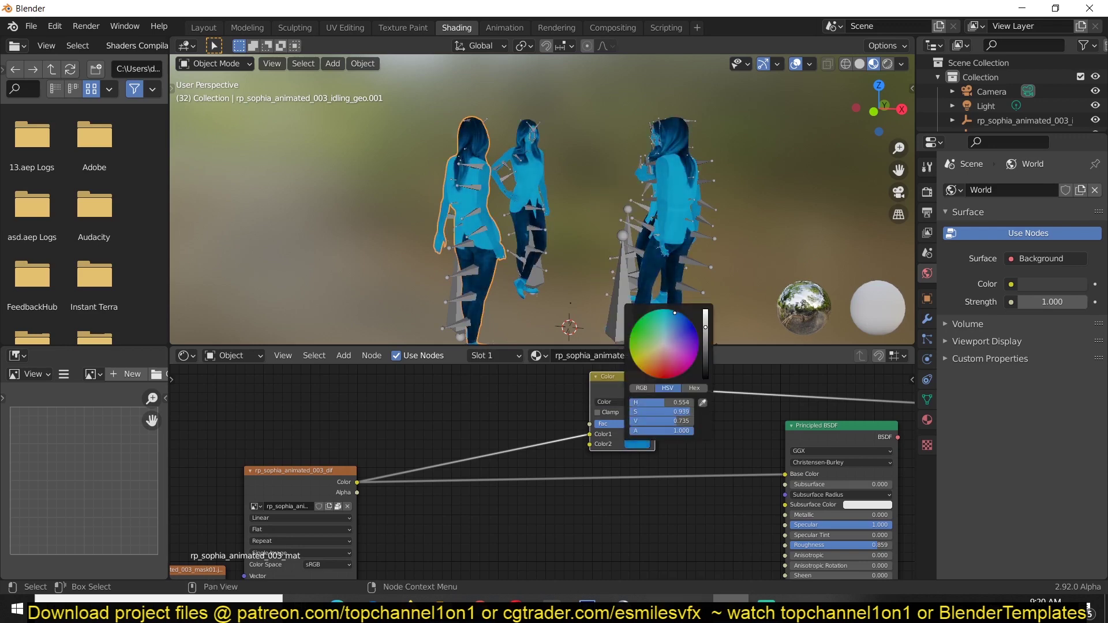
# Step: Move the mask01 texture node above the diffuse texture node and preview the mask on the characters
pyautogui.scroll(-3, 316, 485)
pyautogui.moveTo(392, 463); pyautogui.dragTo(572, 440, button='middle')
pyautogui.scroll(-3, 568, 441)
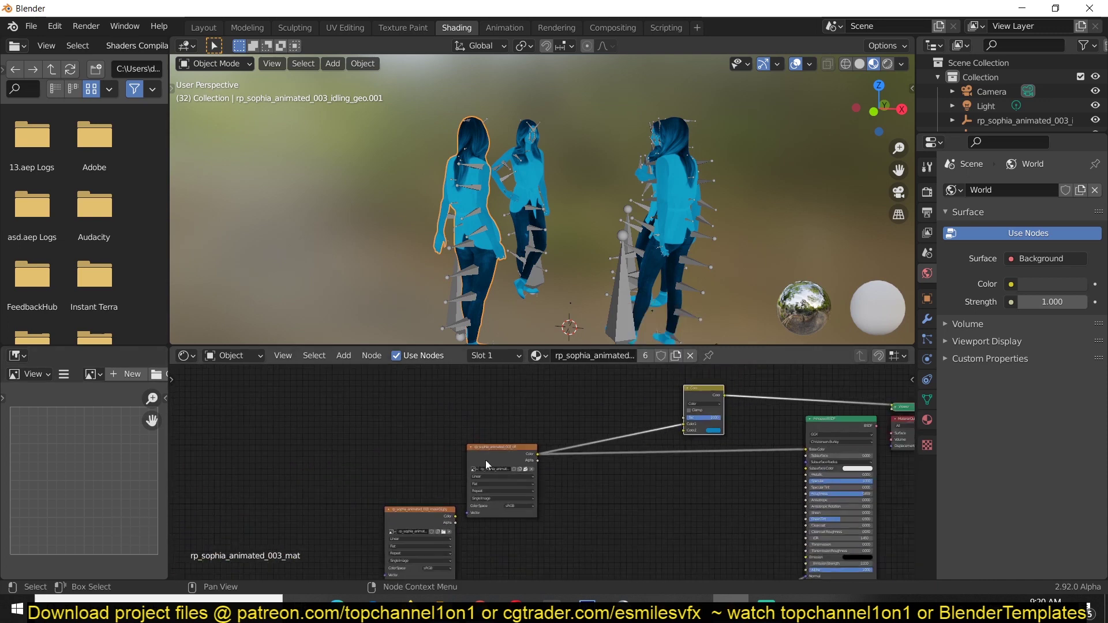
pyautogui.scroll(1, 486, 459)
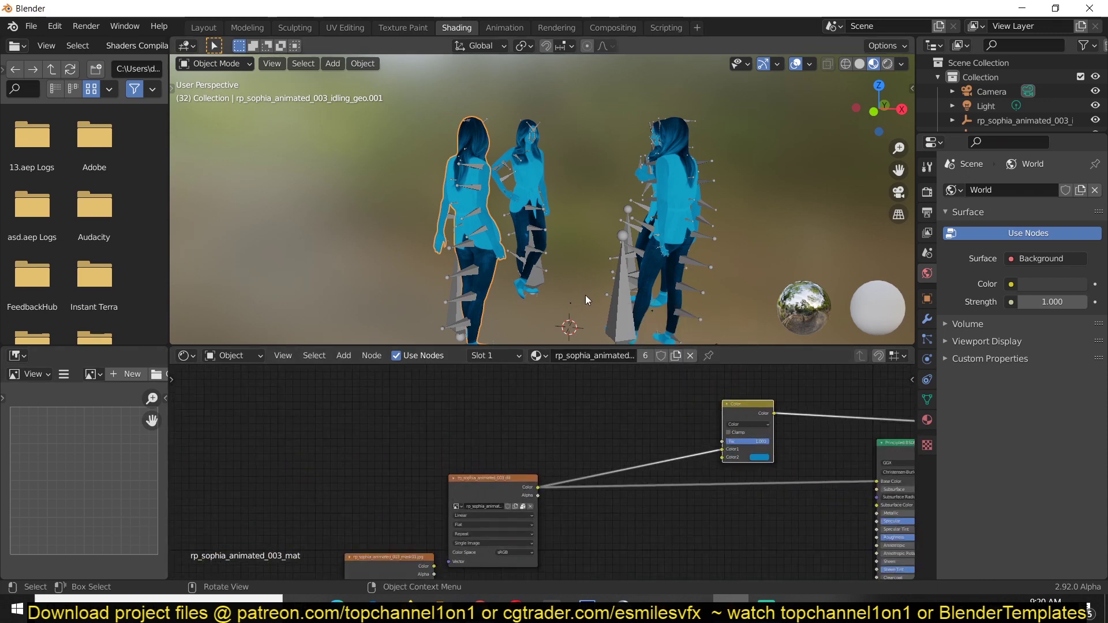
pyautogui.scroll(-2, 502, 415)
pyautogui.moveTo(473, 522); pyautogui.dragTo(432, 439)
pyautogui.keyDown('ctrl'); pyautogui.keyDown('shift'); pyautogui.click(432, 438); pyautogui.keyUp('shift'); pyautogui.keyUp('ctrl')
pyautogui.moveTo(480, 433); pyautogui.dragTo(482, 465, button='middle')
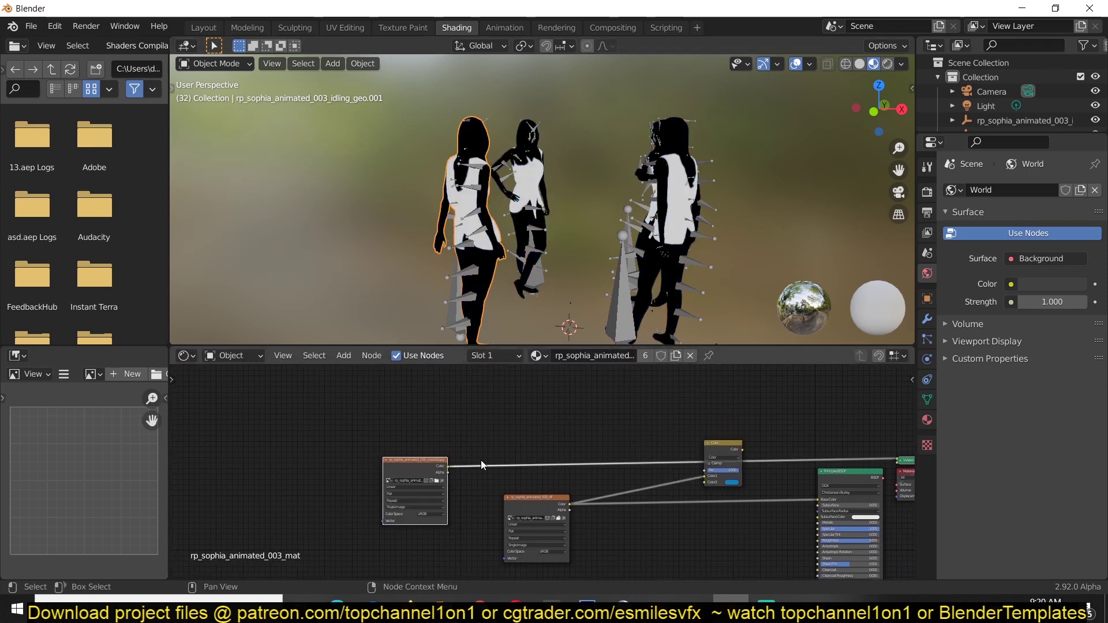
# Step: Connect the mask01 texture's Color to the Color mix node's Fac and preview the tinted tops on the characters
pyautogui.scroll(1, 490, 449)
pyautogui.moveTo(417, 468); pyautogui.dragTo(745, 472)
pyautogui.keyDown('ctrl'); pyautogui.keyDown('shift'); pyautogui.click(774, 447); pyautogui.keyUp('shift'); pyautogui.keyUp('ctrl')
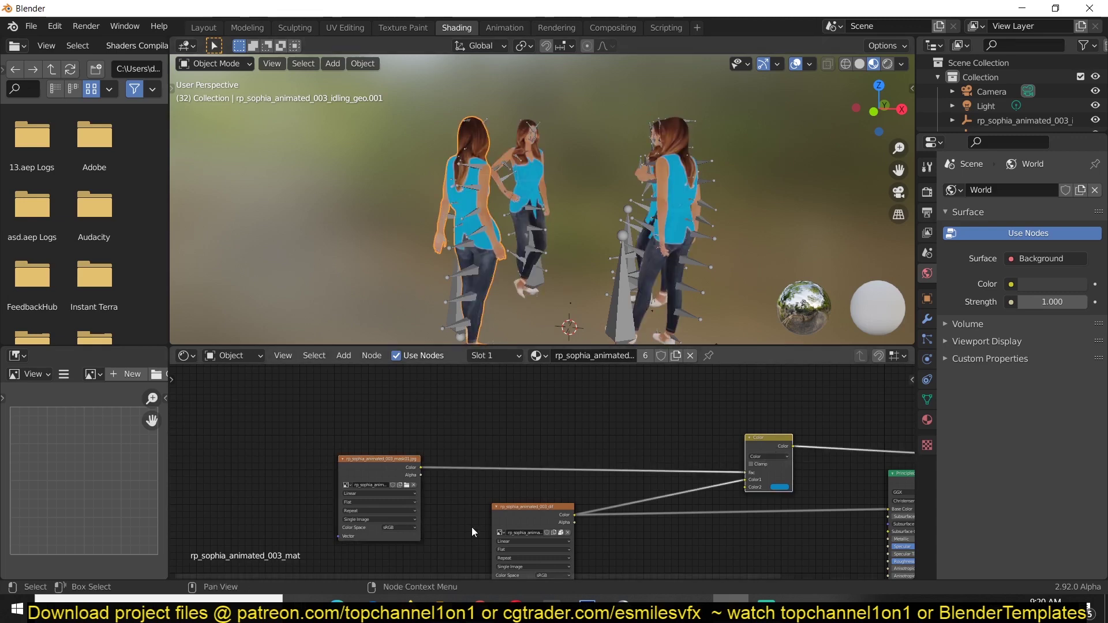
pyautogui.scroll(1, 472, 527)
pyautogui.moveTo(526, 215); pyautogui.dragTo(528, 222, button='middle')
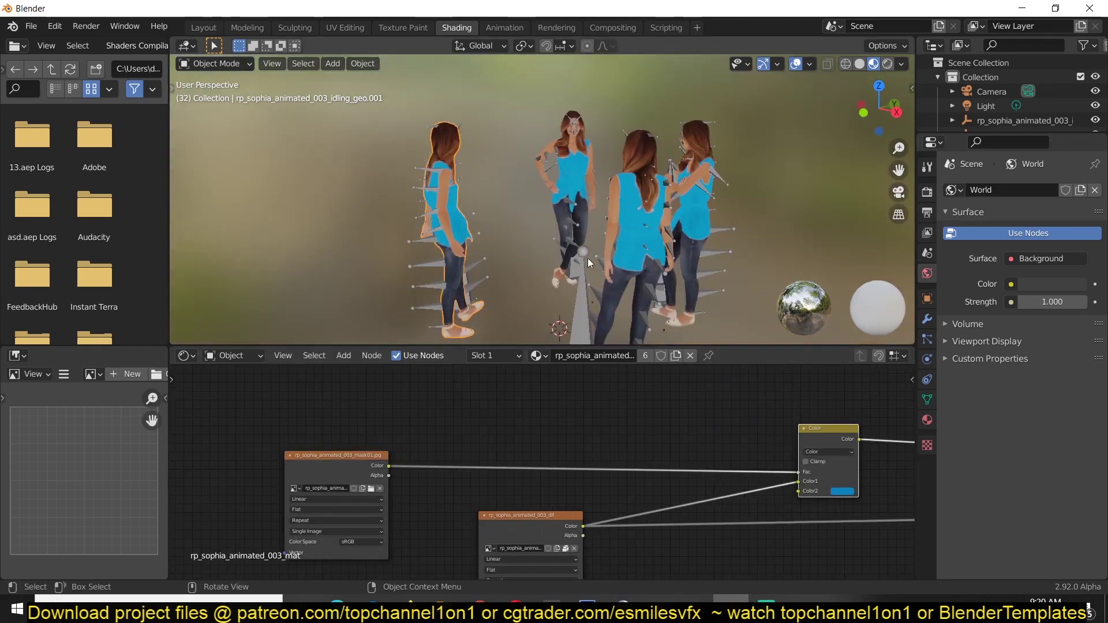
pyautogui.scroll(-2, 578, 431)
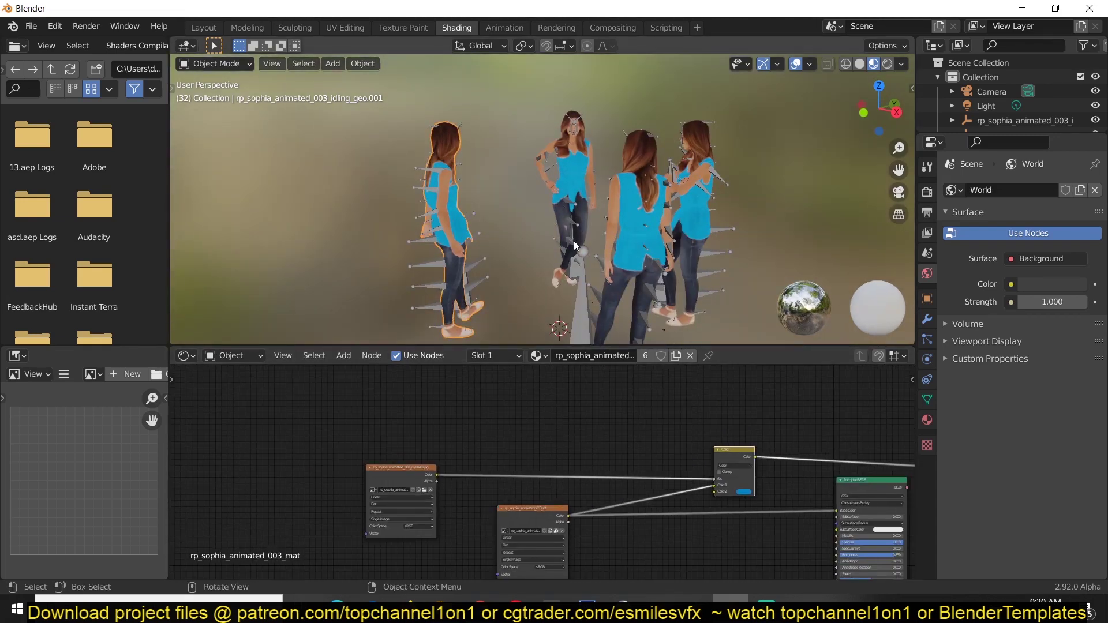
pyautogui.moveTo(574, 242); pyautogui.dragTo(548, 226, button='middle')
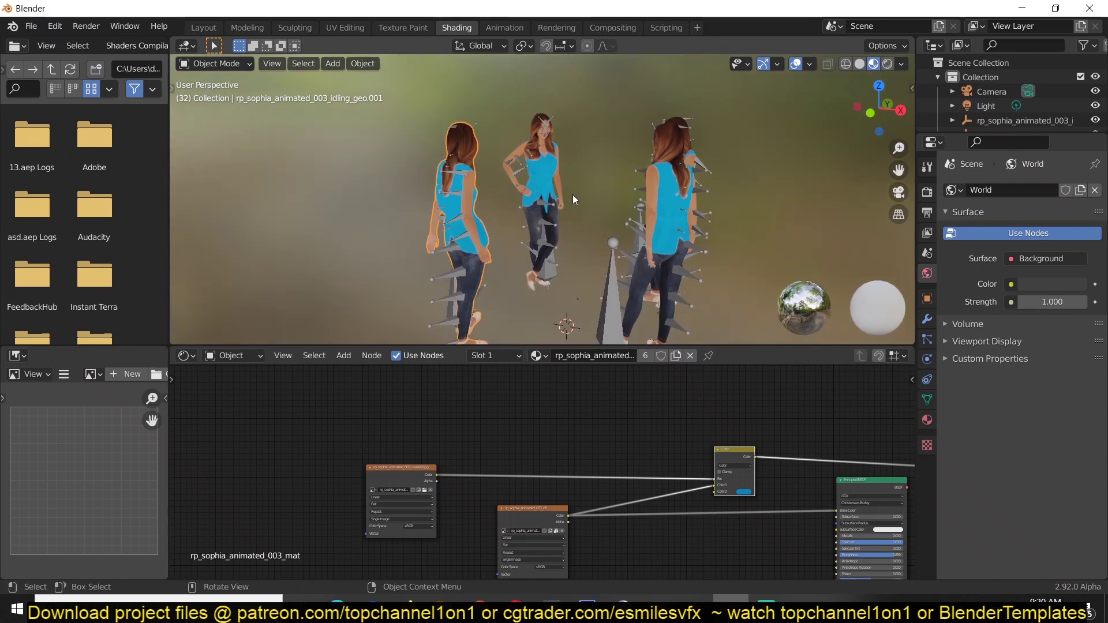
# Step: Add an Object Info node and place it above the mask01 texture node
pyautogui.scroll(1, 539, 485)
pyautogui.hotkey('shift', 'a')
pyautogui.moveTo(454, 352)
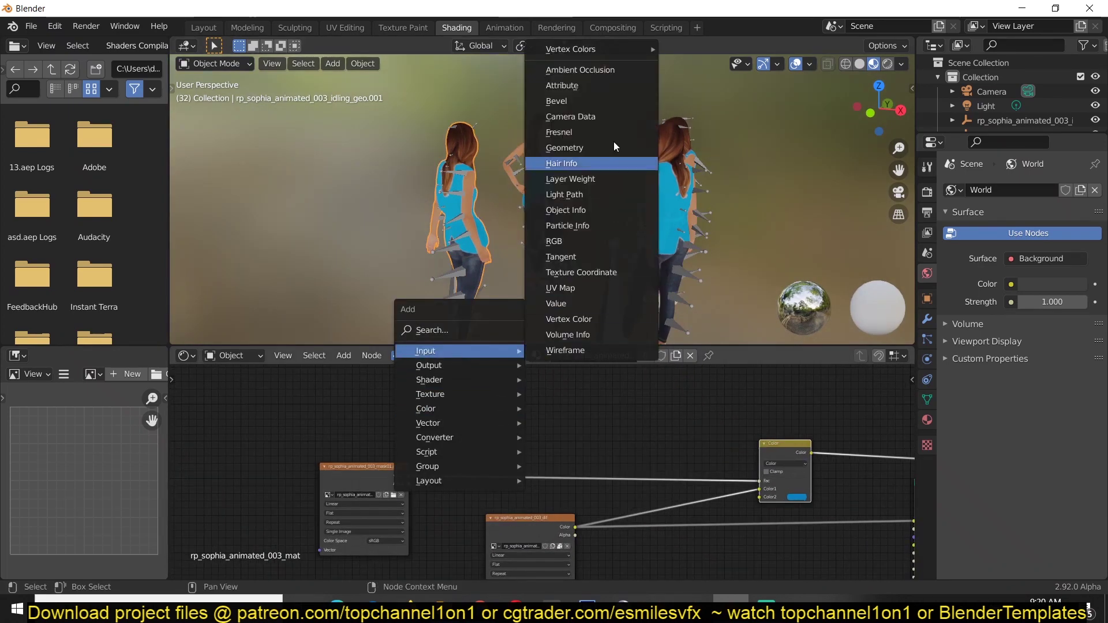
pyautogui.click(577, 213)
pyautogui.click(451, 417)
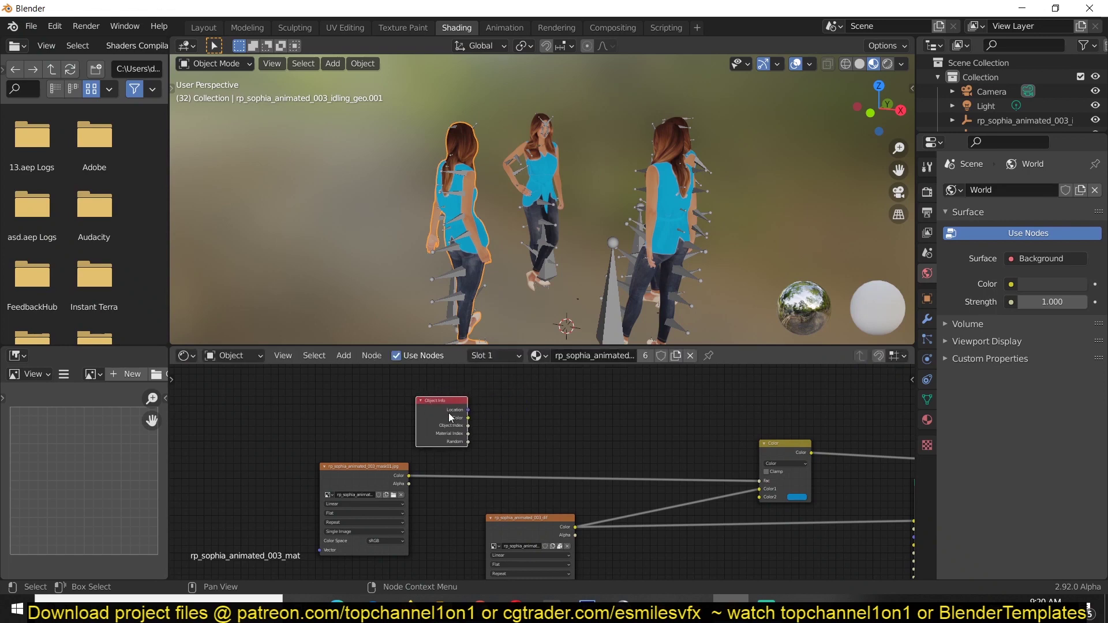
pyautogui.scroll(2, 424, 427)
pyautogui.moveTo(396, 426); pyautogui.dragTo(328, 426)
# Step: Add a ColorRamp node, connect Object Info's Random output to its Fac, and preview the ramp on the characters
pyautogui.hotkey('shift', 'a')
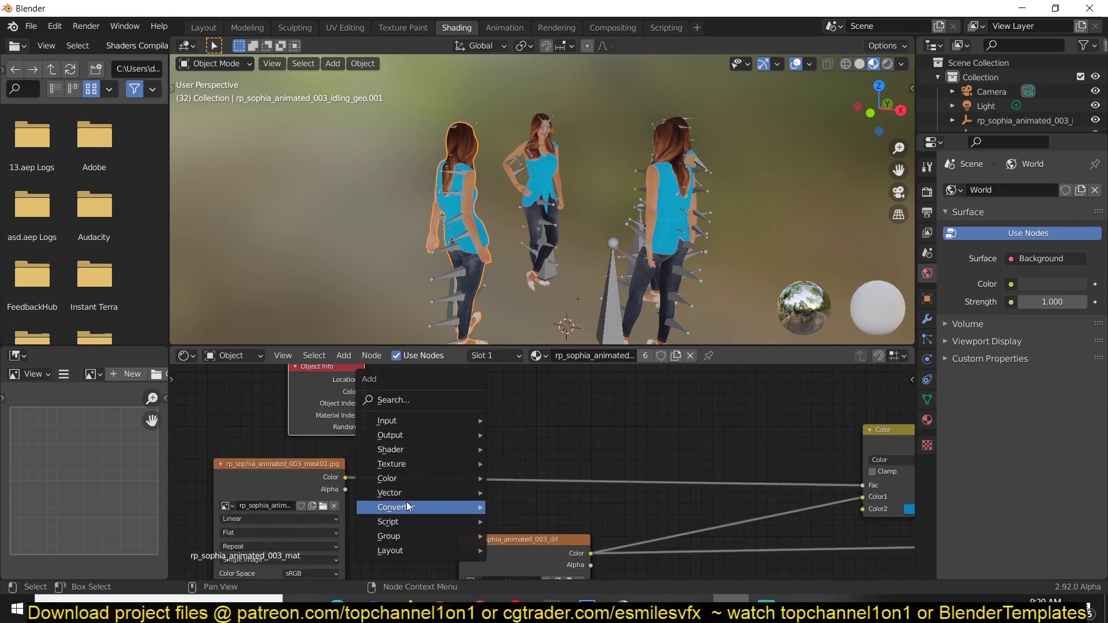
pyautogui.moveTo(406, 506)
pyautogui.click(522, 286)
pyautogui.click(405, 365)
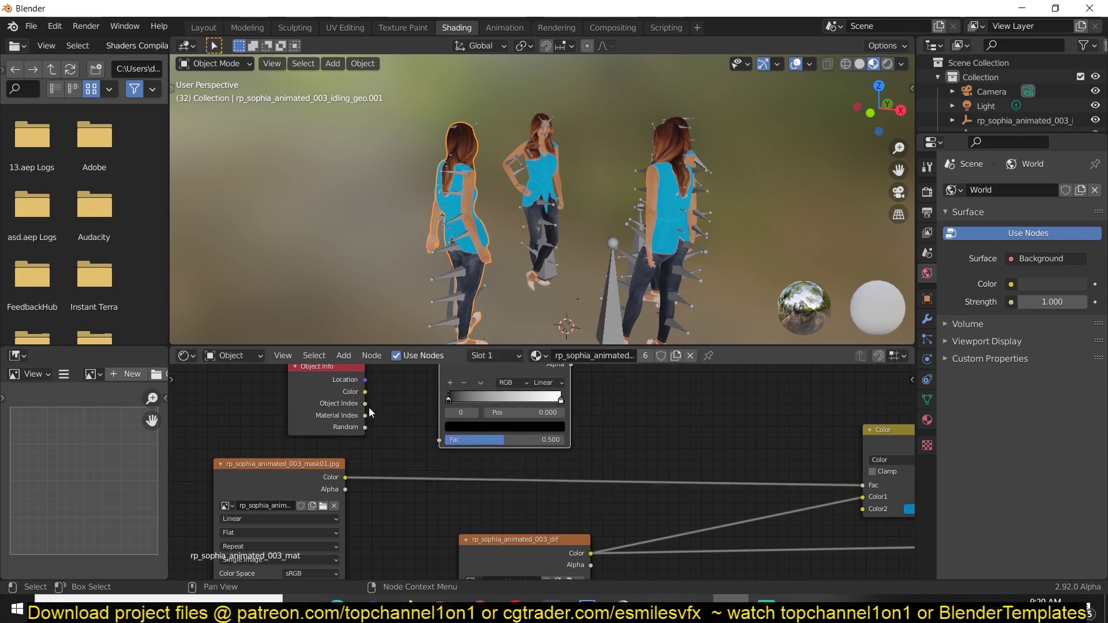
pyautogui.moveTo(364, 430); pyautogui.dragTo(447, 439)
pyautogui.keyDown('shift'); pyautogui.scroll(2, 468, 431); pyautogui.keyUp('shift')
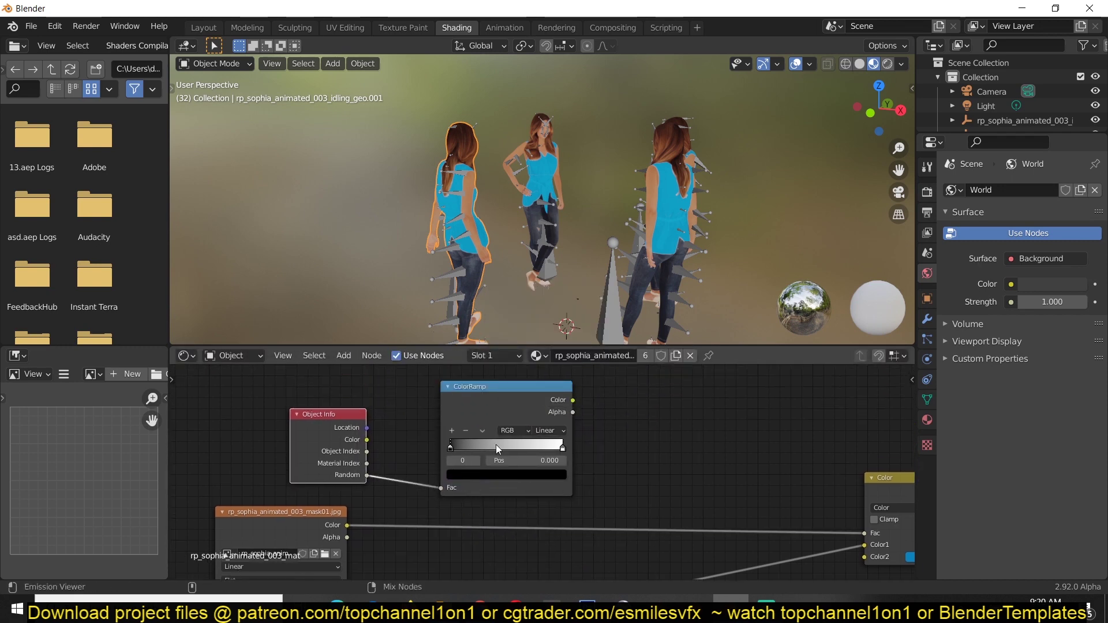
pyautogui.keyDown('ctrl'); pyautogui.keyDown('shift'); pyautogui.click(526, 390); pyautogui.keyUp('shift'); pyautogui.keyUp('ctrl')
pyautogui.moveTo(509, 245); pyautogui.dragTo(622, 220, button='middle')
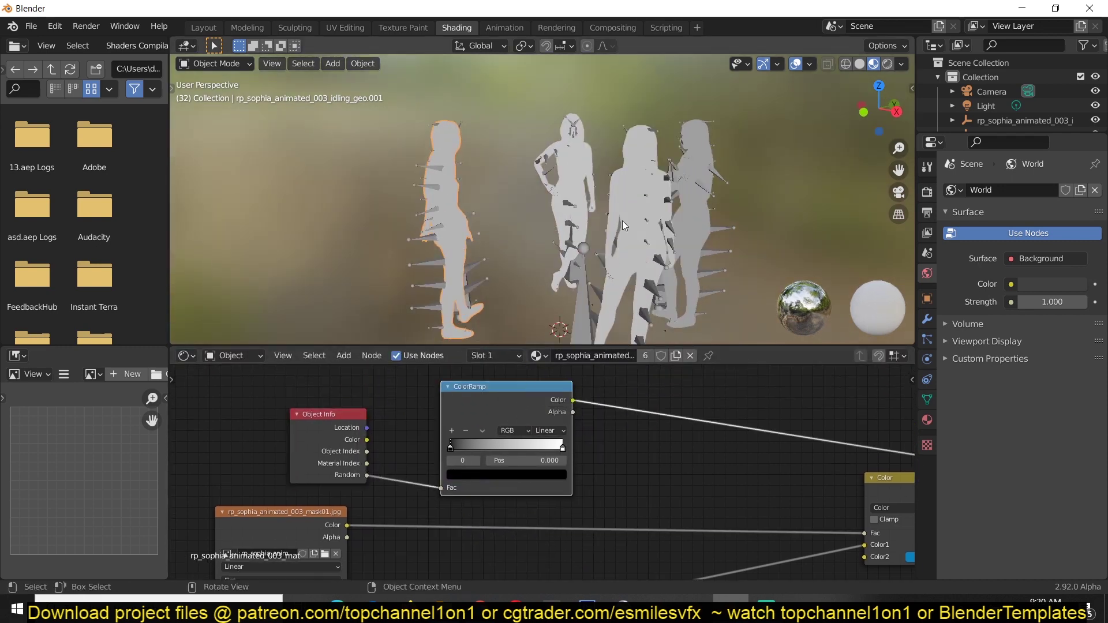
# Step: Add three colour stops to the ColorRamp and move the second stop to position 0.208
pyautogui.click(451, 431)
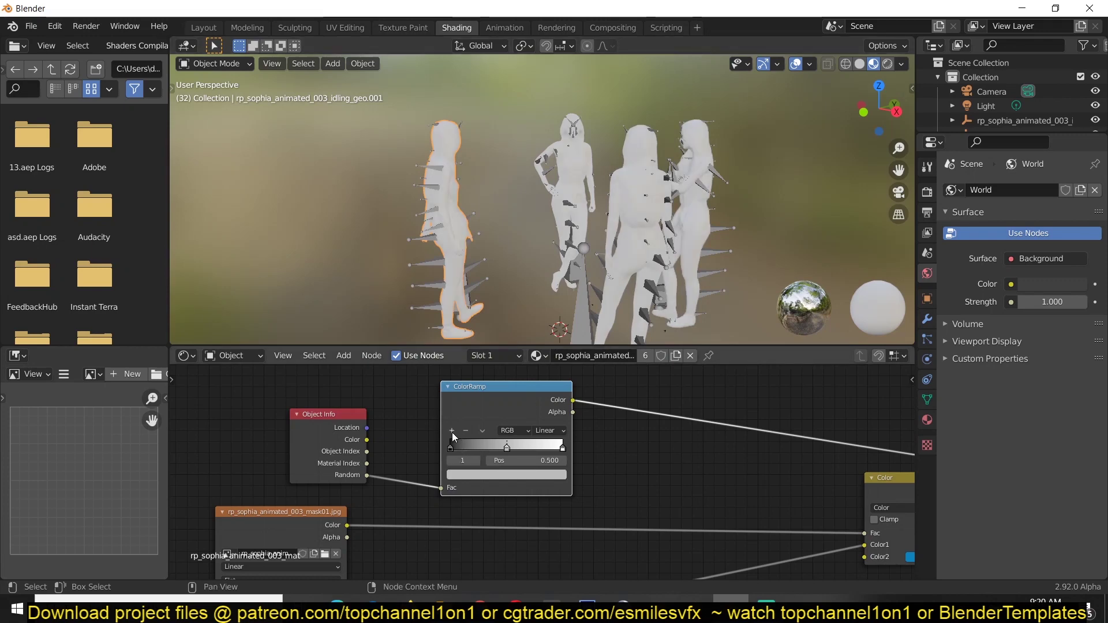
pyautogui.click(452, 431)
pyautogui.click(452, 431)
pyautogui.moveTo(506, 447)
pyautogui.mouseDown()
pyautogui.moveTo(530, 448)
pyautogui.moveTo(472, 448)
pyautogui.mouseUp()
# Step: Set the ColorRamp's first stop to a bright saturated blue
pyautogui.click(450, 448)
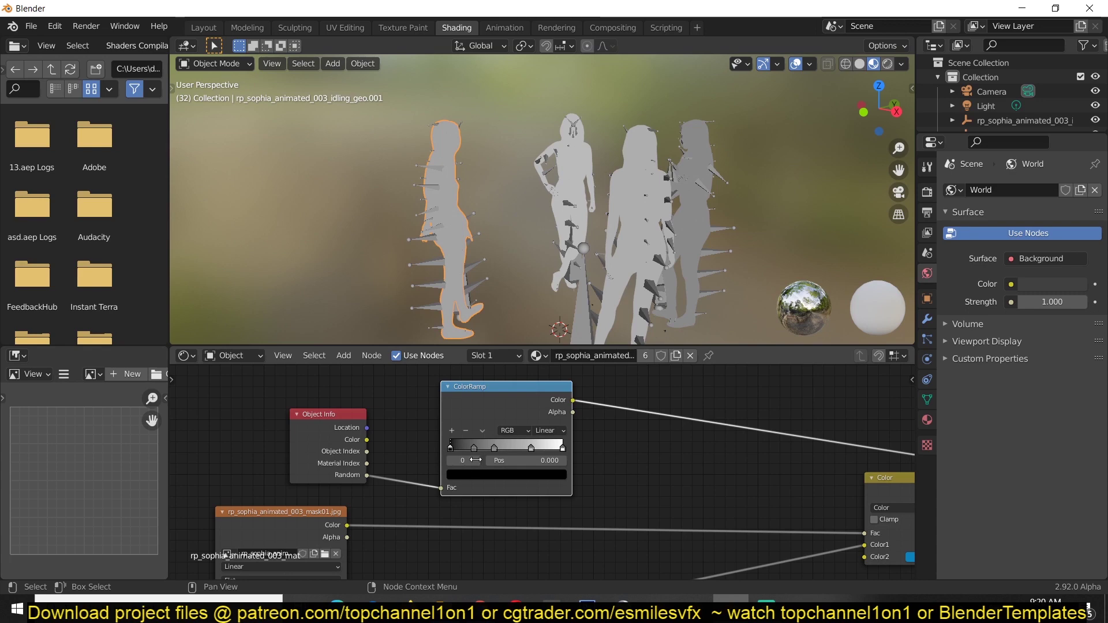
pyautogui.click(495, 474)
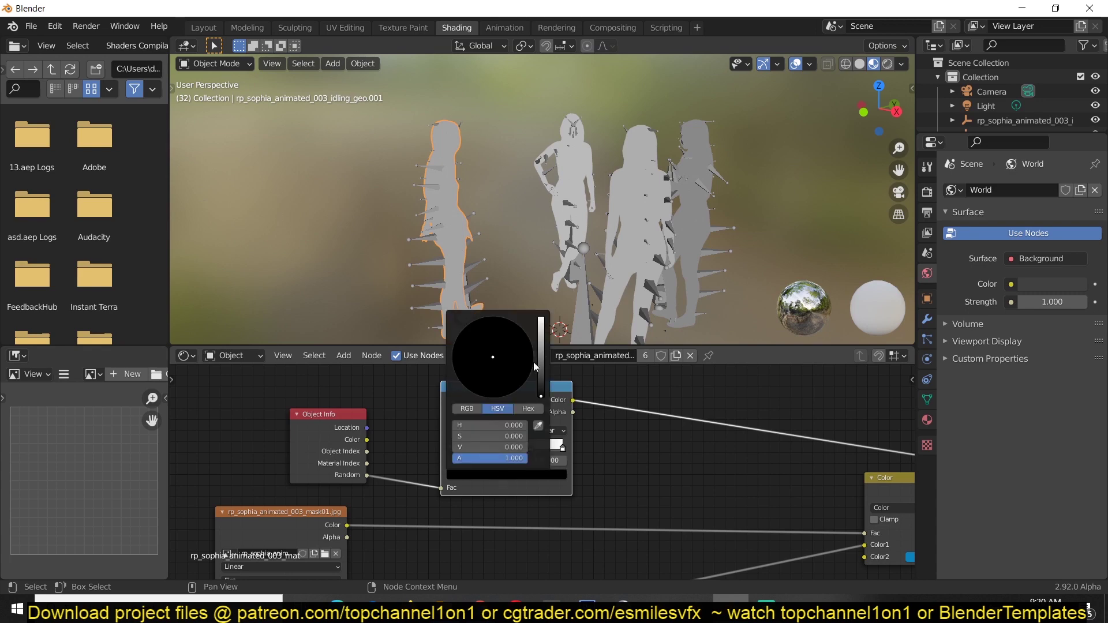
pyautogui.click(540, 319)
pyautogui.click(505, 340)
# Step: Set the ColorRamp's second stop to position 0.205 and give it a bright green colour
pyautogui.click(474, 448)
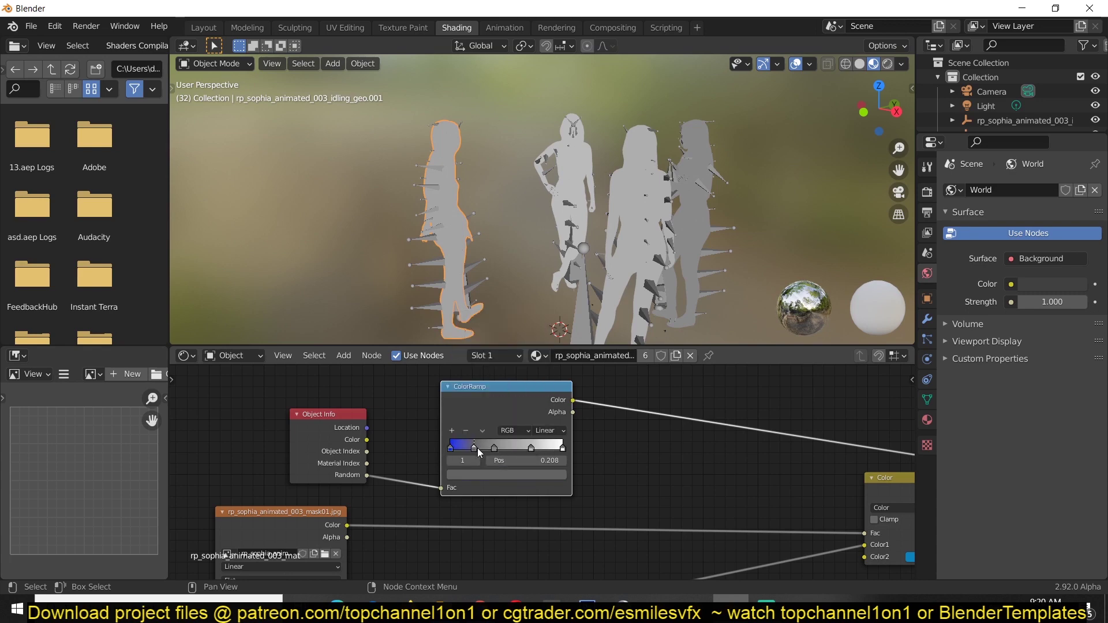
pyautogui.click(495, 475)
pyautogui.click(527, 333)
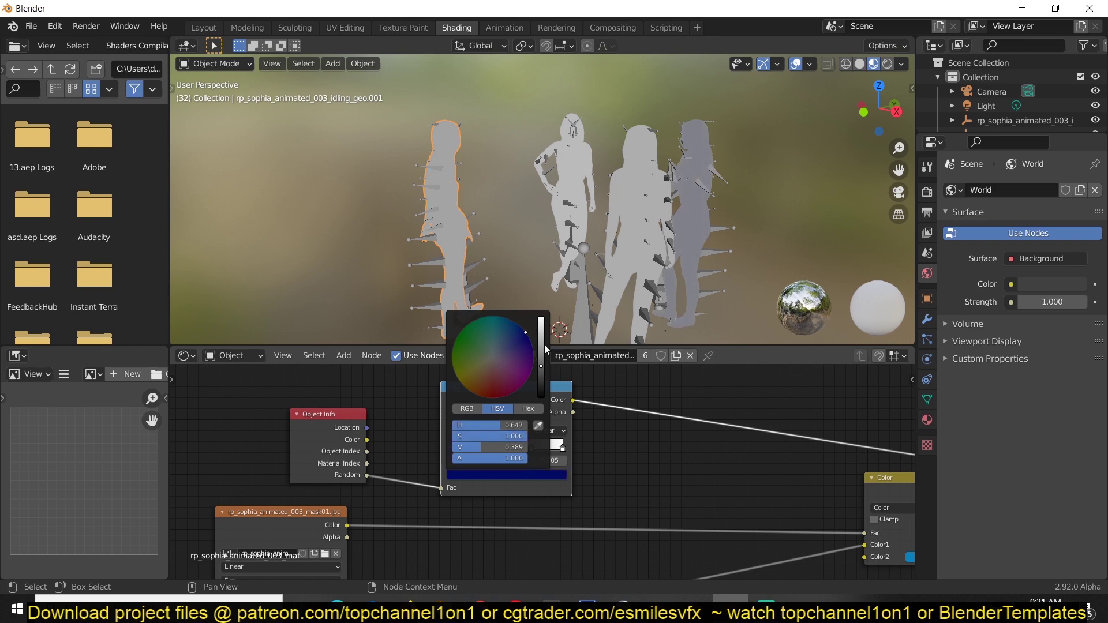
pyautogui.click(452, 350)
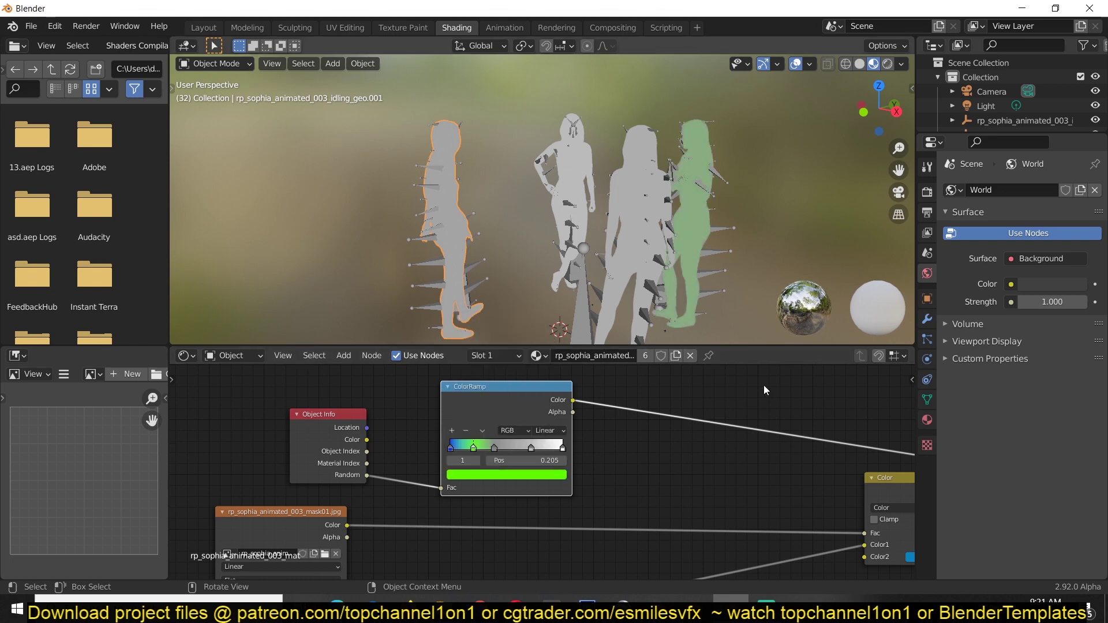
# Step: Set the ColorRamp's third stop, at position 0.391, to a dark red
pyautogui.click(530, 448)
pyautogui.click(494, 448)
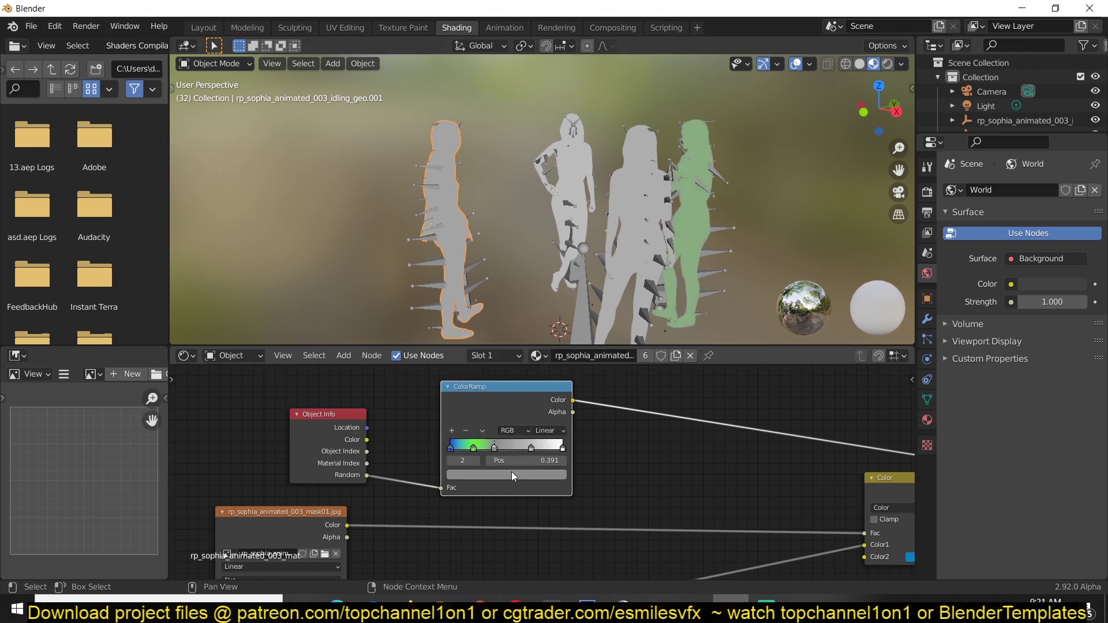
pyautogui.click(511, 474)
pyautogui.click(495, 398)
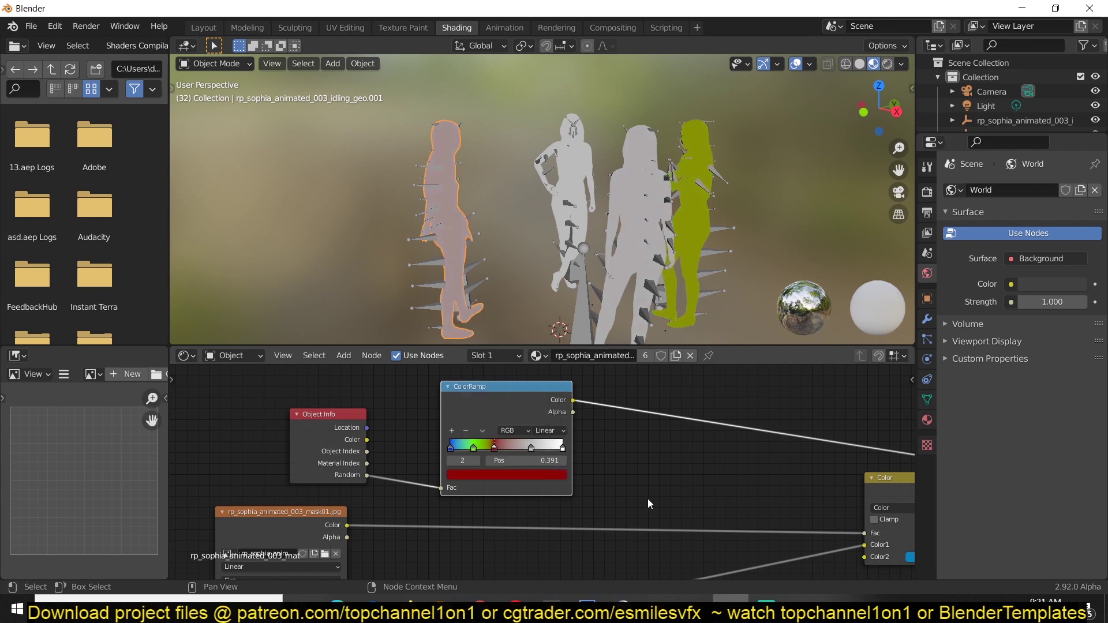
# Step: Set the ColorRamp's fourth stop to a saturated dark yellow
pyautogui.click(530, 448)
pyautogui.click(526, 468)
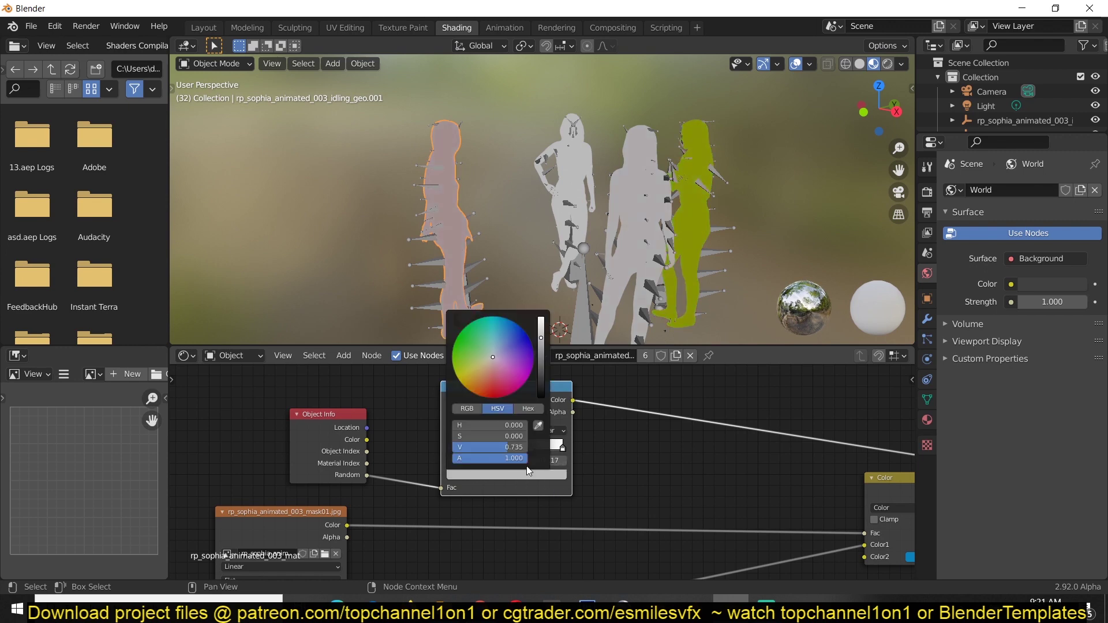
pyautogui.moveTo(522, 358); pyautogui.dragTo(470, 381)
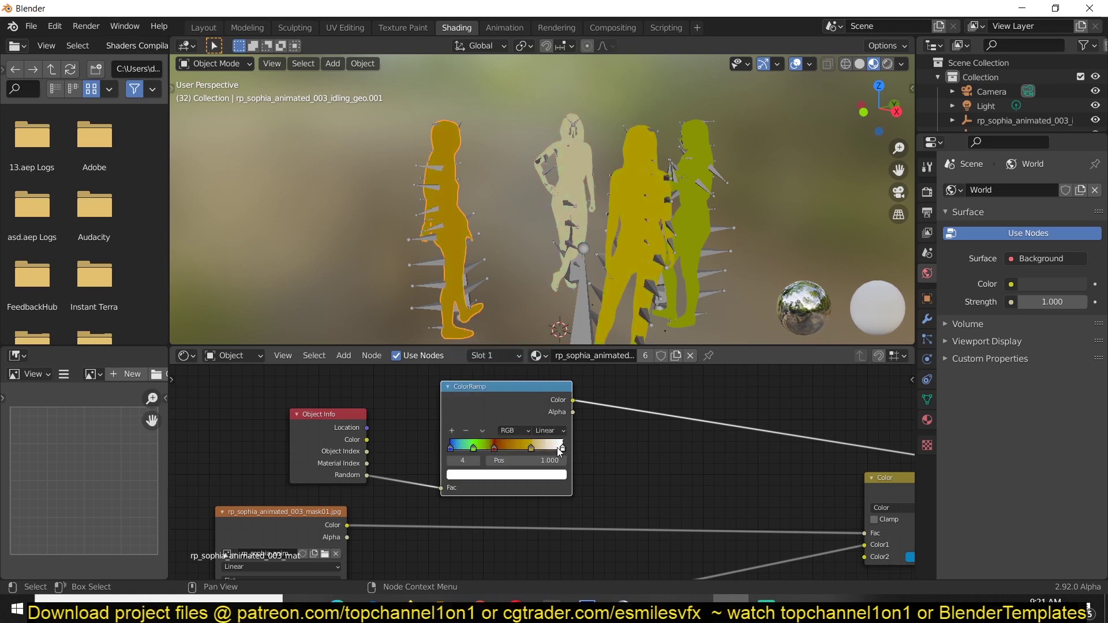
# Step: Set the ColorRamp interpolation to Constant and spread its bands by moving the red stop toward the yellow one and the green stop to 0.361
pyautogui.click(550, 470)
pyautogui.click(551, 432)
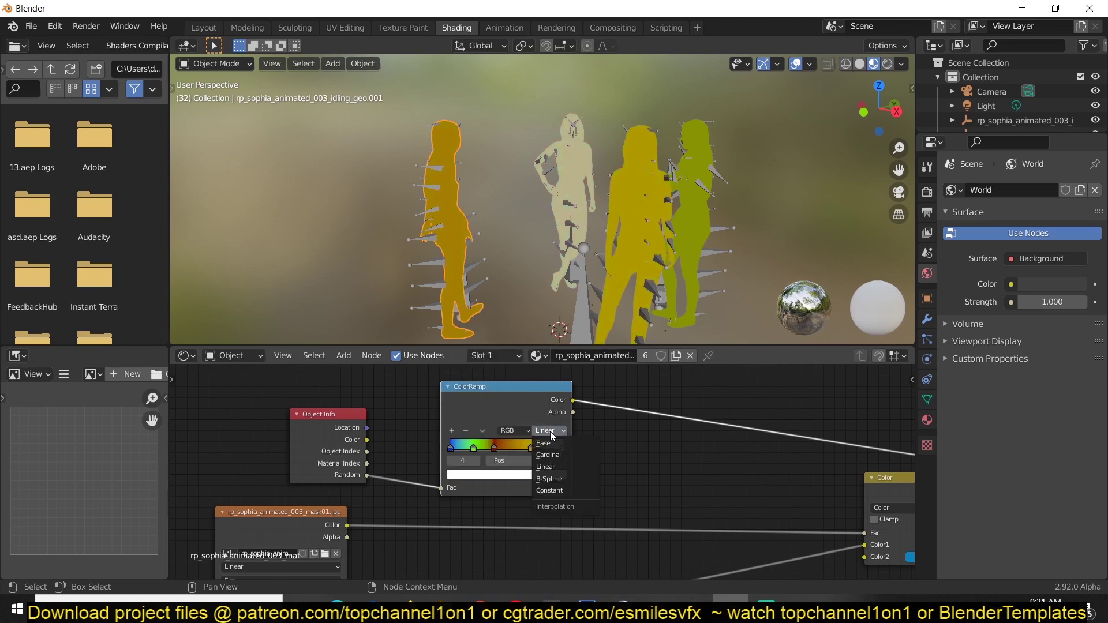
pyautogui.click(549, 490)
pyautogui.moveTo(495, 453)
pyautogui.mouseDown()
pyautogui.moveTo(517, 453)
pyautogui.moveTo(481, 449)
pyautogui.mouseUp()
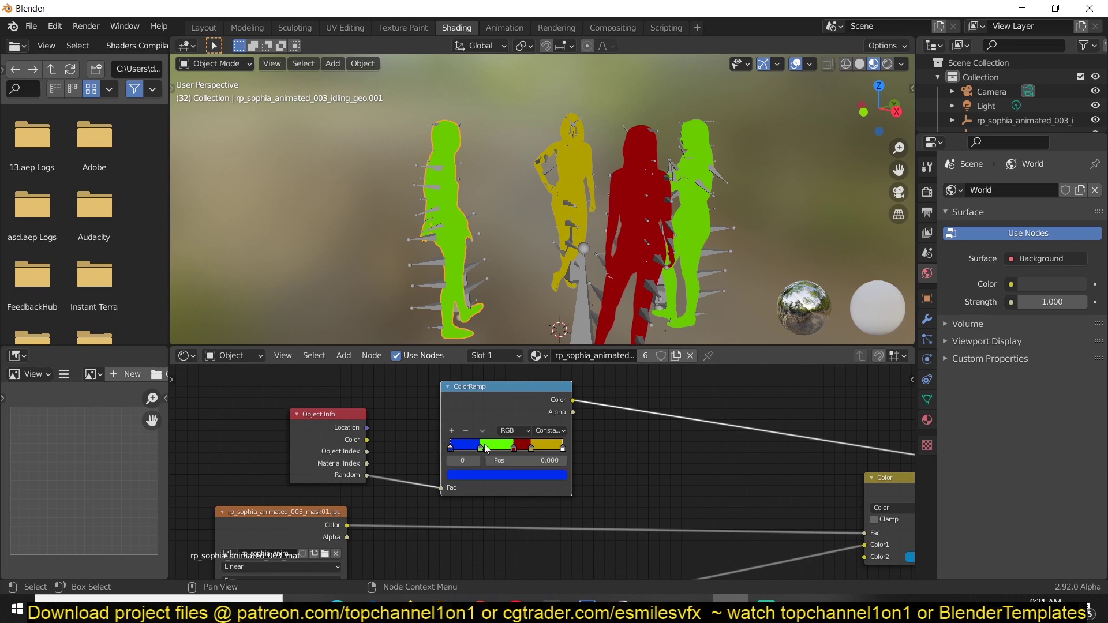
pyautogui.moveTo(489, 450)
pyautogui.mouseDown()
pyautogui.moveTo(500, 450)
pyautogui.moveTo(474, 450)
pyautogui.moveTo(495, 450)
pyautogui.mouseUp()
pyautogui.moveTo(571, 271); pyautogui.dragTo(607, 273, button='middle')
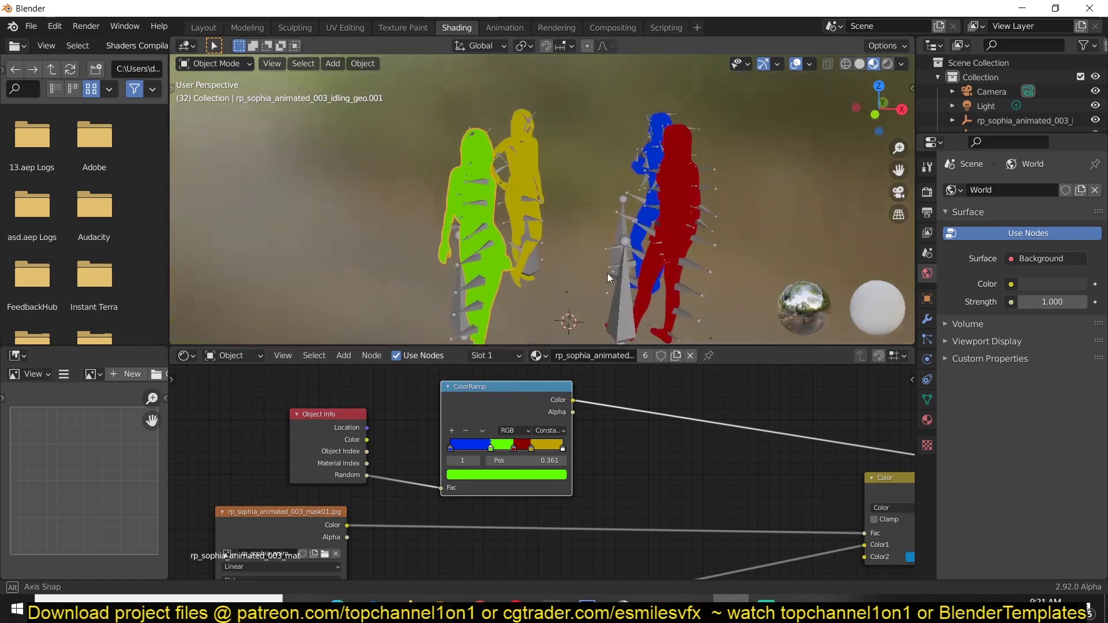
# Step: Preview the Color mix node on the characters and connect the ColorRamp's Color output to its Color2 input
pyautogui.scroll(-1, 619, 435)
pyautogui.moveTo(624, 436); pyautogui.dragTo(536, 427, button='middle')
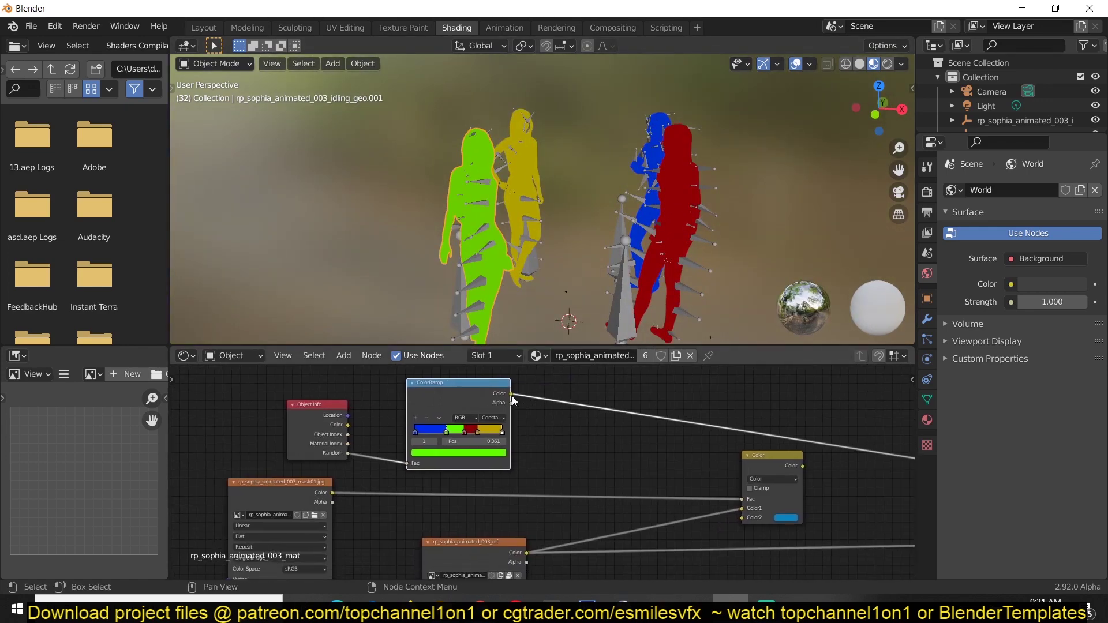
pyautogui.keyDown('ctrl'); pyautogui.keyDown('shift'); pyautogui.click(770, 463); pyautogui.keyUp('shift'); pyautogui.keyUp('ctrl')
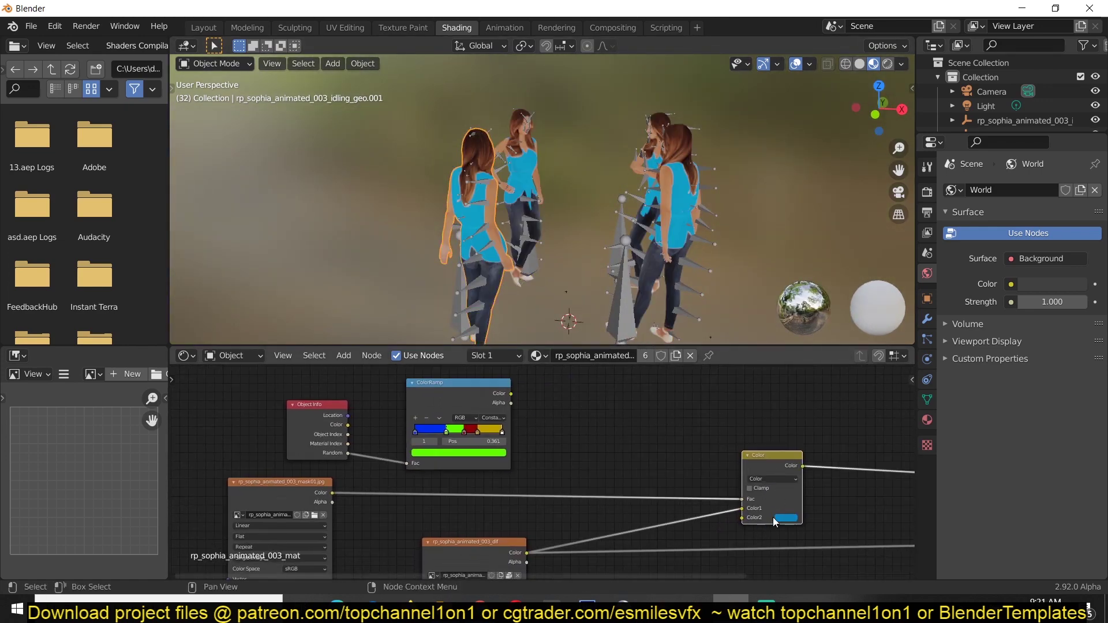
pyautogui.moveTo(506, 392); pyautogui.dragTo(749, 517)
pyautogui.moveTo(637, 241); pyautogui.dragTo(601, 263, button='middle')
pyautogui.scroll(-3, 660, 514)
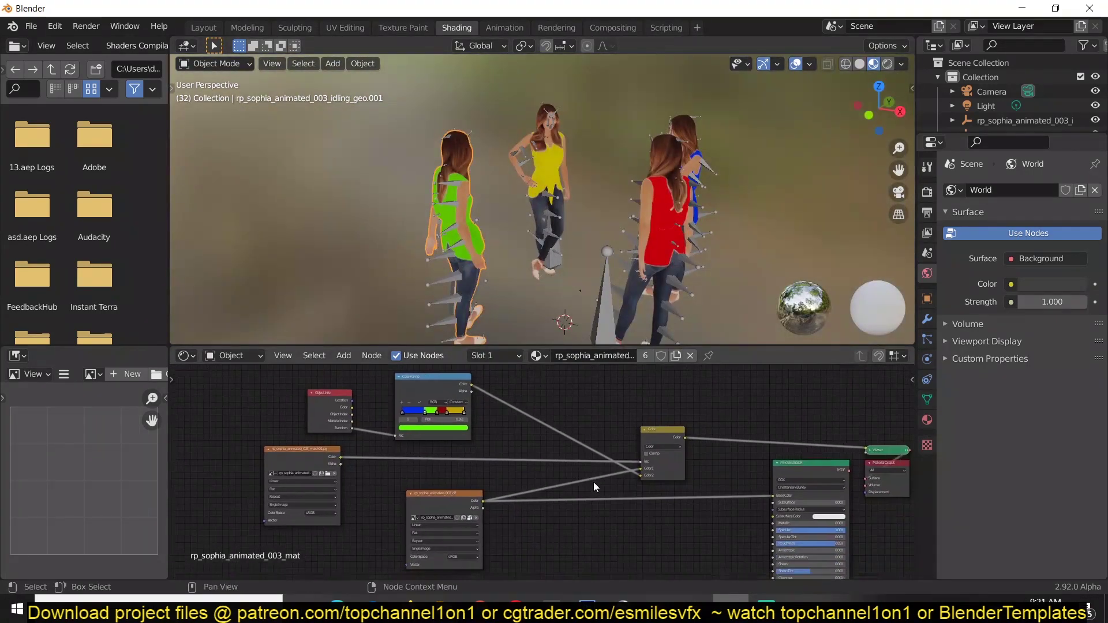
# Step: Connect the Color mix node's output to the Principled BSDF's Base Color and preview the Principled BSDF on the characters
pyautogui.scroll(2, 776, 435)
pyautogui.moveTo(776, 435); pyautogui.dragTo(601, 424, button='middle')
pyautogui.moveTo(610, 419)
pyautogui.mouseDown()
pyautogui.moveTo(697, 506)
pyautogui.moveTo(747, 506)
pyautogui.mouseUp()
pyautogui.keyDown('ctrl'); pyautogui.keyDown('shift'); pyautogui.click(798, 469); pyautogui.keyUp('shift'); pyautogui.keyUp('ctrl')
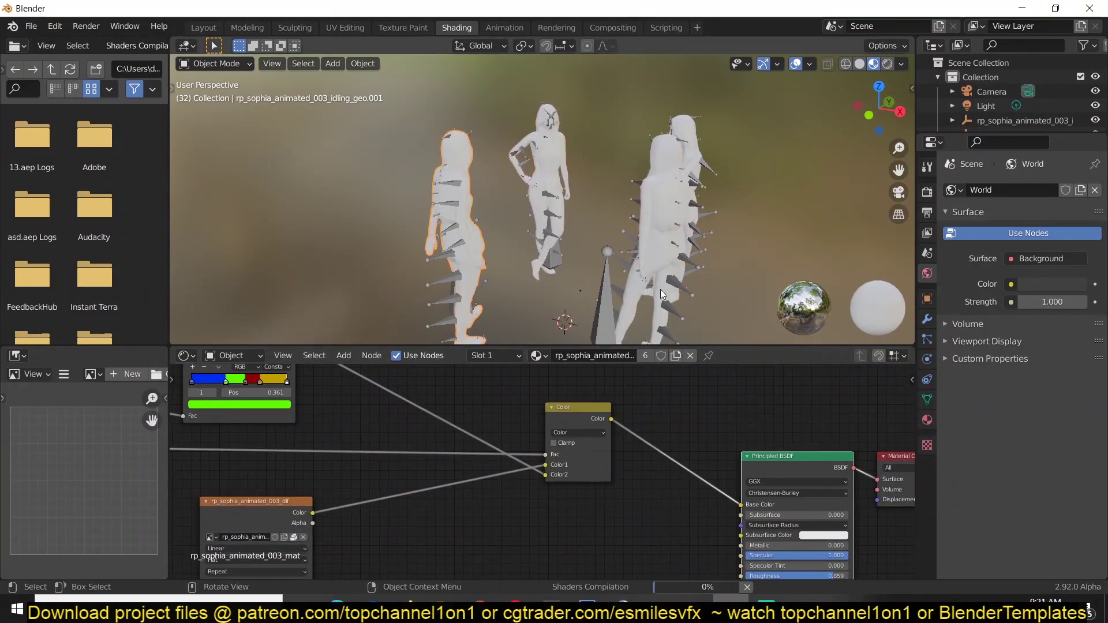
pyautogui.moveTo(670, 289); pyautogui.dragTo(738, 269, button='middle')
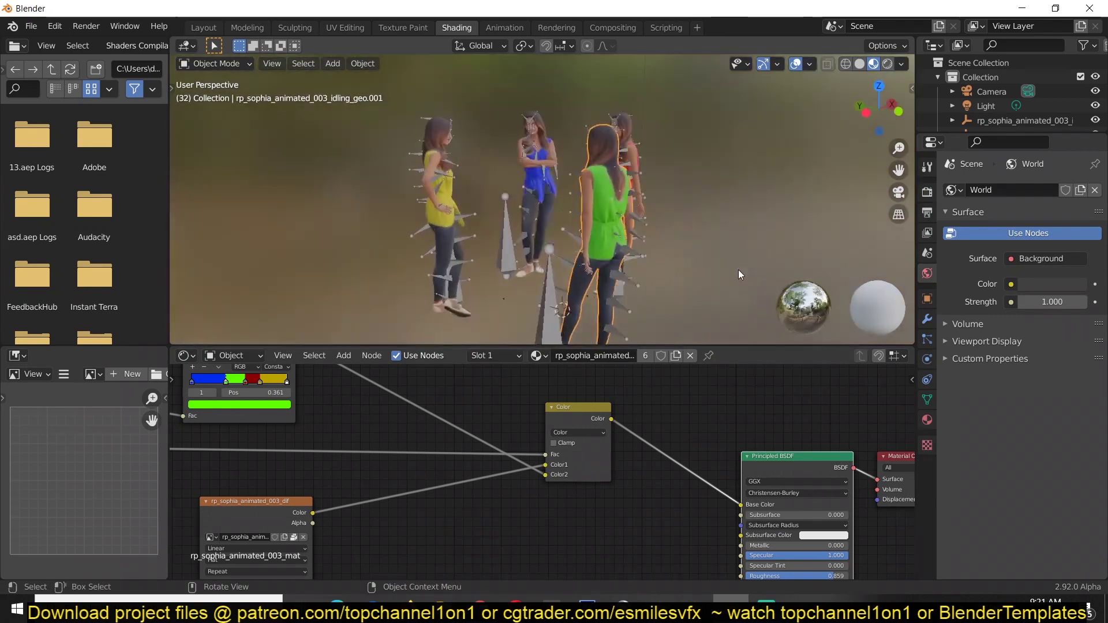
pyautogui.scroll(5, 738, 269)
# Step: Try the Screen and Overlay blending modes on the mix node and return it to Color
pyautogui.click(584, 432)
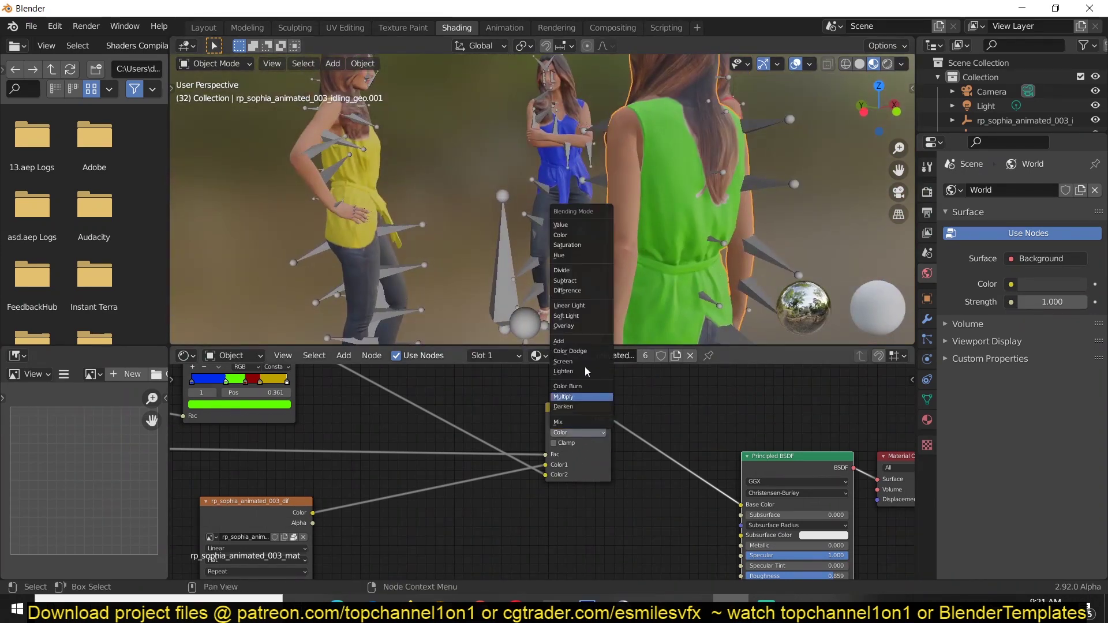
pyautogui.click(586, 367)
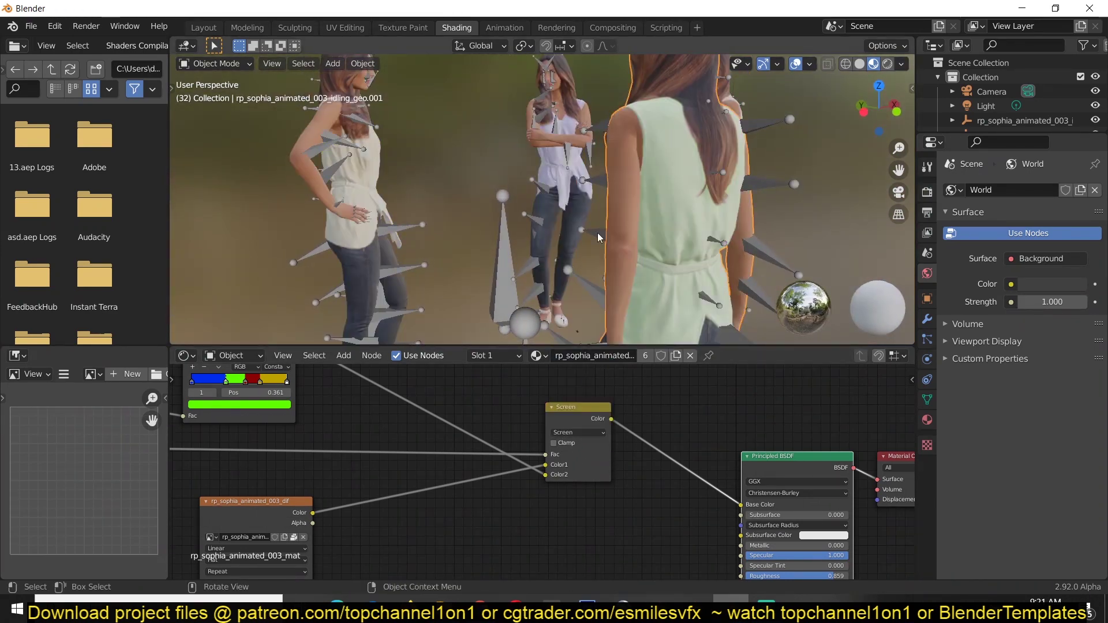
pyautogui.click(594, 432)
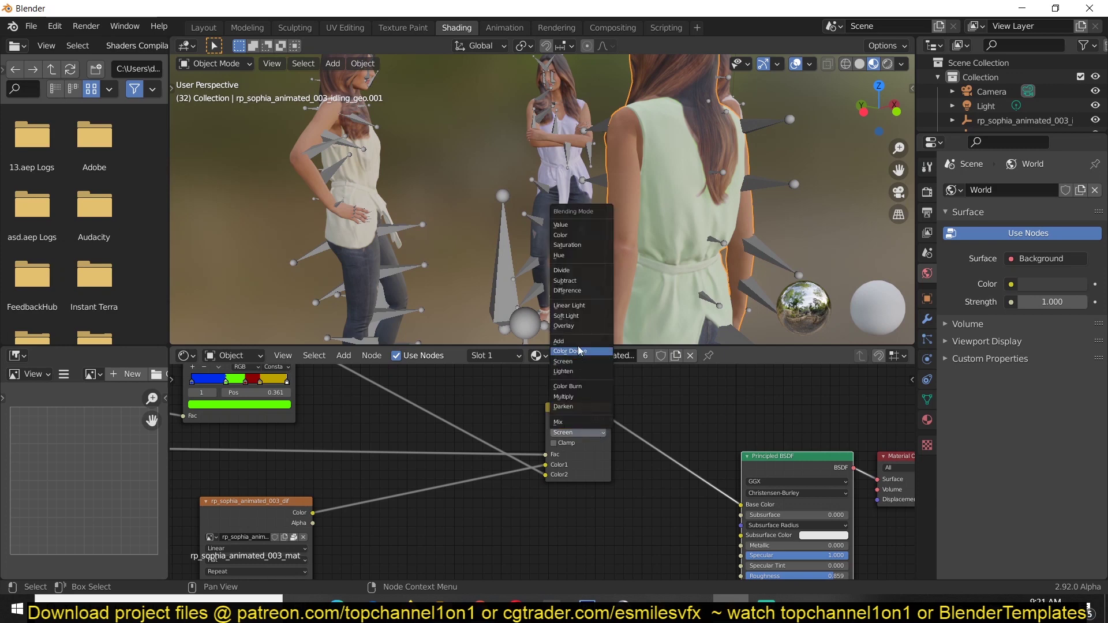
pyautogui.click(576, 327)
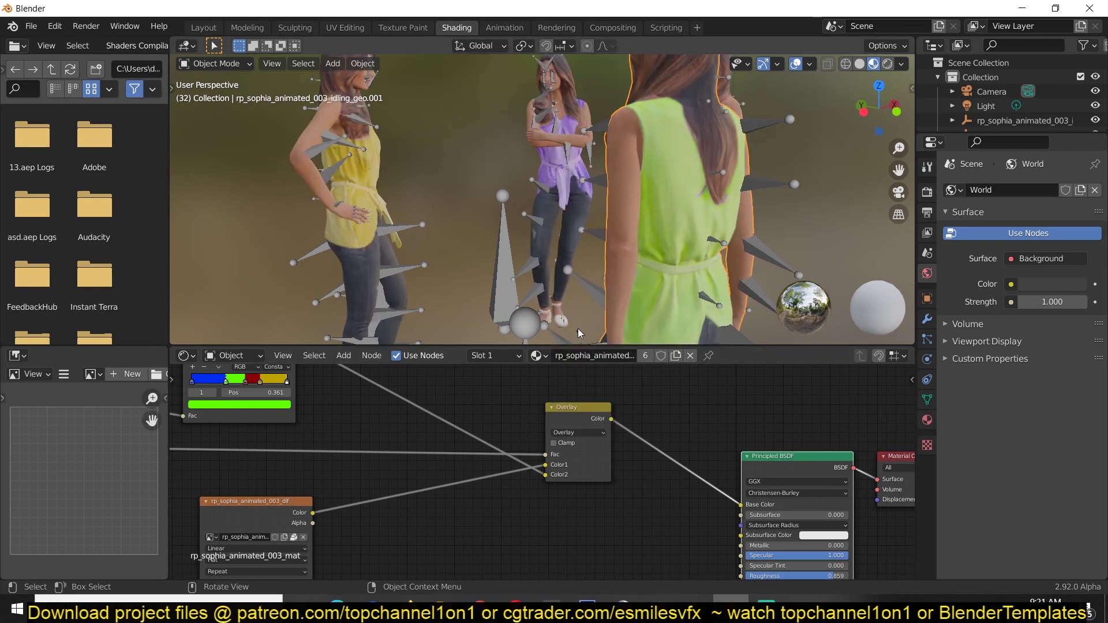
pyautogui.moveTo(577, 328); pyautogui.dragTo(483, 301, button='middle')
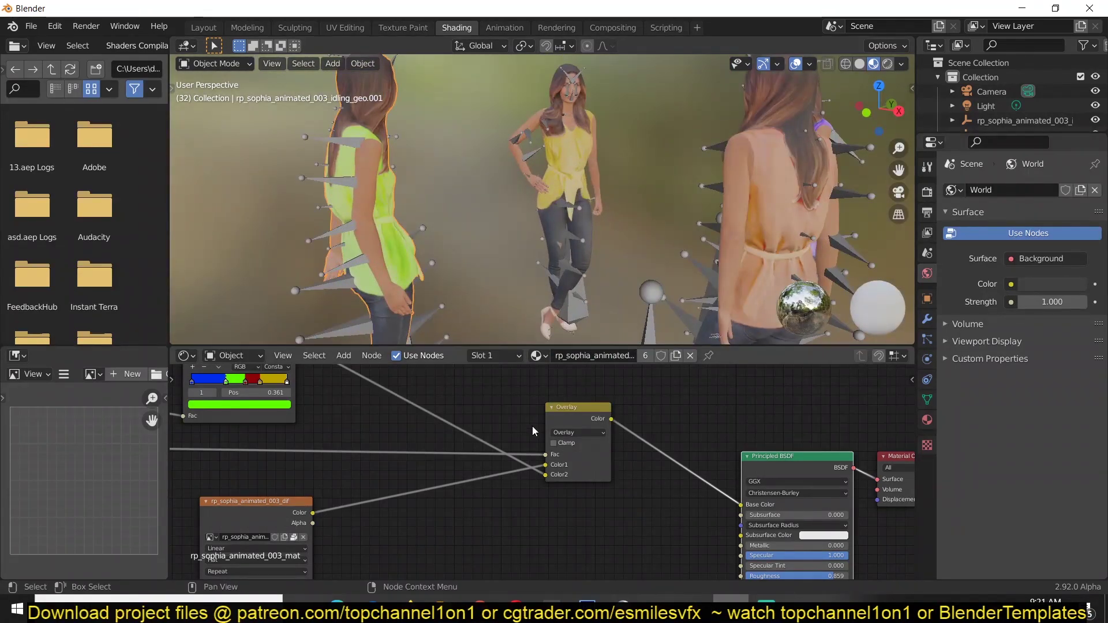
pyautogui.click(577, 432)
pyautogui.click(572, 237)
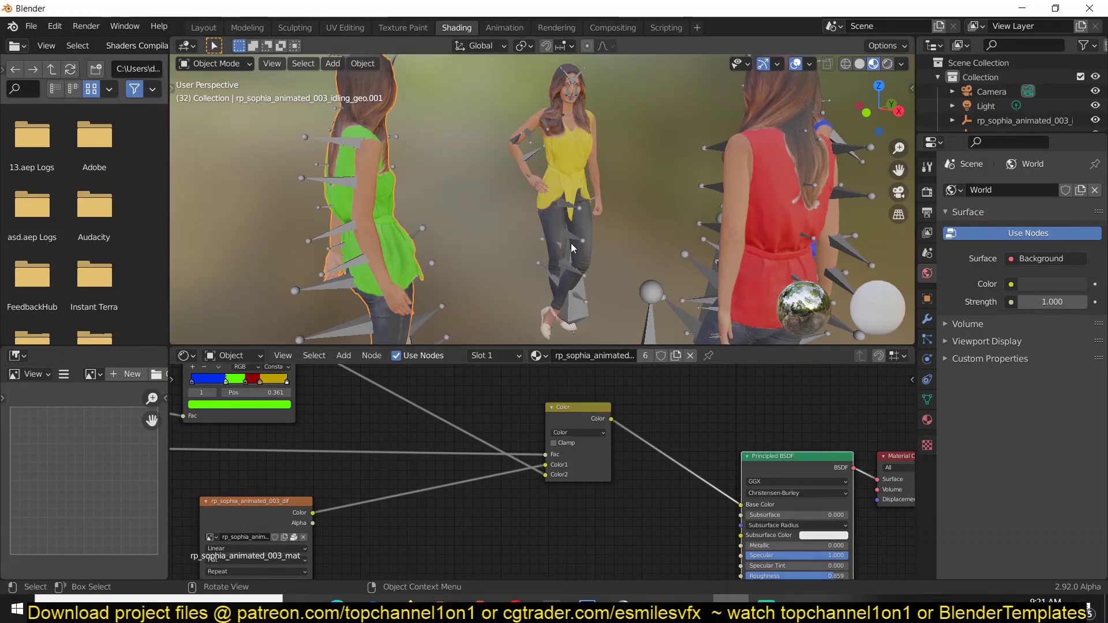
# Step: Hide the viewport overlays and play the animation to check the coloured characters from several angles
pyautogui.moveTo(604, 265); pyautogui.dragTo(636, 452, button='middle')
pyautogui.scroll(-2, 635, 452)
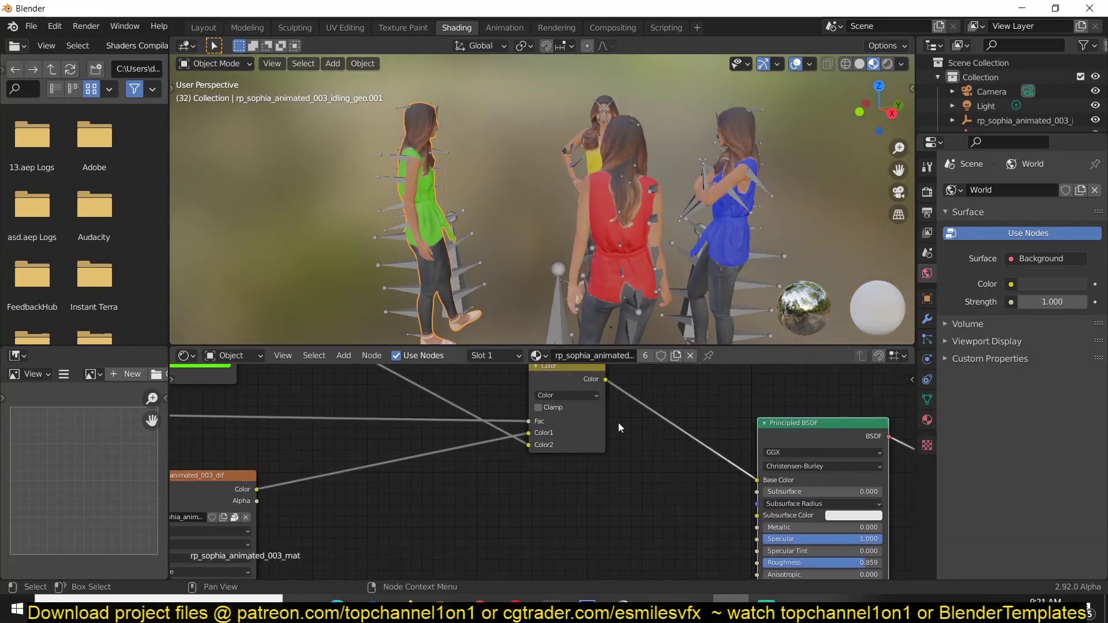
pyautogui.scroll(-3, 563, 189)
pyautogui.moveTo(563, 188); pyautogui.dragTo(804, 257, button='middle')
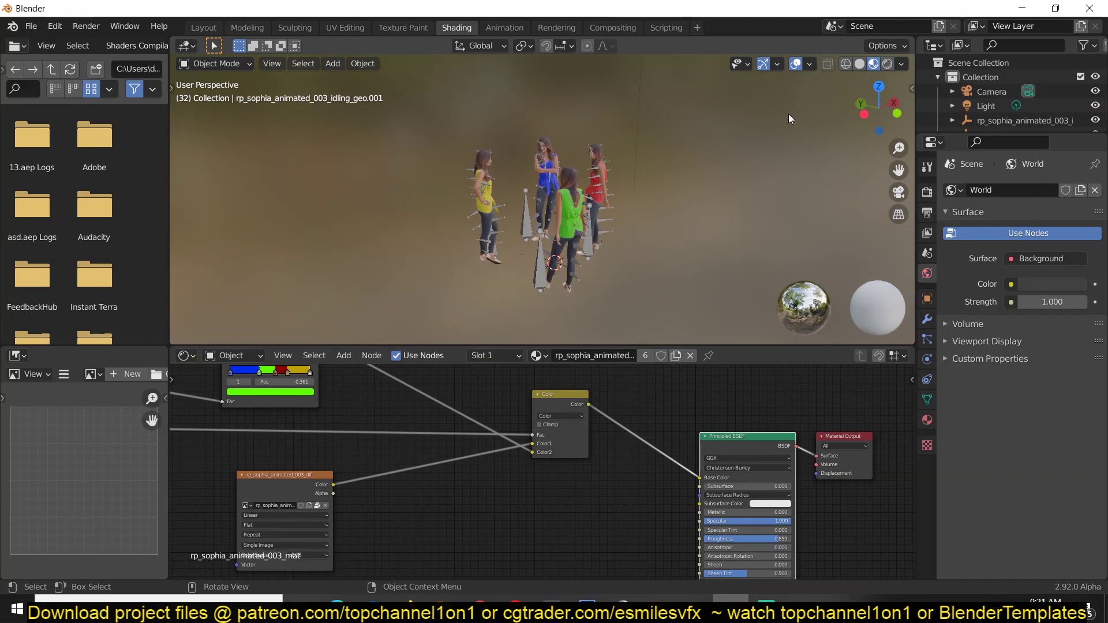
pyautogui.click(794, 63)
pyautogui.press('space')
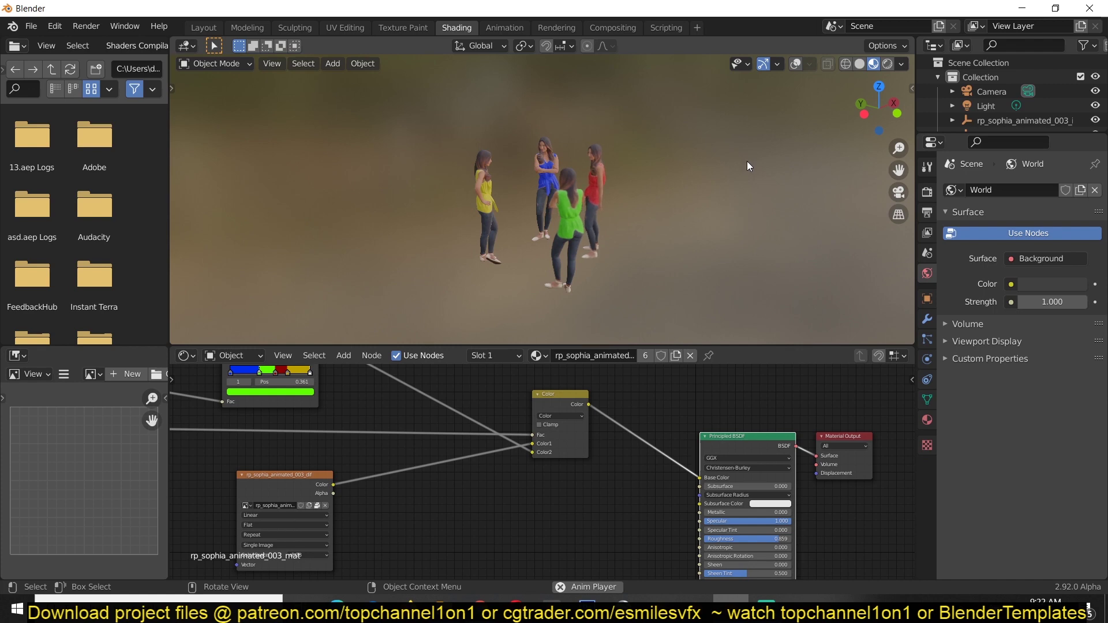
pyautogui.press('space')
pyautogui.scroll(3, 632, 314)
pyautogui.moveTo(633, 313); pyautogui.dragTo(496, 262, button='middle')
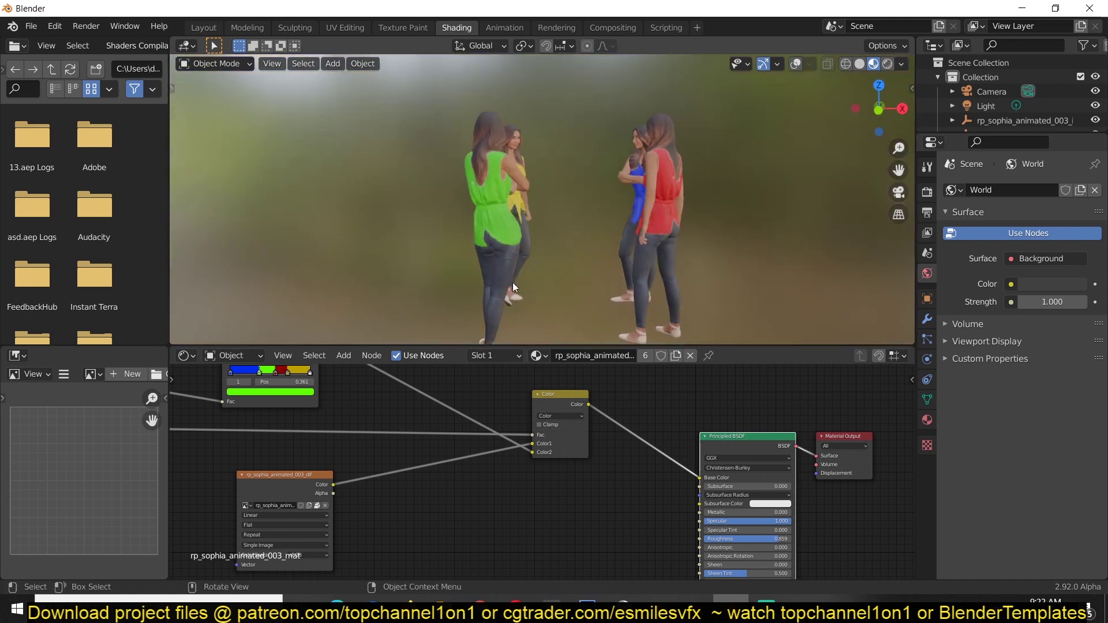
pyautogui.scroll(-3, 512, 282)
pyautogui.moveTo(524, 306); pyautogui.dragTo(546, 297, button='middle')
pyautogui.scroll(-2, 565, 418)
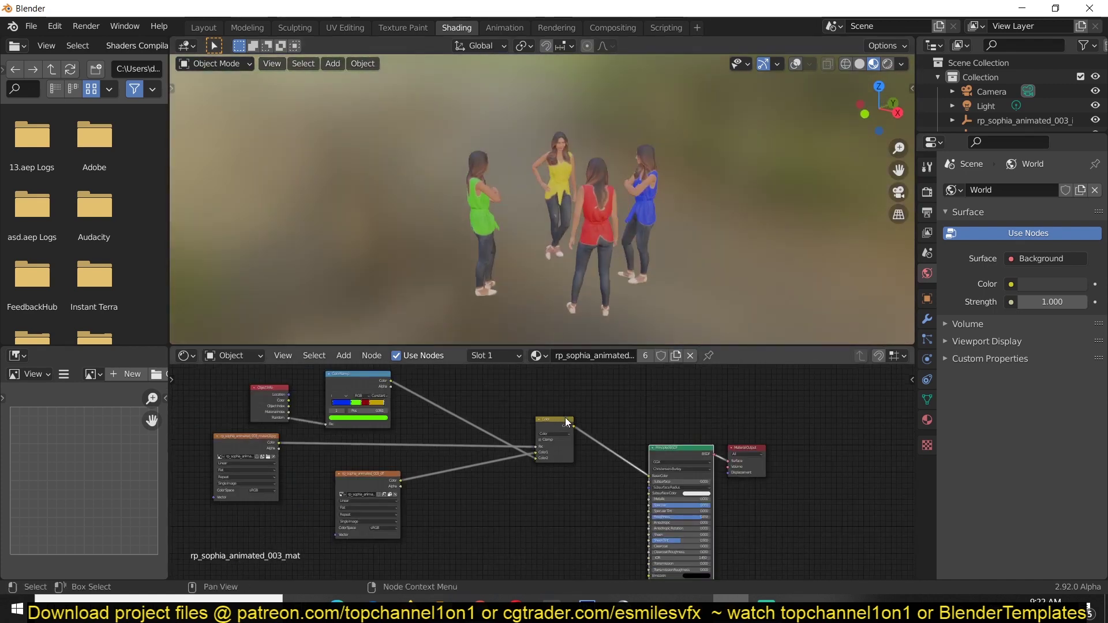
# Step: Lower the mask01 texture node and shift the Object Info and ColorRamp nodes above it
pyautogui.scroll(-3, 565, 418)
pyautogui.scroll(3, 548, 451)
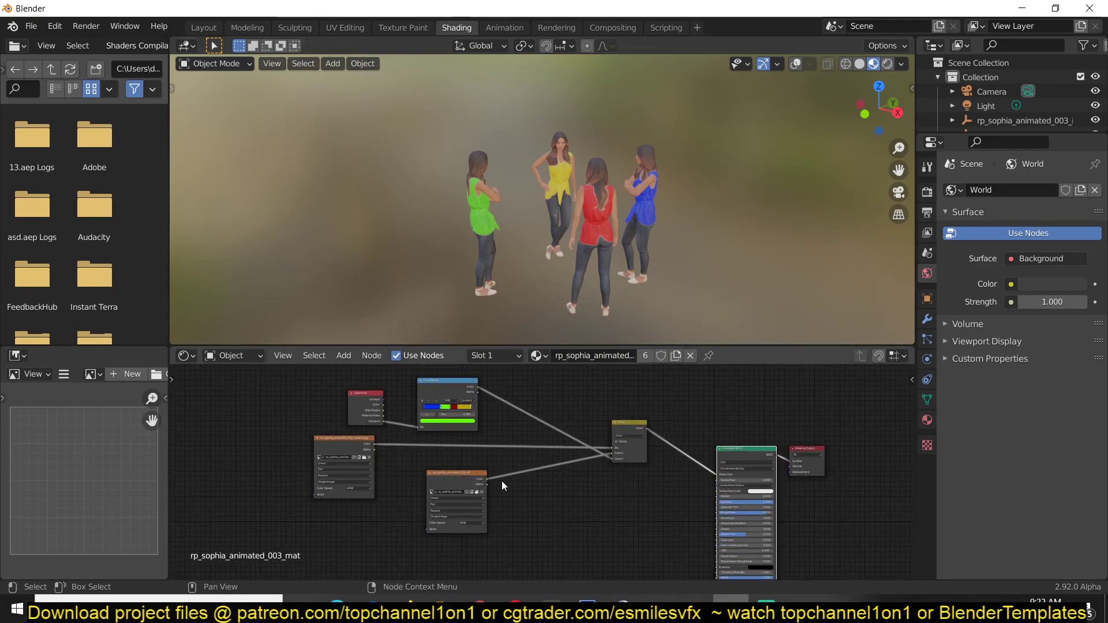
pyautogui.moveTo(500, 480); pyautogui.dragTo(584, 449, button='middle')
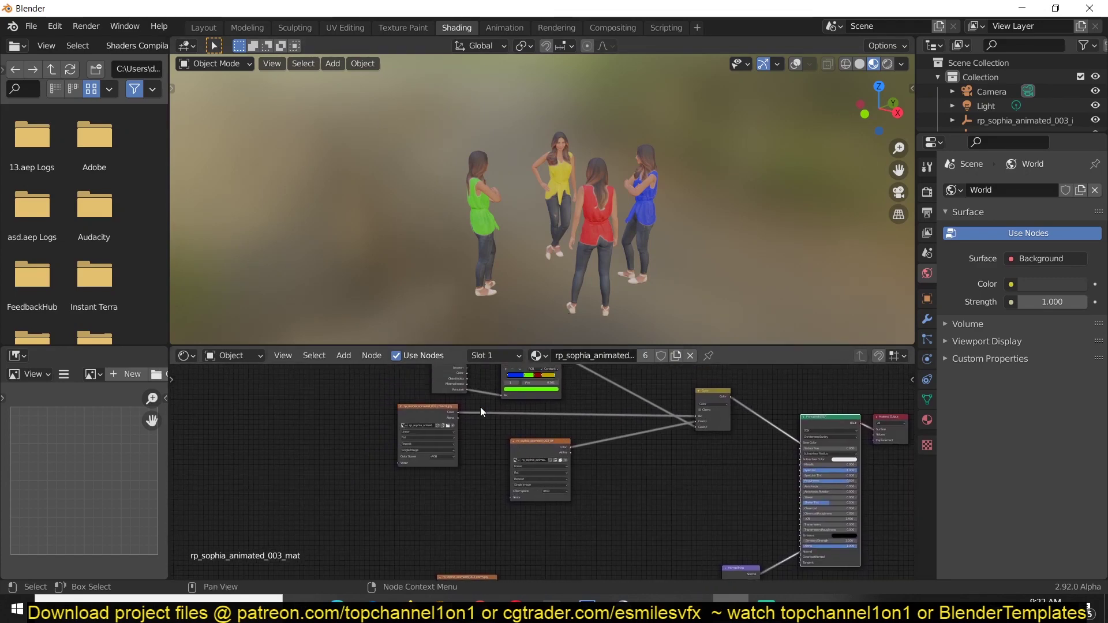
pyautogui.press('g')
pyautogui.click(439, 431)
pyautogui.moveTo(439, 431); pyautogui.dragTo(461, 475, button='middle')
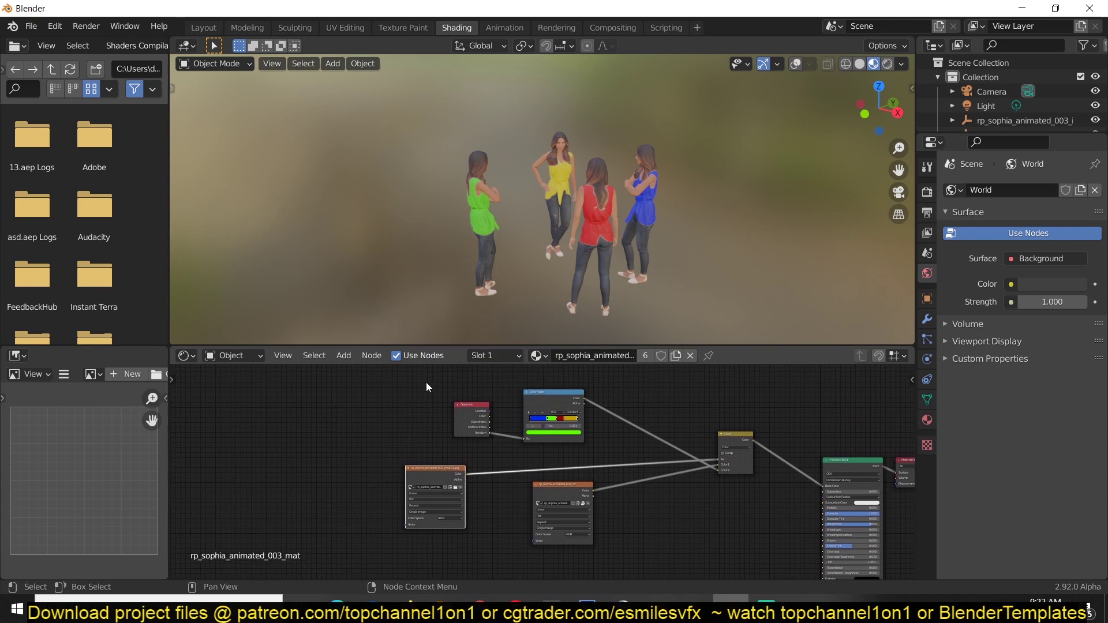
pyautogui.click(554, 396)
pyautogui.moveTo(555, 396); pyautogui.dragTo(500, 390)
# Step: Preview the ColorRamp and the Color mix node on the characters, and reposition the mix and diffuse texture nodes slightly
pyautogui.keyDown('ctrl'); pyautogui.keyDown('shift'); pyautogui.click(501, 392); pyautogui.keyUp('shift'); pyautogui.keyUp('ctrl')
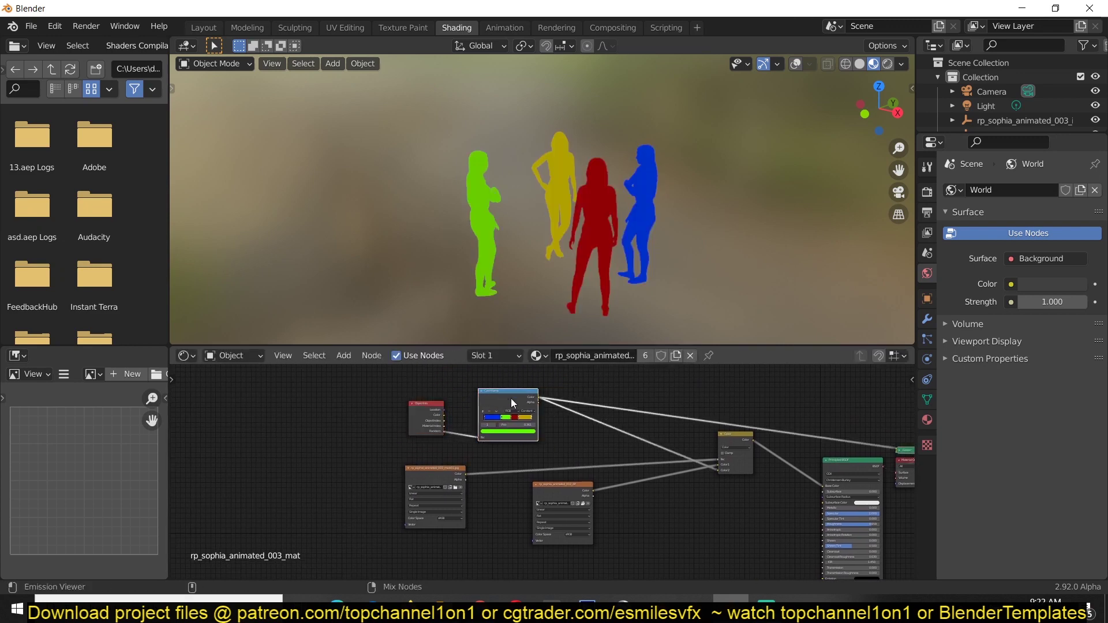
pyautogui.keyDown('ctrl'); pyautogui.keyDown('shift'); pyautogui.click(742, 440); pyautogui.keyUp('shift'); pyautogui.keyUp('ctrl')
pyautogui.moveTo(735, 438); pyautogui.dragTo(726, 421)
pyautogui.moveTo(573, 502); pyautogui.dragTo(587, 481, button='middle')
pyautogui.moveTo(588, 472); pyautogui.dragTo(572, 468)
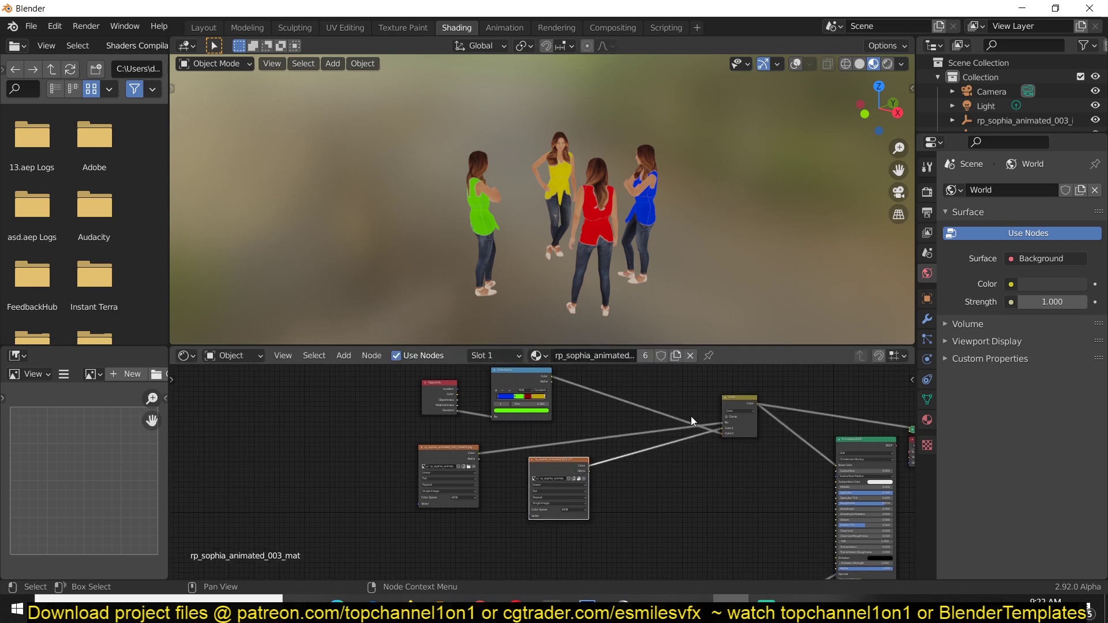
# Step: Duplicate the Color mix node and place the copy below the original
pyautogui.click(728, 408)
pyautogui.hotkey('shift', 'd')
pyautogui.click(733, 478)
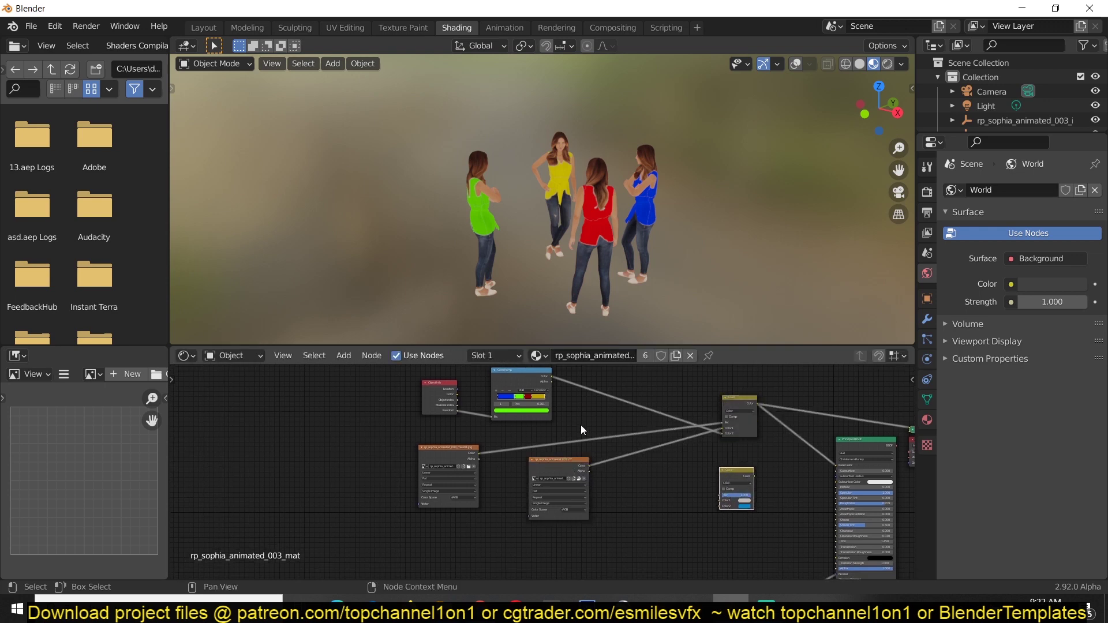
# Step: Duplicate the Object Info and ColorRamp nodes, place the copies below the texture nodes, and preview the copied ColorRamp on the characters
pyautogui.moveTo(509, 436); pyautogui.dragTo(480, 450, button='middle')
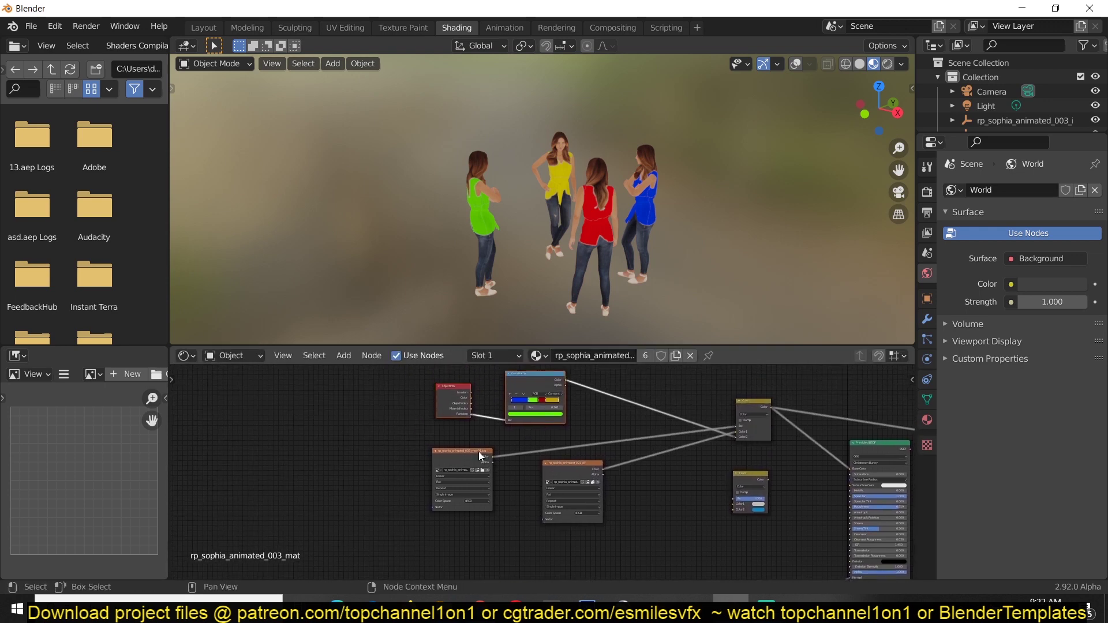
pyautogui.click(454, 393)
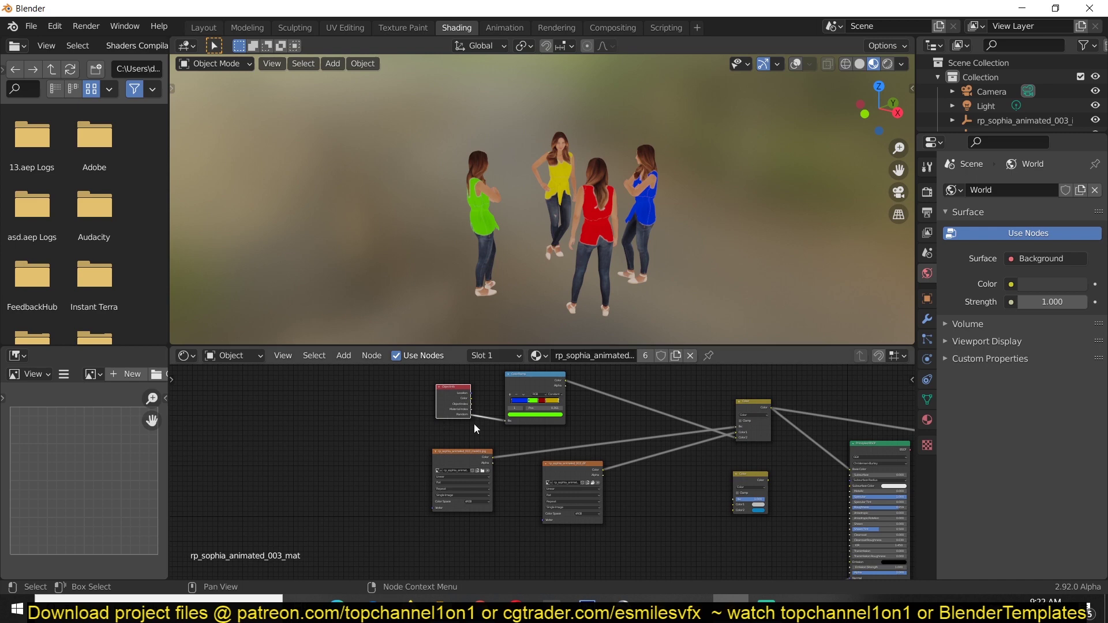
pyautogui.click(534, 387)
pyautogui.moveTo(527, 375); pyautogui.dragTo(534, 352, button='middle')
pyautogui.hotkey('shift', 'd')
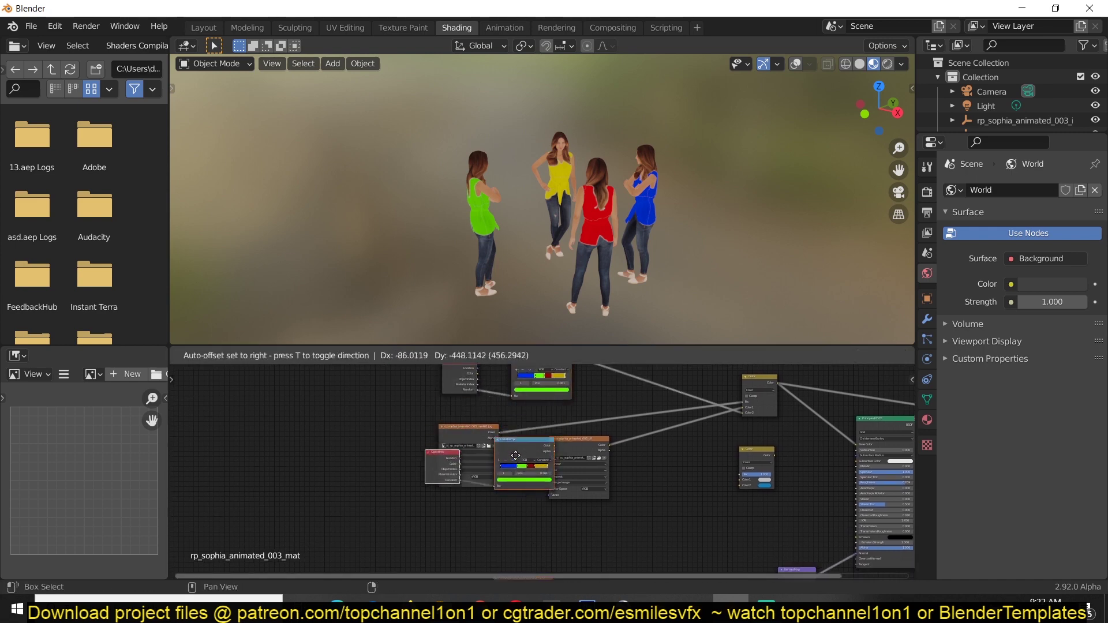
pyautogui.click(527, 521)
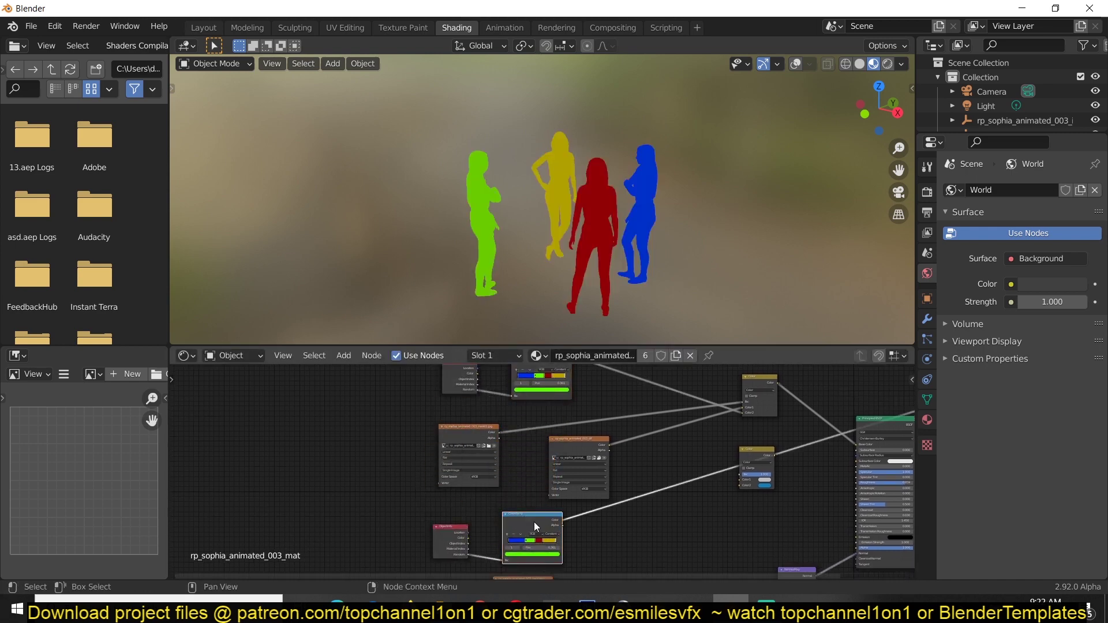
# Step: Rearrange the copied ColorRamp's stops into a red, green, red, blue and yellow sequence
pyautogui.moveTo(571, 503); pyautogui.dragTo(587, 462, button='middle')
pyautogui.scroll(2, 562, 488)
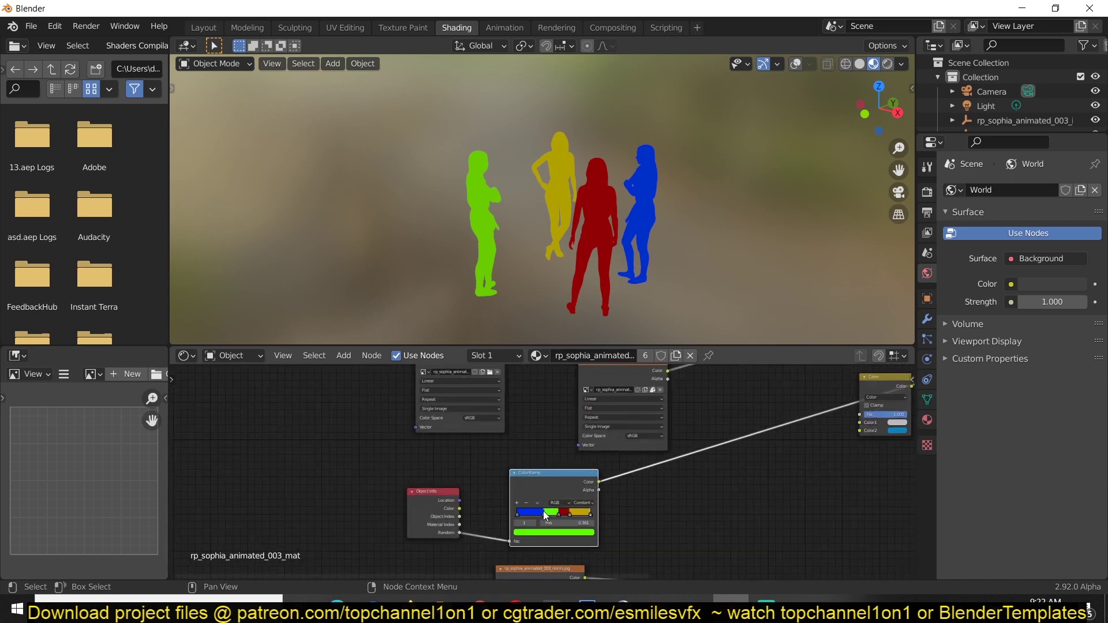
pyautogui.moveTo(542, 512); pyautogui.dragTo(527, 514)
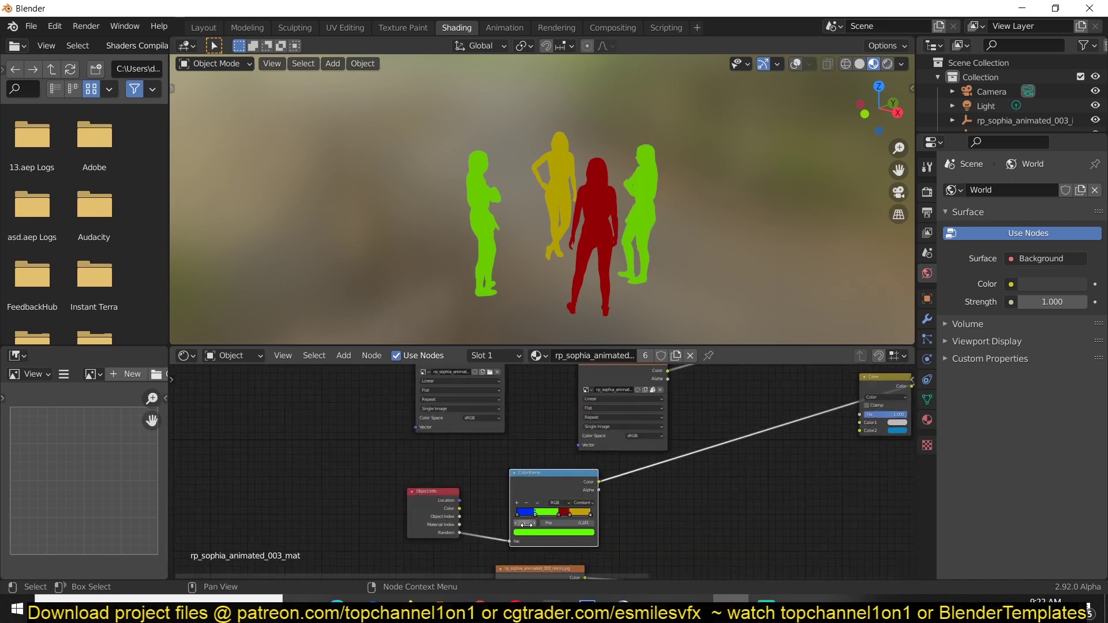
pyautogui.click(534, 535)
pyautogui.moveTo(552, 448); pyautogui.dragTo(530, 514)
pyautogui.hotkey('ctrl', 'z')
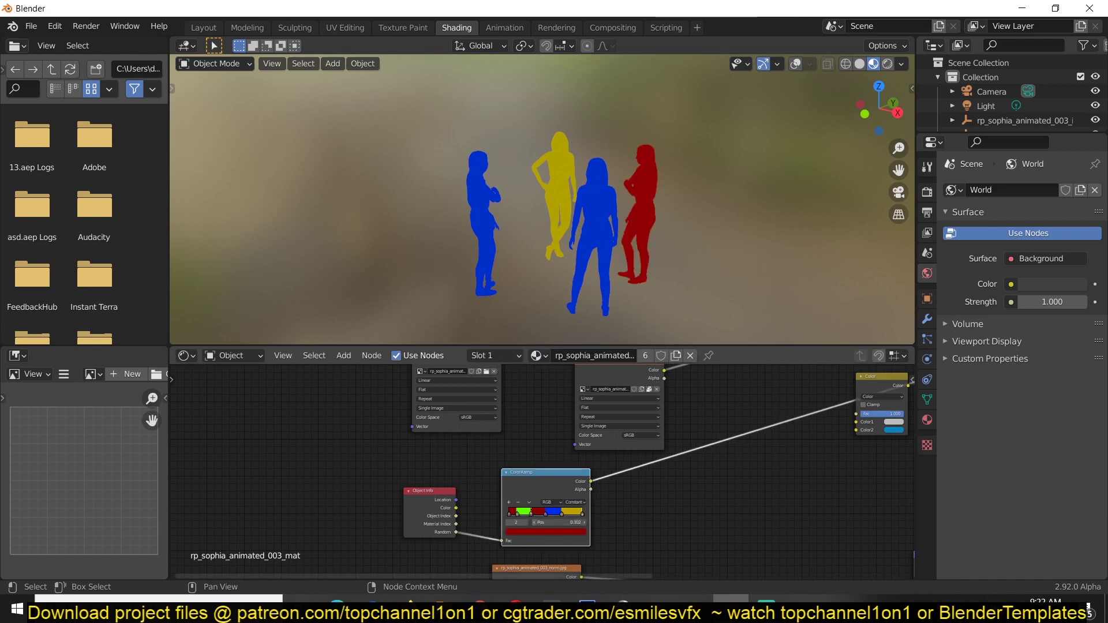
# Step: Recolour the middle red stop of the copied ColorRamp to magenta
pyautogui.click(548, 528)
pyautogui.click(556, 462)
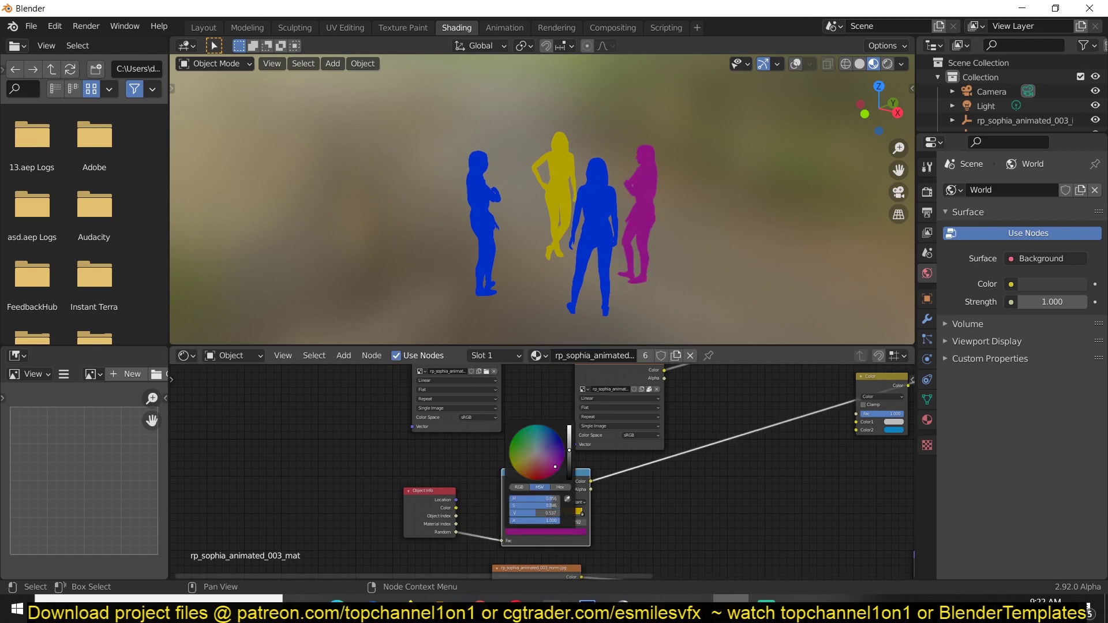
pyautogui.scroll(-1, 725, 496)
pyautogui.scroll(1, 725, 496)
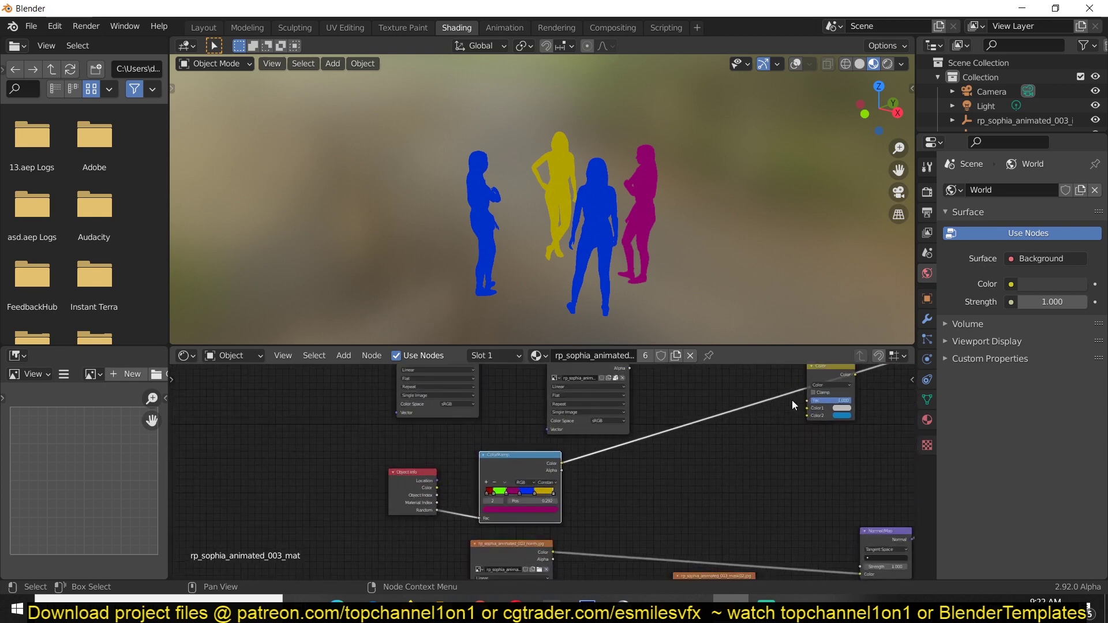
# Step: Lower the duplicated Color mix node, connect the copied ColorRamp's Color to its Color2 input, and preview the mix
pyautogui.moveTo(831, 382); pyautogui.dragTo(808, 430)
pyautogui.moveTo(563, 463); pyautogui.dragTo(788, 475)
pyautogui.keyDown('ctrl'); pyautogui.keyDown('shift'); pyautogui.click(800, 432); pyautogui.keyUp('shift'); pyautogui.keyUp('ctrl')
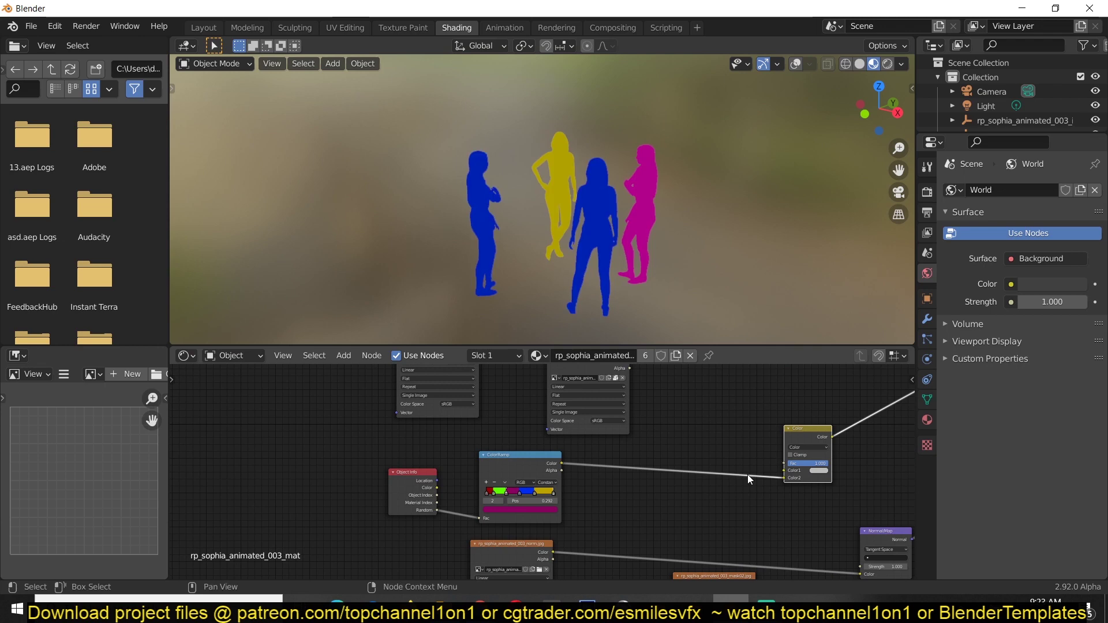
# Step: Preview the mask02 trouser mask texture and connect its Color to the Fac input of the lower Color mix node
pyautogui.scroll(-1, 747, 474)
pyautogui.moveTo(733, 475); pyautogui.dragTo(711, 439, button='middle')
pyautogui.scroll(-1, 591, 537)
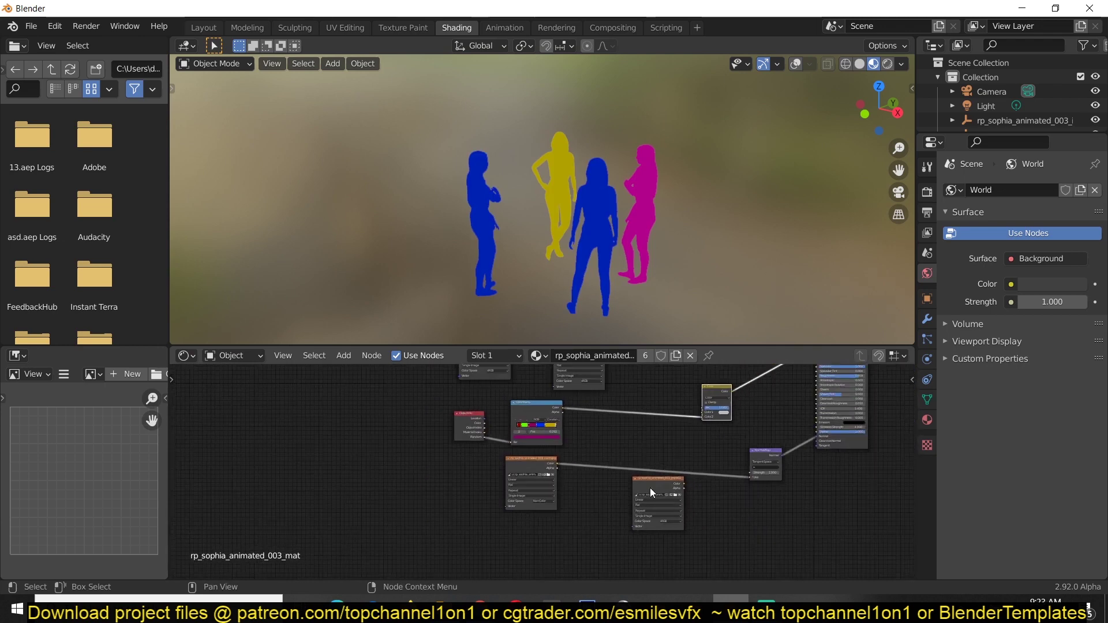
pyautogui.keyDown('ctrl'); pyautogui.keyDown('shift'); pyautogui.click(663, 487); pyautogui.keyUp('shift'); pyautogui.keyUp('ctrl')
pyautogui.moveTo(659, 489); pyautogui.dragTo(743, 391)
pyautogui.scroll(1, 606, 505)
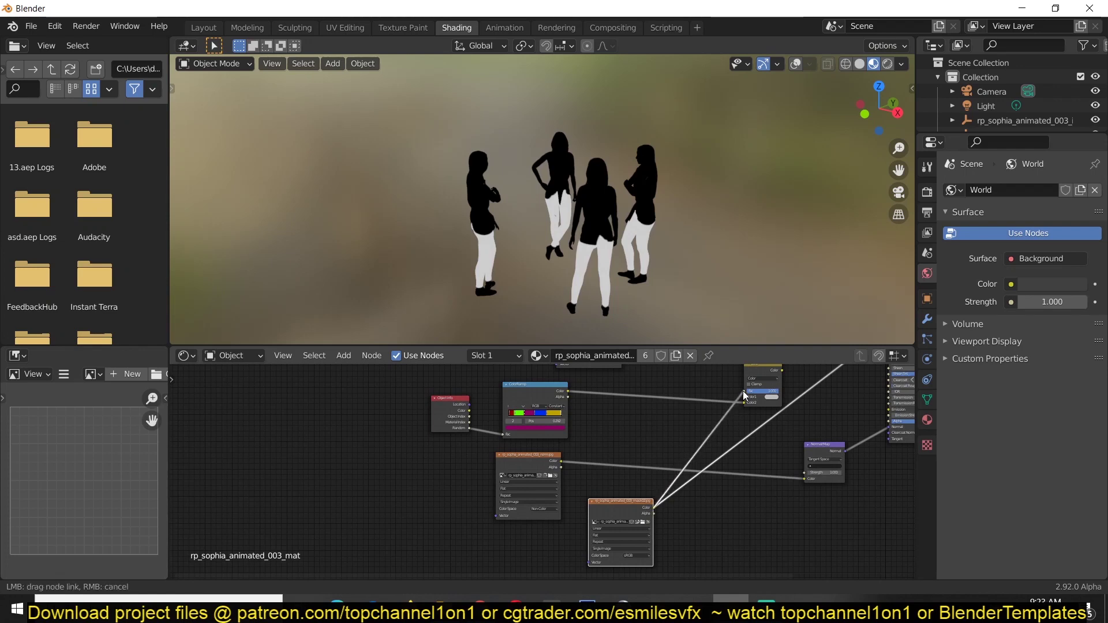
# Step: Connect the diffuse texture's Color to the Color1 input of the lower Color mix node and check the trousers' colours
pyautogui.moveTo(749, 375); pyautogui.dragTo(610, 520, button='middle')
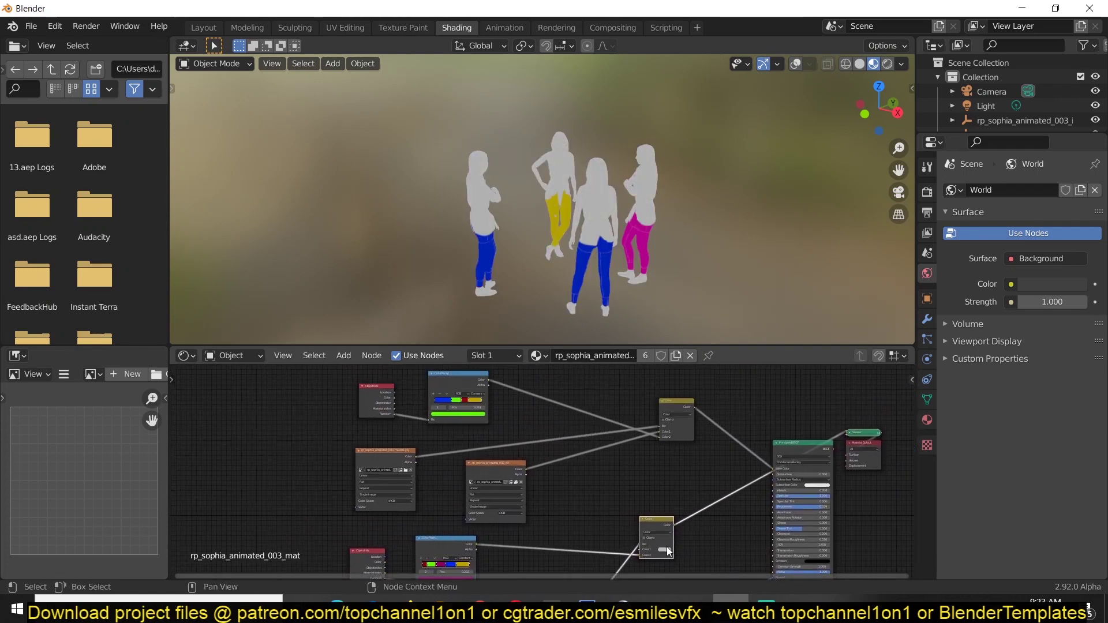
pyautogui.moveTo(415, 456); pyautogui.dragTo(656, 495)
pyautogui.scroll(2, 673, 528)
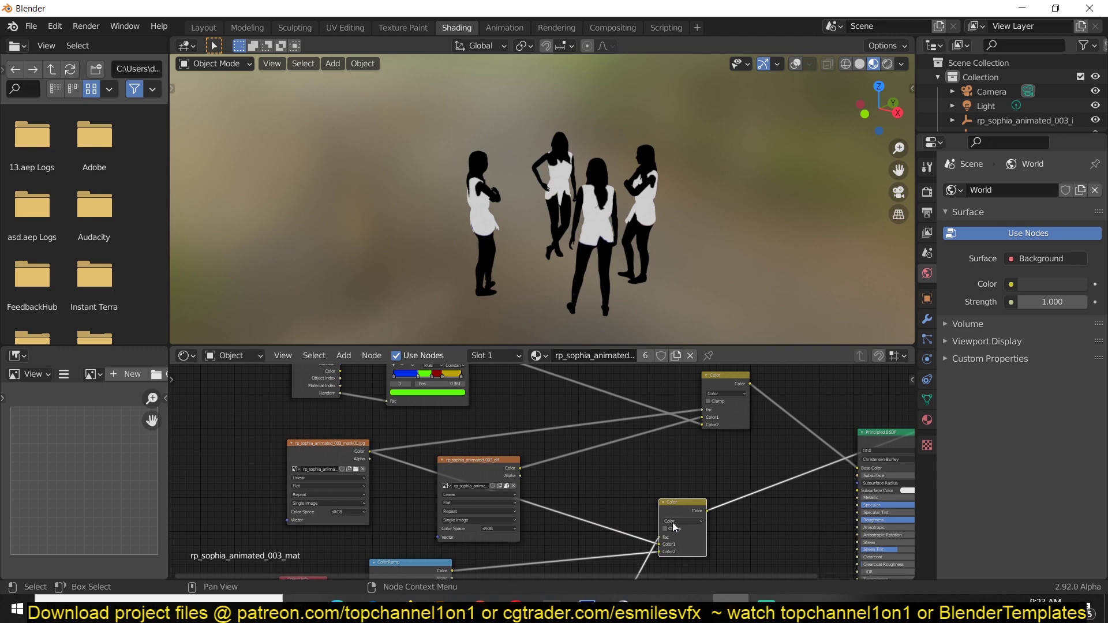
pyautogui.moveTo(520, 468); pyautogui.dragTo(659, 545)
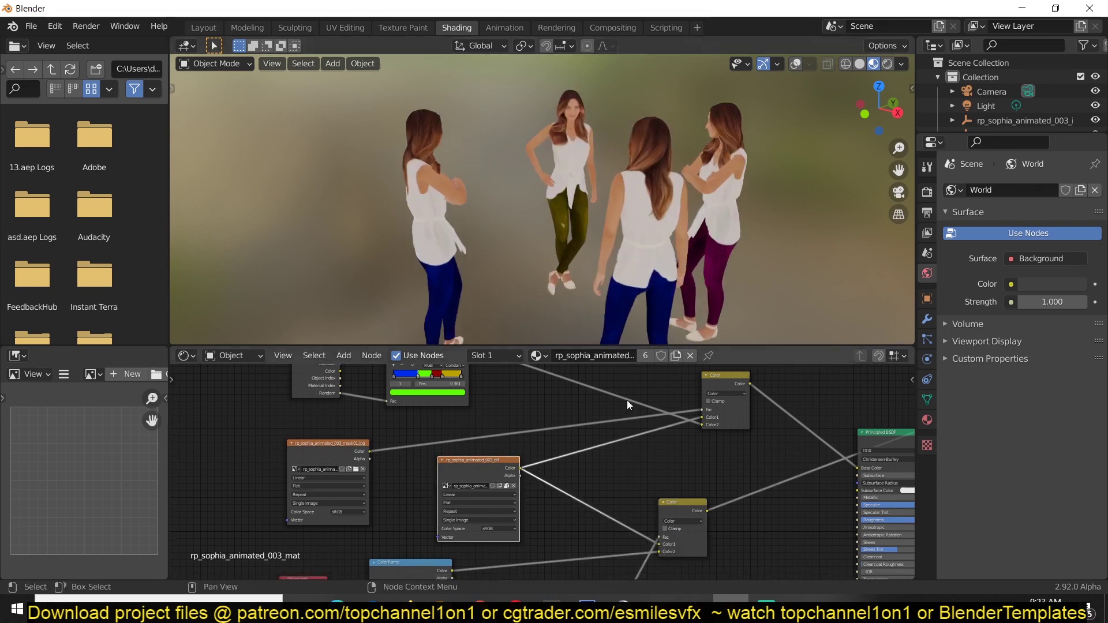
pyautogui.scroll(-1, 596, 292)
pyautogui.scroll(1, 676, 456)
pyautogui.scroll(-4, 676, 456)
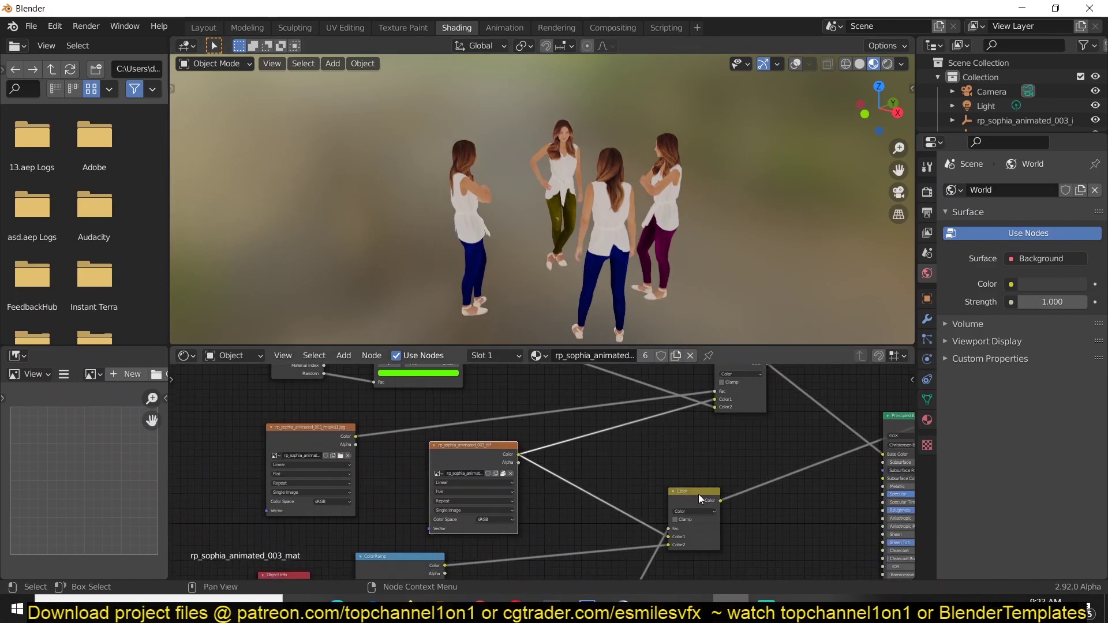
# Step: Move the upper Color mix node left and raise the lower one so both line up in a column
pyautogui.moveTo(609, 398); pyautogui.dragTo(568, 398)
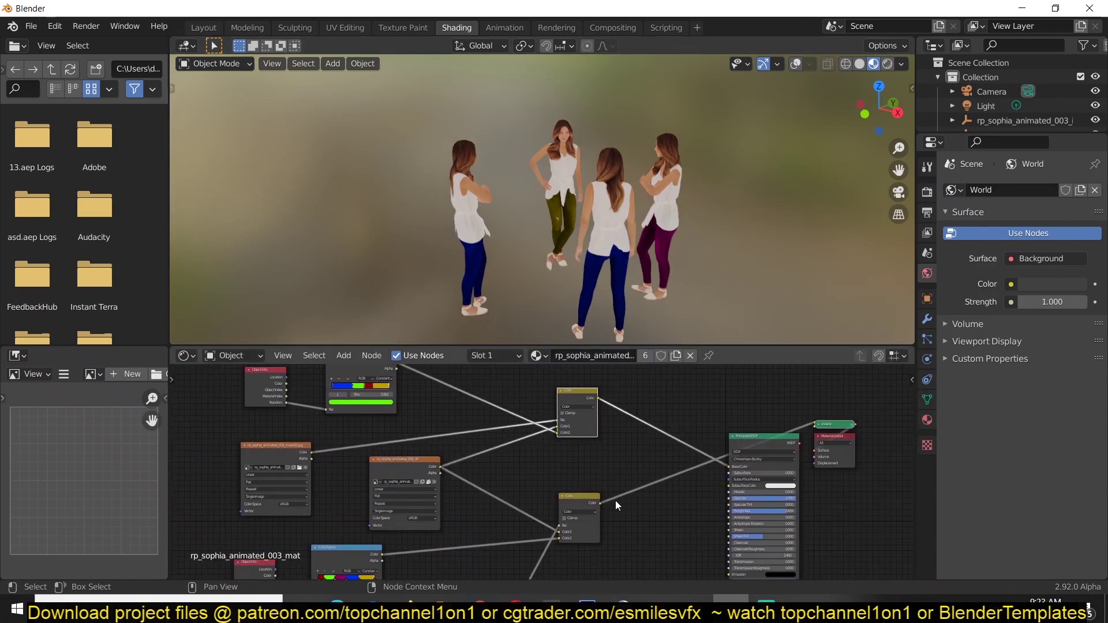
pyautogui.scroll(1, 615, 500)
pyautogui.moveTo(594, 501); pyautogui.dragTo(591, 475)
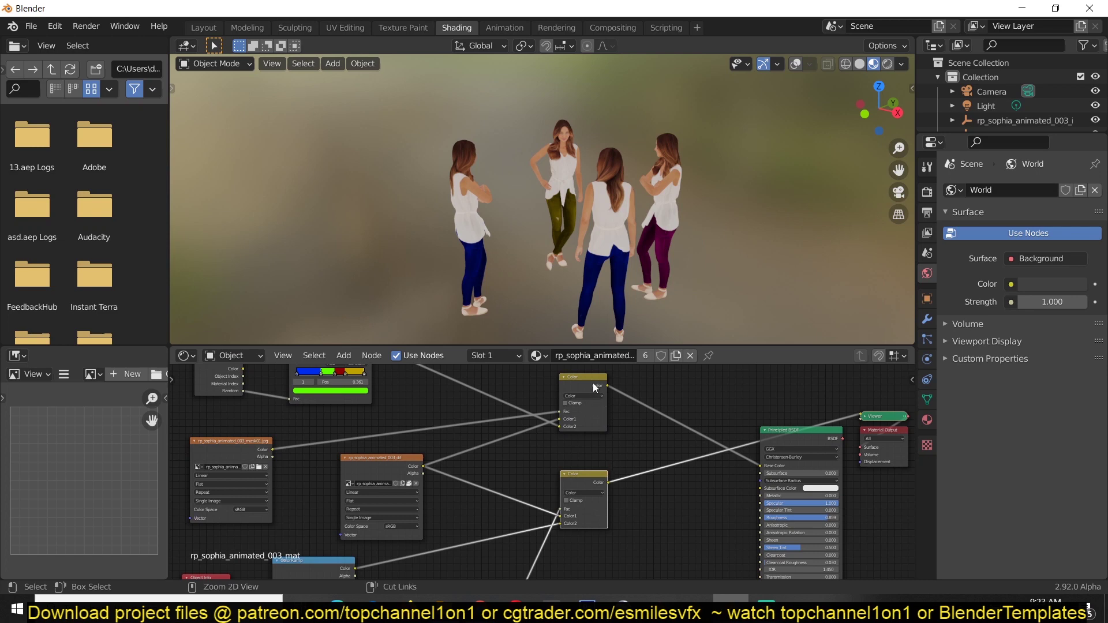
# Step: Compare the upper and lower Color mix nodes by previewing each alternately on the characters
pyautogui.keyDown('ctrl'); pyautogui.keyDown('shift'); pyautogui.click(593, 382); pyautogui.keyUp('shift'); pyautogui.keyUp('ctrl')
pyautogui.keyDown('ctrl'); pyautogui.keyDown('shift'); pyautogui.click(597, 480); pyautogui.keyUp('shift'); pyautogui.keyUp('ctrl')
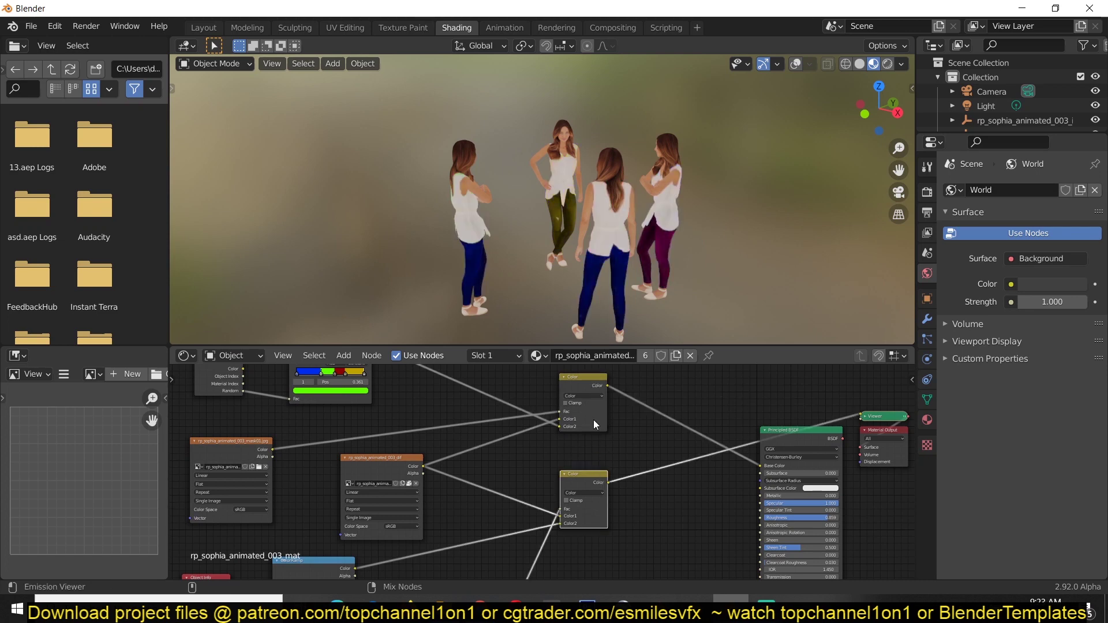
pyautogui.keyDown('ctrl'); pyautogui.keyDown('shift'); pyautogui.click(590, 387); pyautogui.keyUp('shift'); pyautogui.keyUp('ctrl')
pyautogui.keyDown('ctrl'); pyautogui.keyDown('shift'); pyautogui.click(593, 476); pyautogui.keyUp('shift'); pyautogui.keyUp('ctrl')
pyautogui.keyDown('ctrl'); pyautogui.keyDown('shift'); pyautogui.click(600, 386); pyautogui.keyUp('shift'); pyautogui.keyUp('ctrl')
pyautogui.keyDown('ctrl'); pyautogui.keyDown('shift'); pyautogui.click(602, 468); pyautogui.keyUp('shift'); pyautogui.keyUp('ctrl')
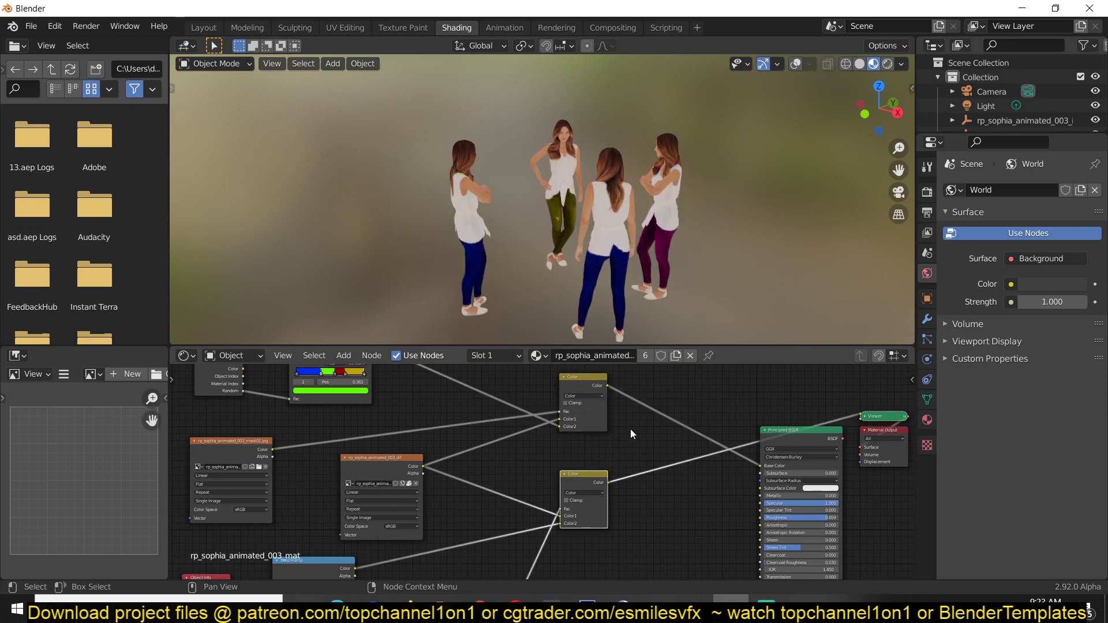
# Step: Duplicate the Color mix node, insert it between the upper mix and the Principled BSDF, and connect the lower mix to its Color2
pyautogui.moveTo(630, 428); pyautogui.dragTo(598, 424, button='middle')
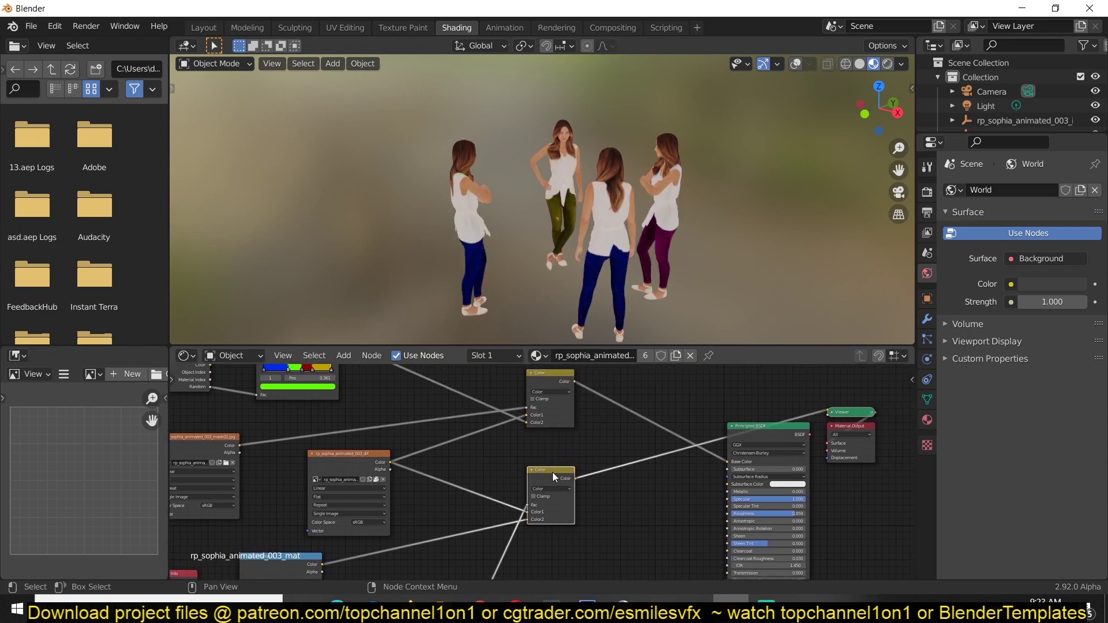
pyautogui.hotkey('shift', 'd')
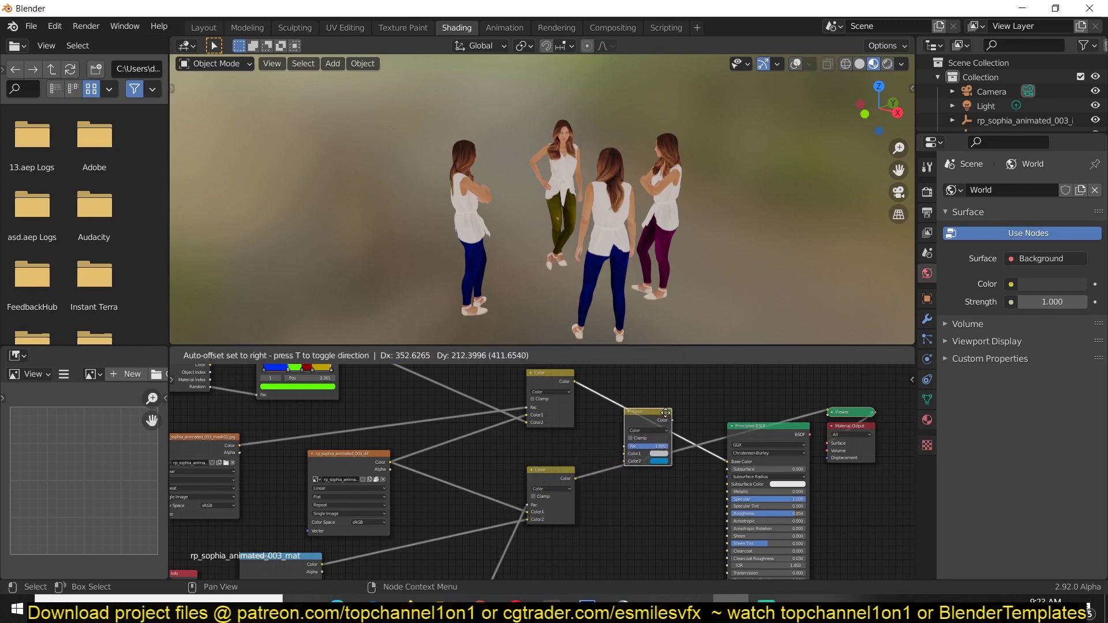
pyautogui.click(666, 412)
pyautogui.moveTo(574, 478); pyautogui.dragTo(635, 455)
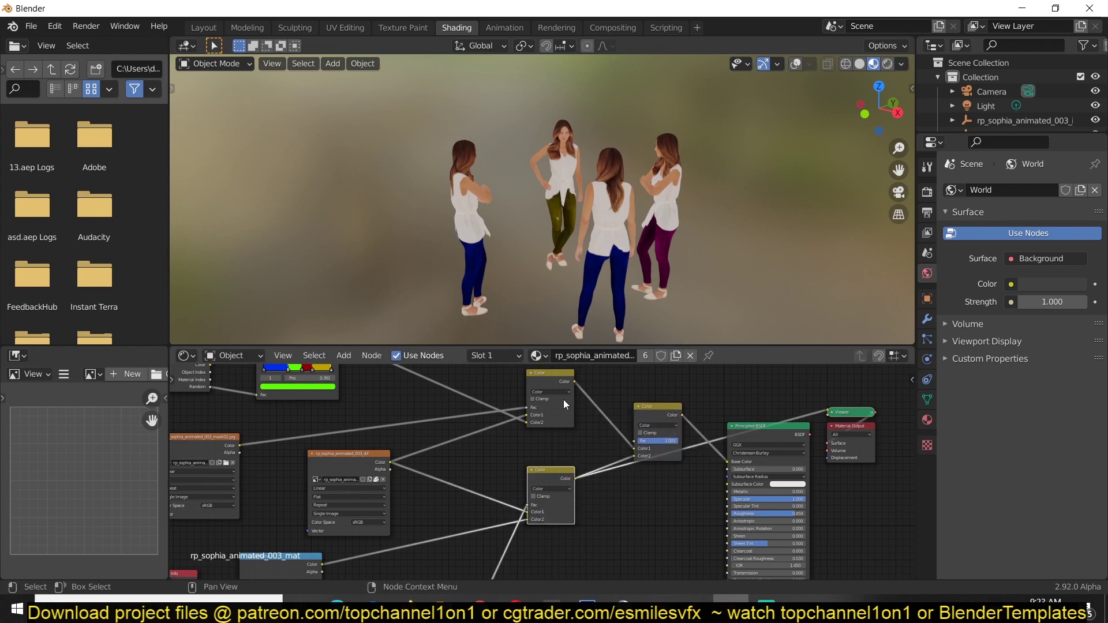
# Step: Set the new mix node's blending mode to Mix and preview it on the characters
pyautogui.click(563, 417)
pyautogui.click(657, 425)
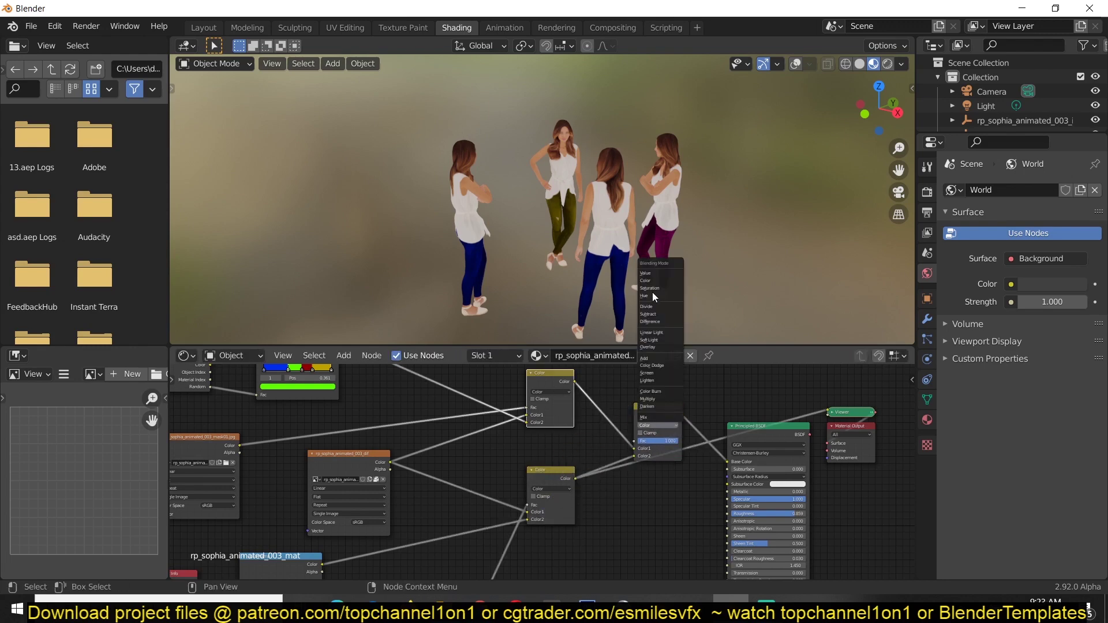
pyautogui.click(657, 417)
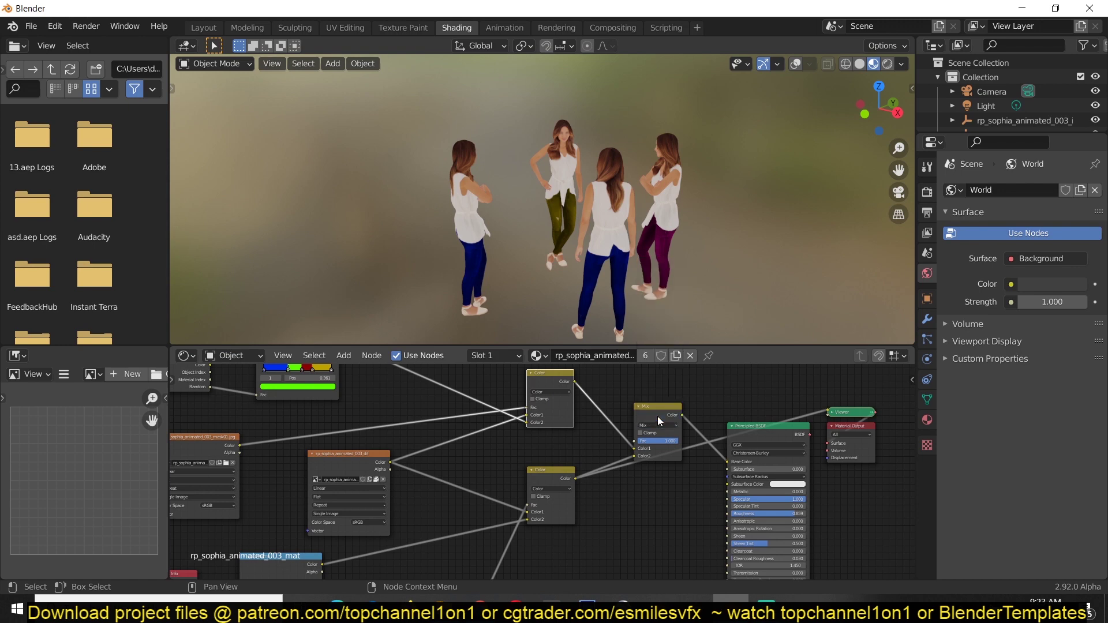
pyautogui.keyDown('ctrl'); pyautogui.keyDown('shift'); pyautogui.click(670, 414); pyautogui.keyUp('shift'); pyautogui.keyUp('ctrl')
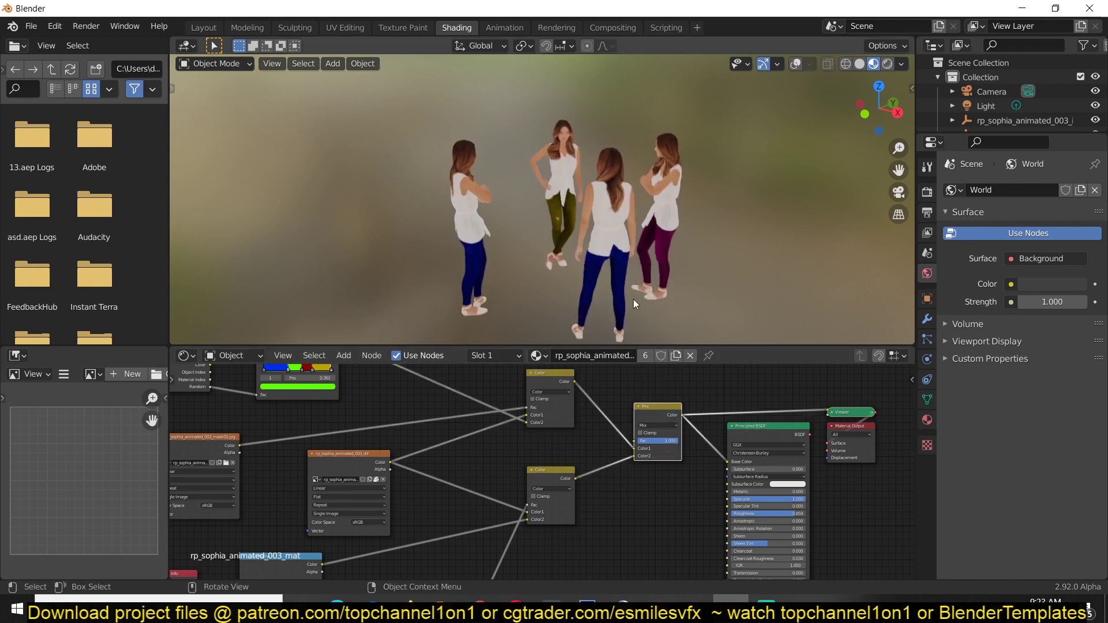
# Step: Inspect the characters from another angle and spread the two Color mix nodes and the Mix node farther apart
pyautogui.moveTo(632, 299); pyautogui.dragTo(674, 331, button='middle')
pyautogui.moveTo(552, 394); pyautogui.dragTo(529, 400)
pyautogui.moveTo(548, 477); pyautogui.dragTo(513, 477)
pyautogui.moveTo(652, 442); pyautogui.dragTo(668, 418)
pyautogui.scroll(-1, 675, 441)
pyautogui.scroll(-3, 561, 474)
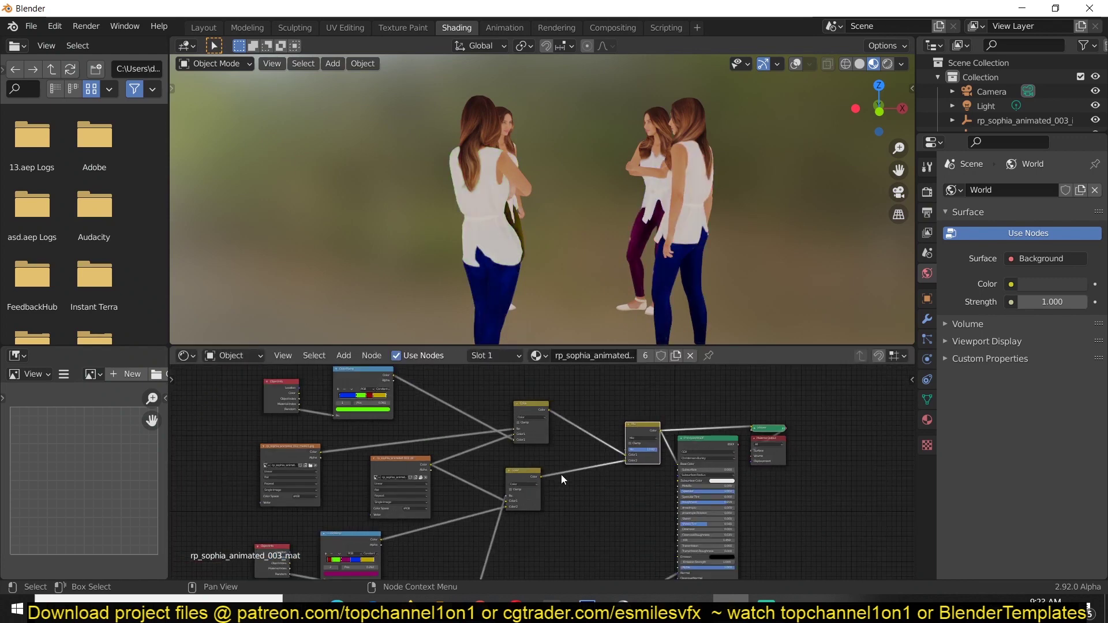
# Step: Preview the mask01 texture, connect its Color to the Mix node's Fac input, and preview the Mix node
pyautogui.moveTo(560, 455); pyautogui.dragTo(614, 430, button='middle')
pyautogui.scroll(-1, 613, 431)
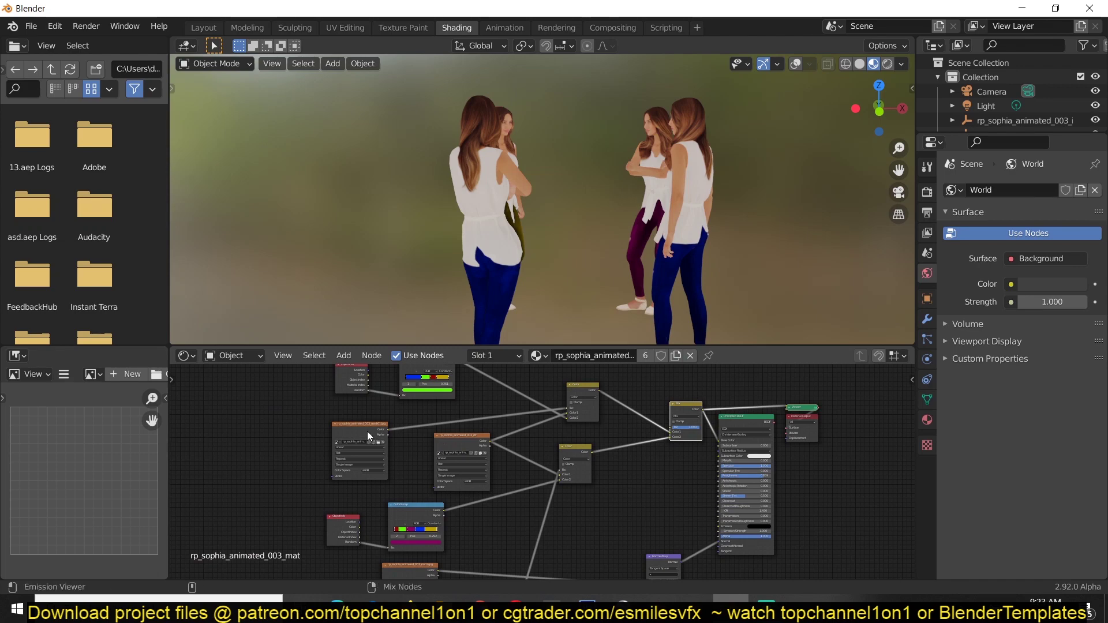
pyautogui.keyDown('ctrl'); pyautogui.keyDown('shift'); pyautogui.click(367, 431); pyautogui.keyUp('shift'); pyautogui.keyUp('ctrl')
pyautogui.scroll(1, 413, 430)
pyautogui.moveTo(415, 439); pyautogui.dragTo(414, 465, button='middle')
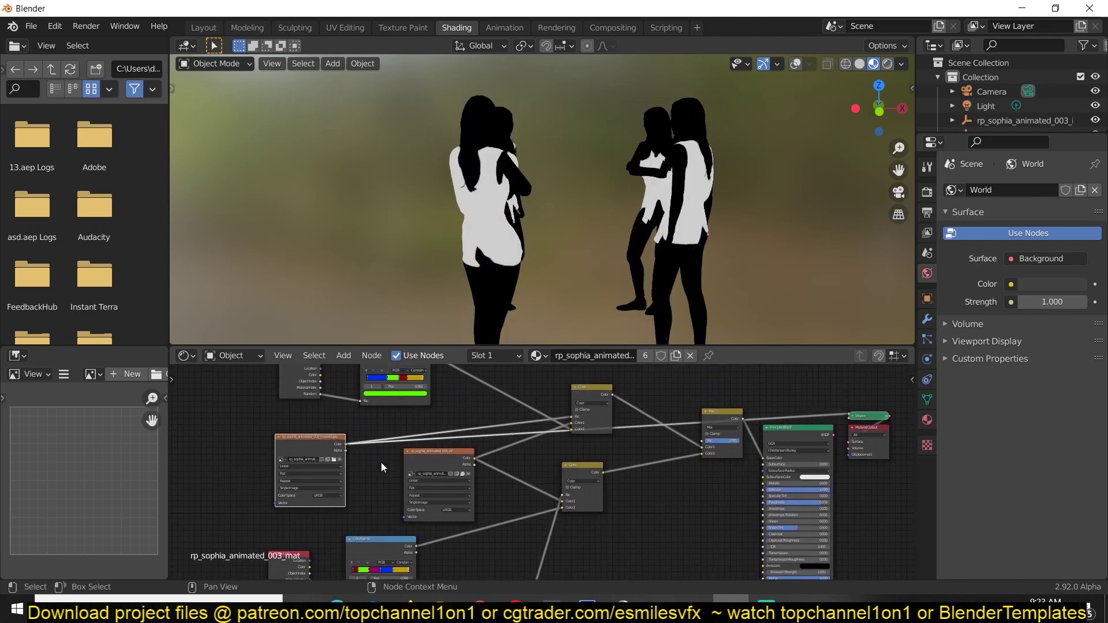
pyautogui.keyDown('ctrl'); pyautogui.keyDown('shift'); pyautogui.click(712, 413); pyautogui.keyUp('shift'); pyautogui.keyUp('ctrl')
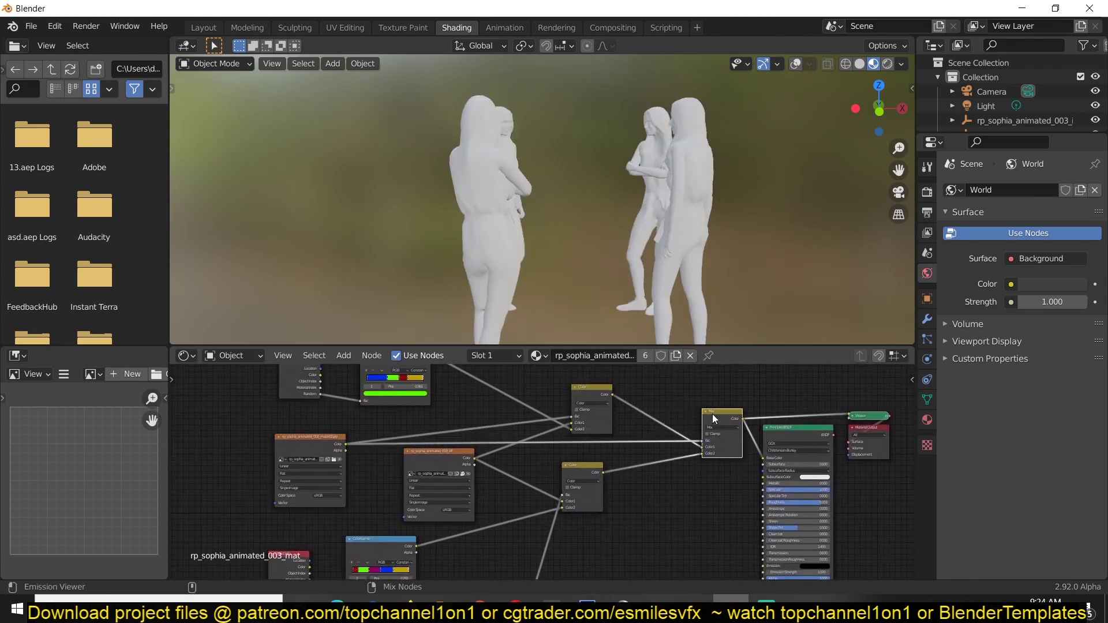
# Step: Compare the mask01 and Mix previews, swap the Mix node's Color1 and Color2 inputs, and check the characters' tops and trousers
pyautogui.scroll(1, 691, 446)
pyautogui.moveTo(640, 447); pyautogui.dragTo(617, 455, button='middle')
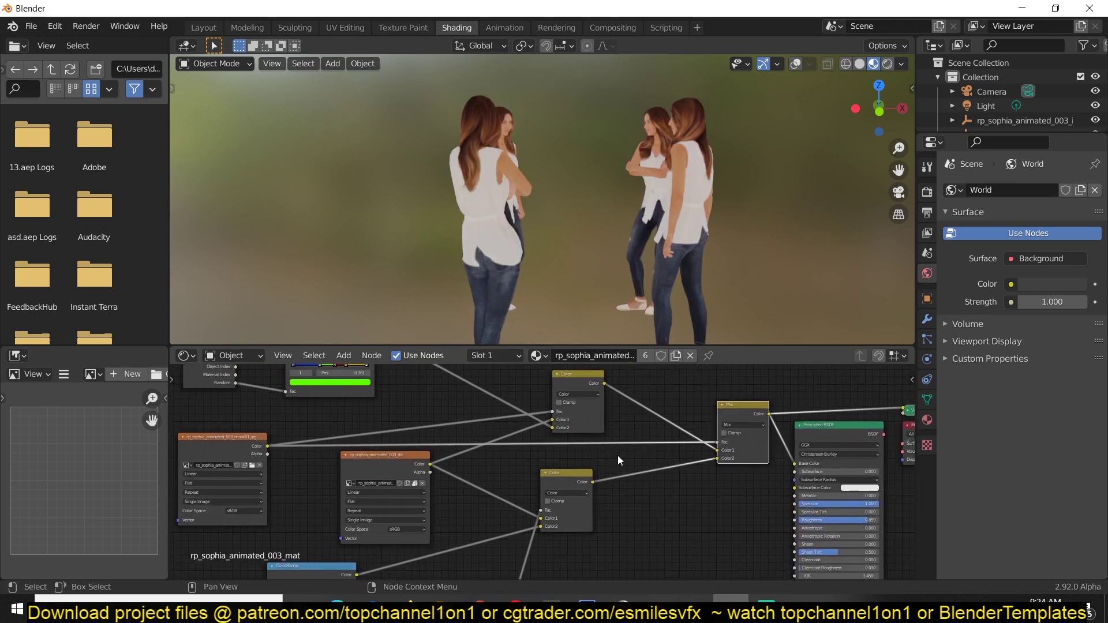
pyautogui.keyDown('ctrl'); pyautogui.keyDown('shift'); pyautogui.click(251, 450); pyautogui.keyUp('shift'); pyautogui.keyUp('ctrl')
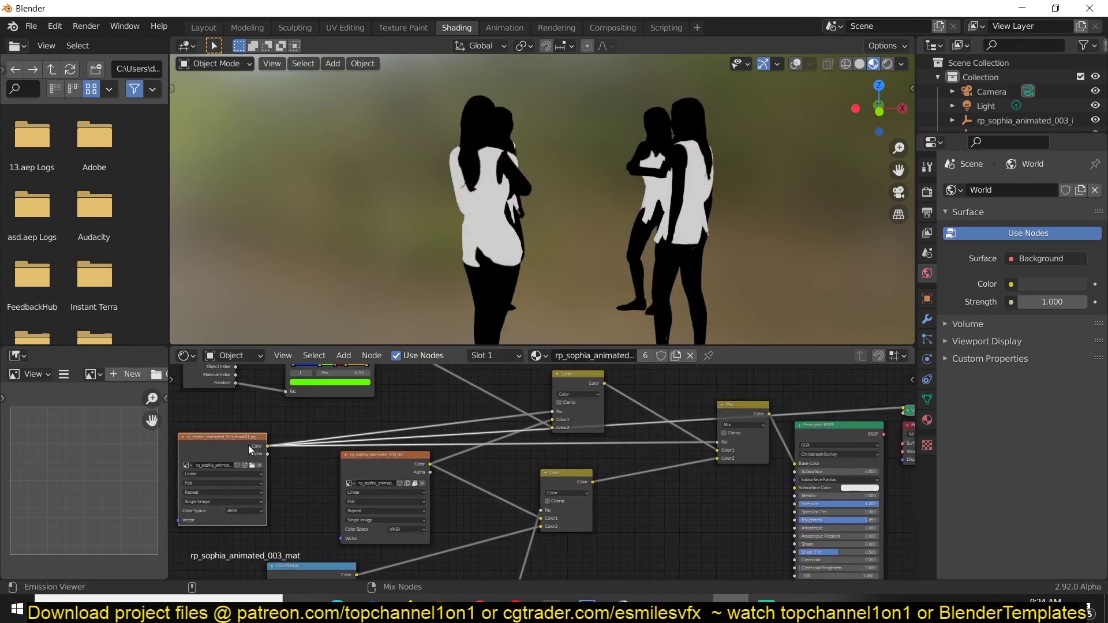
pyautogui.keyDown('ctrl'); pyautogui.keyDown('shift'); pyautogui.click(753, 411); pyautogui.keyUp('shift'); pyautogui.keyUp('ctrl')
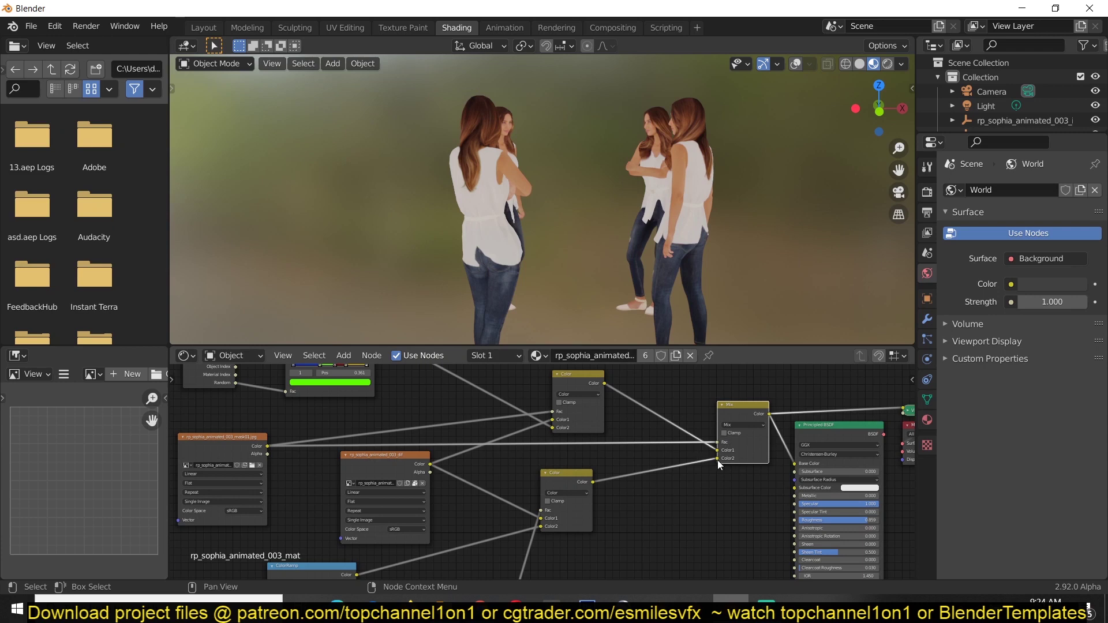
pyautogui.moveTo(717, 459); pyautogui.dragTo(717, 459)
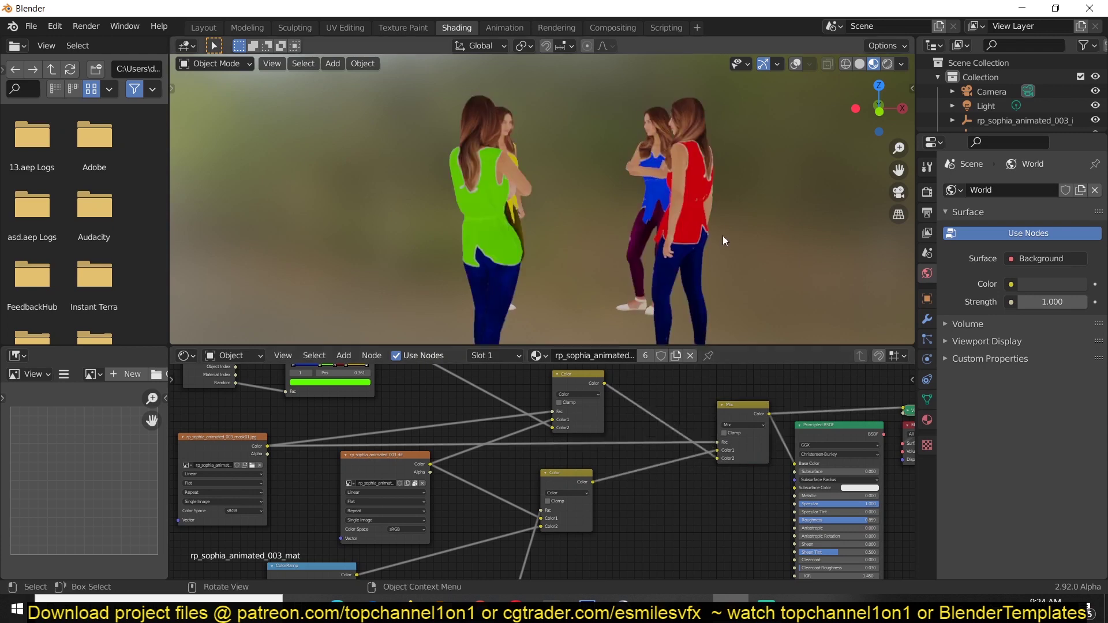
pyautogui.moveTo(722, 235); pyautogui.dragTo(697, 283, button='middle')
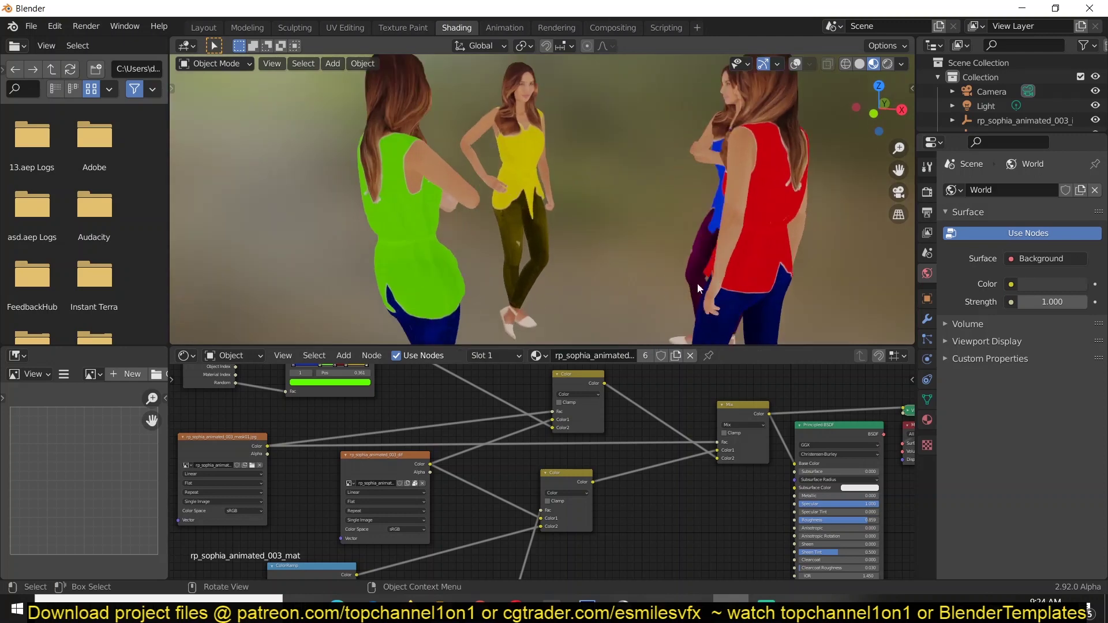
# Step: Compare the outputs of both Color mix nodes on the characters, and preview the Principled BSDF from several sides
pyautogui.keyDown('ctrl'); pyautogui.keyDown('shift'); pyautogui.click(589, 382); pyautogui.keyUp('shift'); pyautogui.keyUp('ctrl')
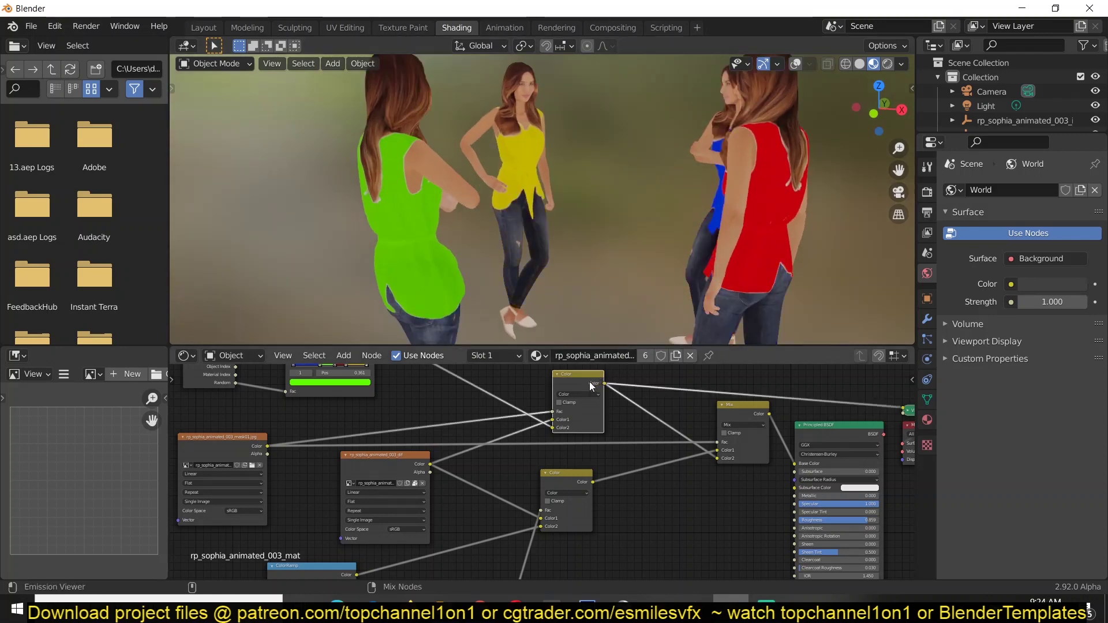
pyautogui.keyDown('ctrl'); pyautogui.keyDown('shift'); pyautogui.click(590, 472); pyautogui.keyUp('shift'); pyautogui.keyUp('ctrl')
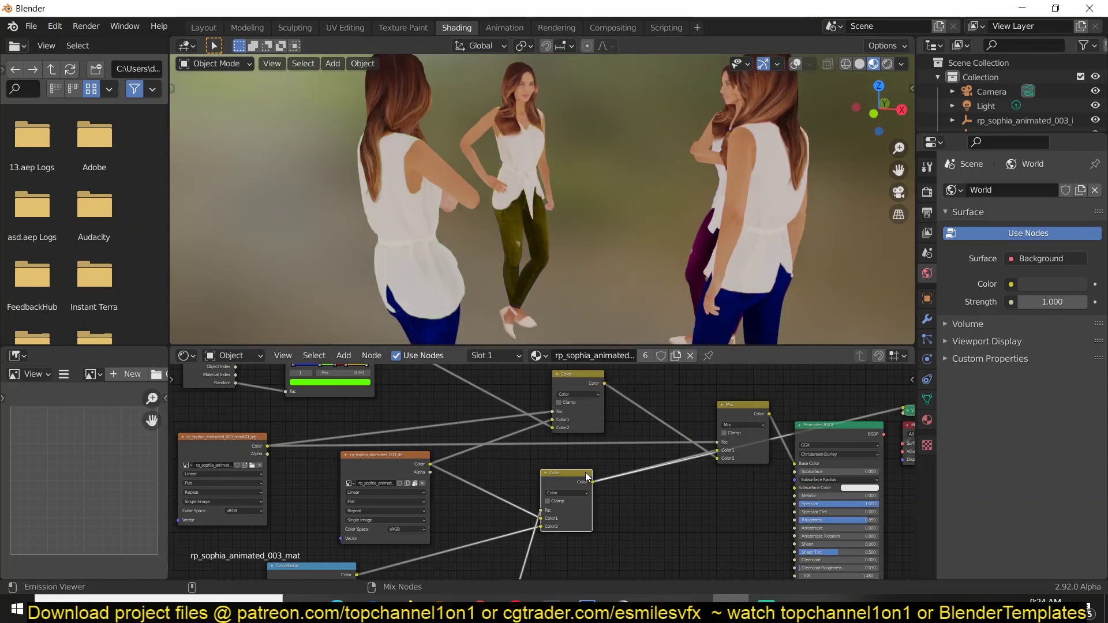
pyautogui.keyDown('ctrl'); pyautogui.keyDown('shift'); pyautogui.click(579, 385); pyautogui.keyUp('shift'); pyautogui.keyUp('ctrl')
pyautogui.keyDown('ctrl'); pyautogui.keyDown('shift'); pyautogui.click(418, 467); pyautogui.keyUp('shift'); pyautogui.keyUp('ctrl')
pyautogui.keyDown('ctrl'); pyautogui.keyDown('shift'); pyautogui.click(589, 389); pyautogui.keyUp('shift'); pyautogui.keyUp('ctrl')
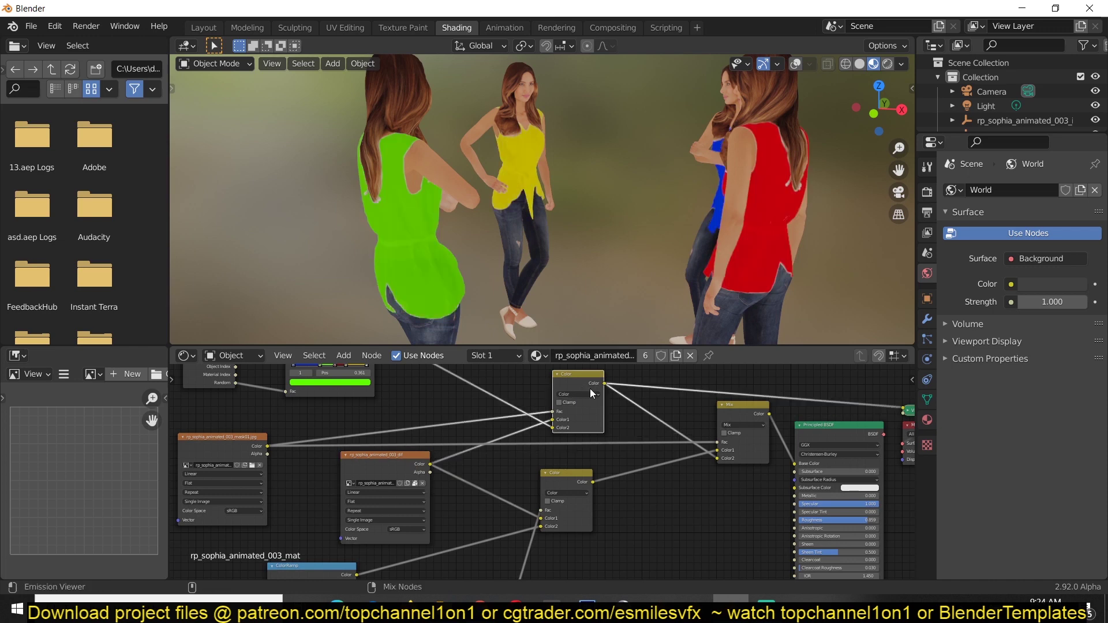
pyautogui.moveTo(557, 243); pyautogui.dragTo(577, 219, button='middle')
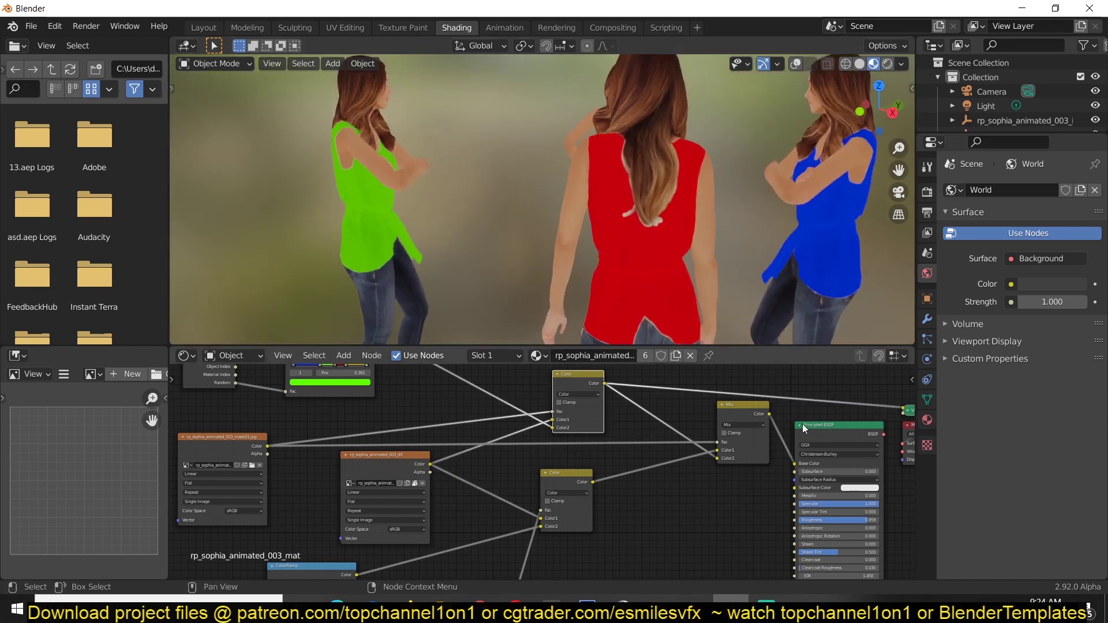
pyautogui.keyDown('ctrl'); pyautogui.keyDown('shift'); pyautogui.click(830, 425); pyautogui.keyUp('shift'); pyautogui.keyUp('ctrl')
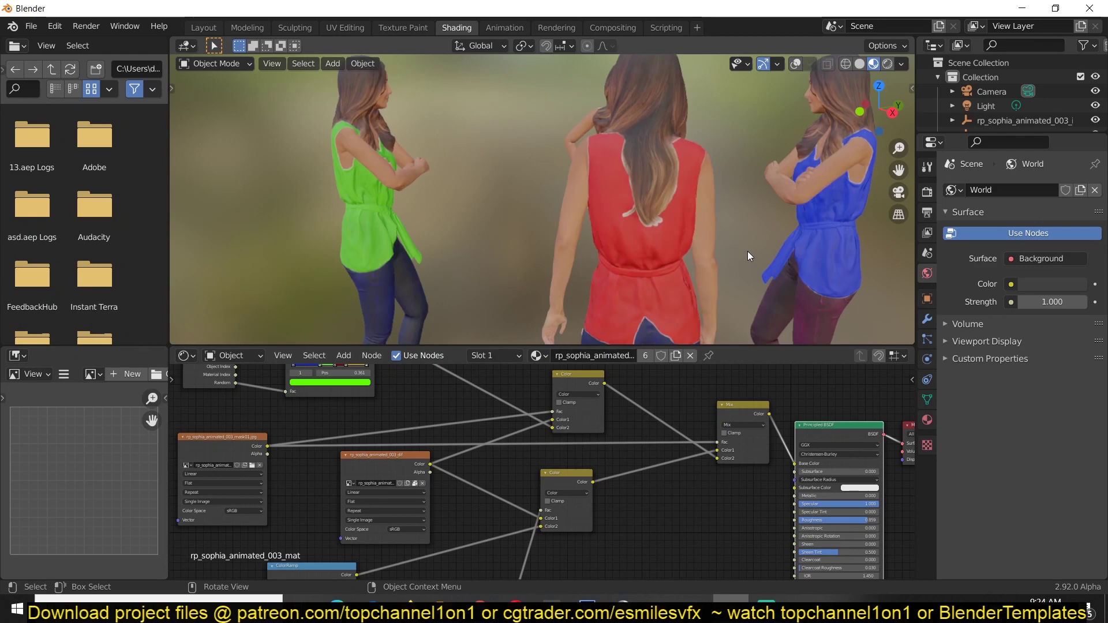
pyautogui.moveTo(746, 251); pyautogui.dragTo(618, 245, button='middle')
# Step: Check the mask01 texture alone on the characters and restore the Principled BSDF as the material output
pyautogui.scroll(-6, 619, 244)
pyautogui.scroll(1, 411, 441)
pyautogui.moveTo(411, 441); pyautogui.dragTo(518, 457, button='middle')
pyautogui.moveTo(380, 462); pyautogui.dragTo(351, 457)
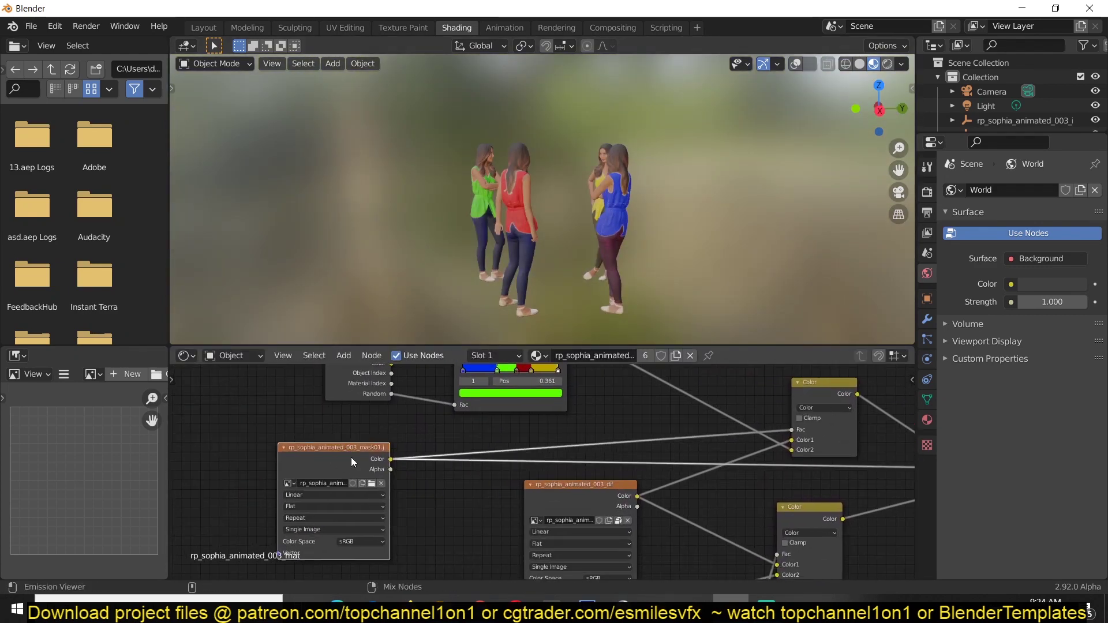
pyautogui.keyDown('ctrl'); pyautogui.keyDown('shift'); pyautogui.click(351, 456); pyautogui.keyUp('shift'); pyautogui.keyUp('ctrl')
pyautogui.scroll(-1, 815, 452)
pyautogui.moveTo(815, 451); pyautogui.dragTo(737, 441, button='middle')
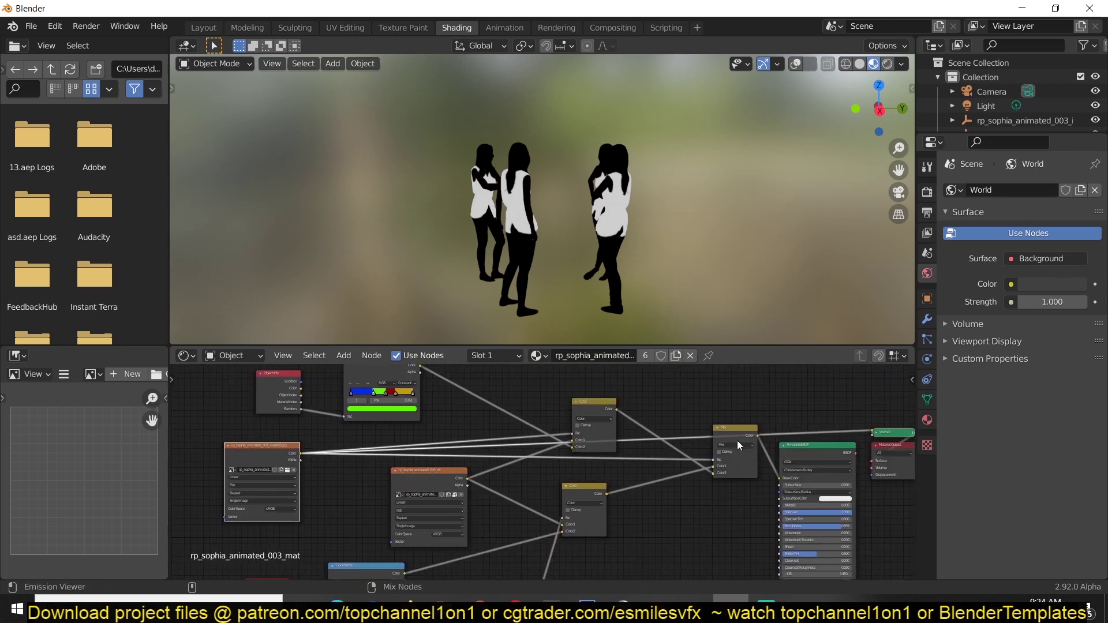
pyautogui.keyDown('ctrl'); pyautogui.keyDown('shift'); pyautogui.click(810, 450); pyautogui.keyUp('shift'); pyautogui.keyUp('ctrl')
# Step: Insert an Add math node between the mask01 texture's Color and the upper Color mix node's Fac, with its second value at -0.080
pyautogui.scroll(1, 649, 417)
pyautogui.hotkey('shift', 'a')
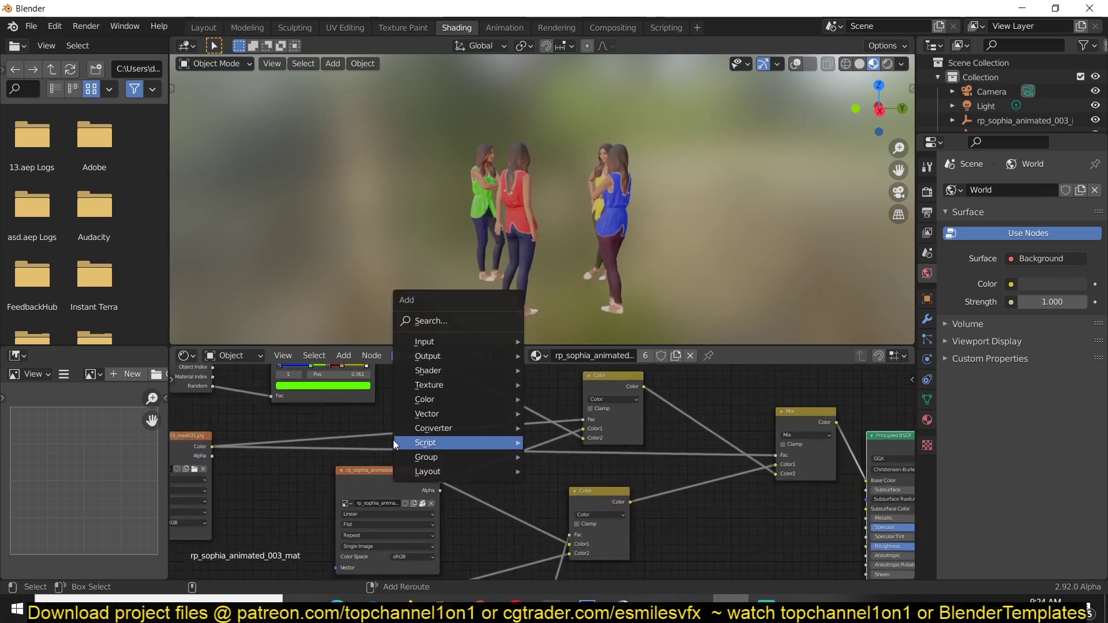
pyautogui.moveTo(500, 430)
pyautogui.click(573, 319)
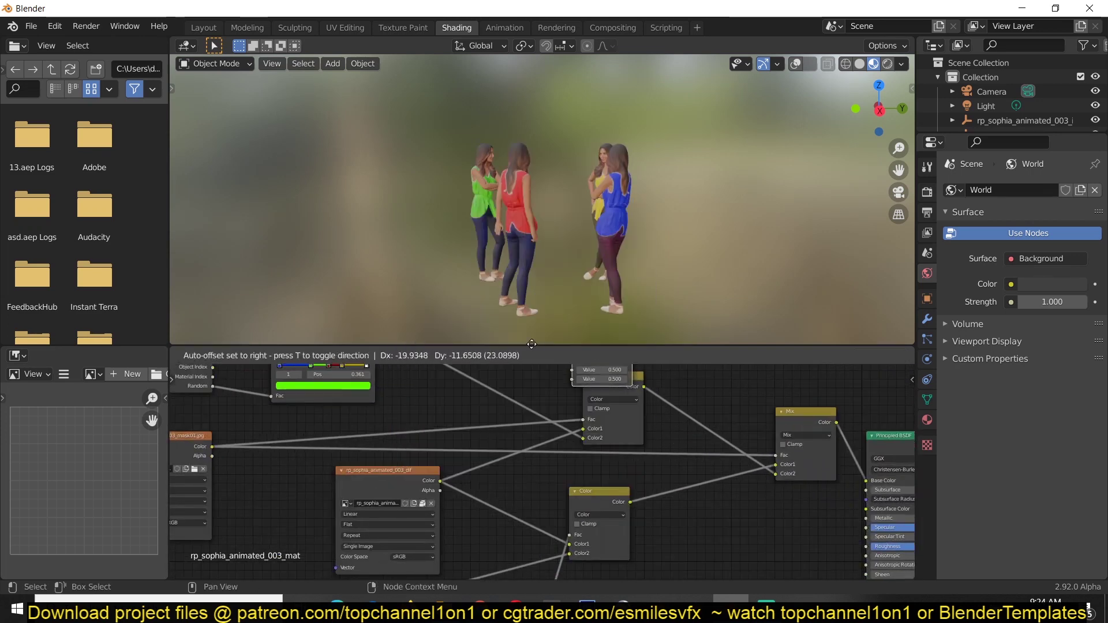
pyautogui.click(408, 381)
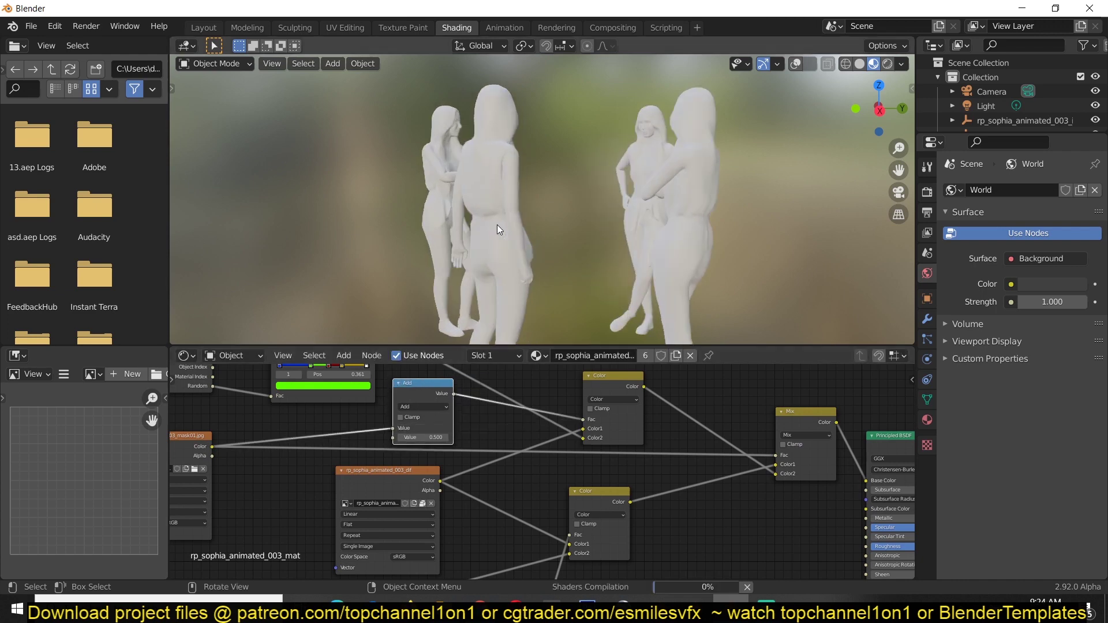
pyautogui.moveTo(432, 437)
pyautogui.mouseDown()
pyautogui.moveTo(408, 437)
pyautogui.moveTo(422, 437)
pyautogui.mouseUp()
pyautogui.scroll(-6, 610, 271)
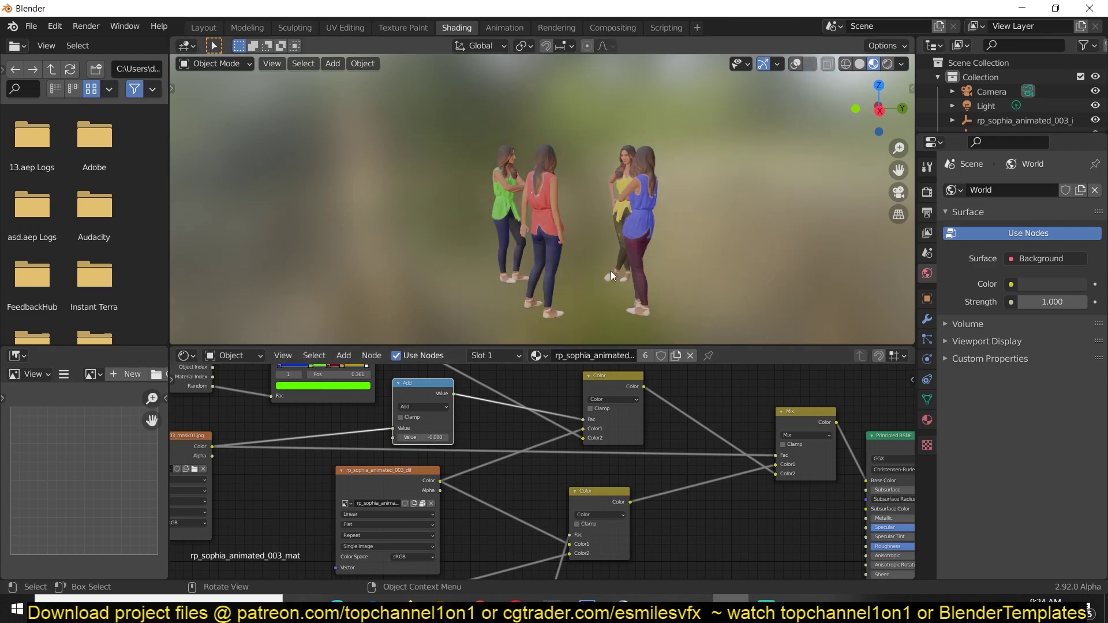
# Step: Add a plane beneath the characters and scale it up into a large floor around the group
pyautogui.moveTo(611, 272); pyautogui.dragTo(553, 219, button='middle')
pyautogui.scroll(-3, 551, 268)
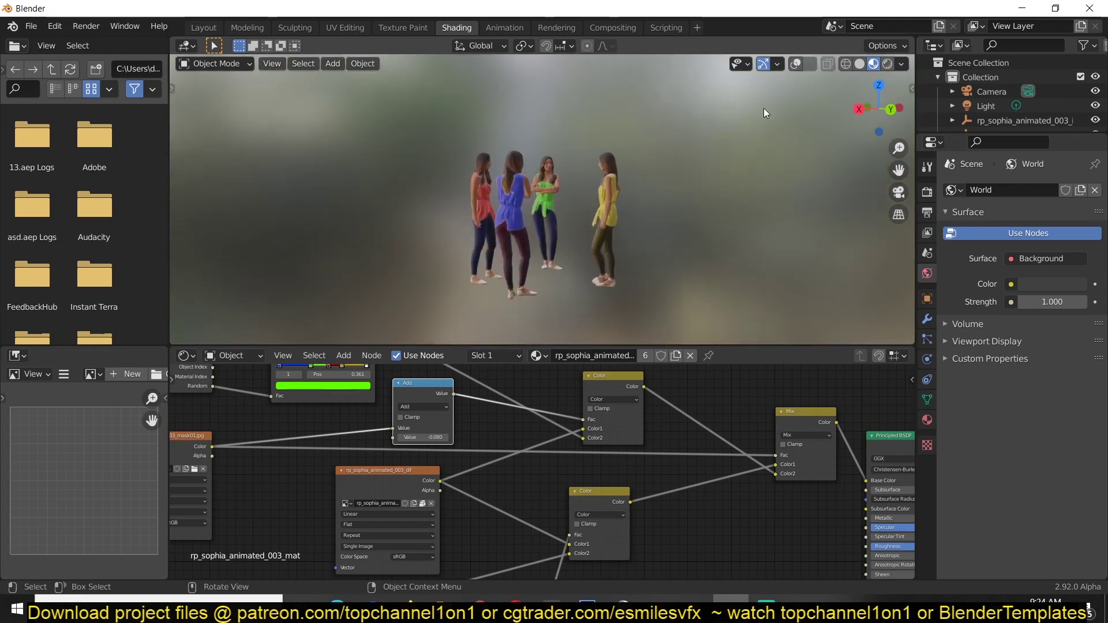
pyautogui.hotkey('shift', 'a')
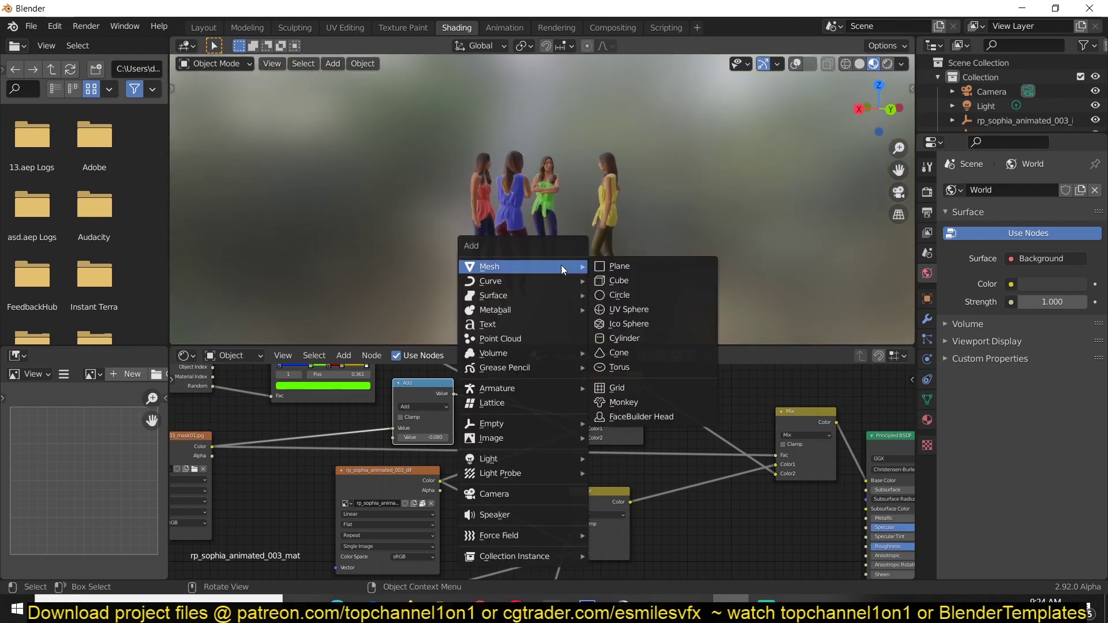
pyautogui.click(611, 265)
pyautogui.press('s')
pyautogui.click(749, 247)
# Step: Add a sun light, move it above the characters, and rotate it about 58 degrees with the viewport overlays shown
pyautogui.moveTo(749, 246); pyautogui.dragTo(760, 214, button='middle')
pyautogui.hotkey('shift', 'a')
pyautogui.moveTo(687, 407)
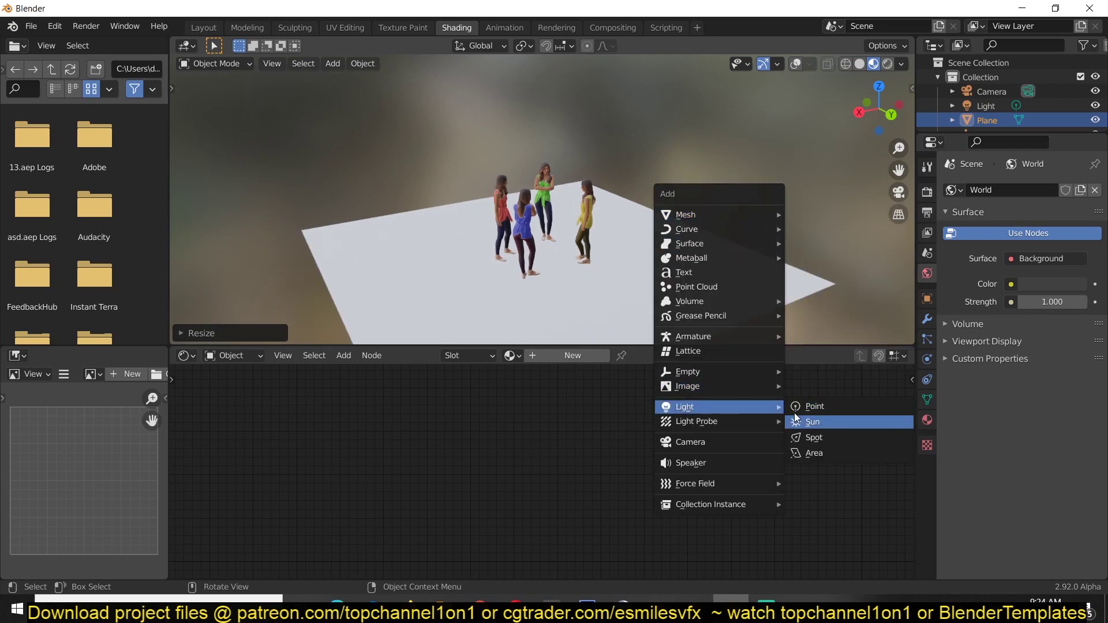
pyautogui.click(808, 422)
pyautogui.press('g')
pyautogui.press('z')
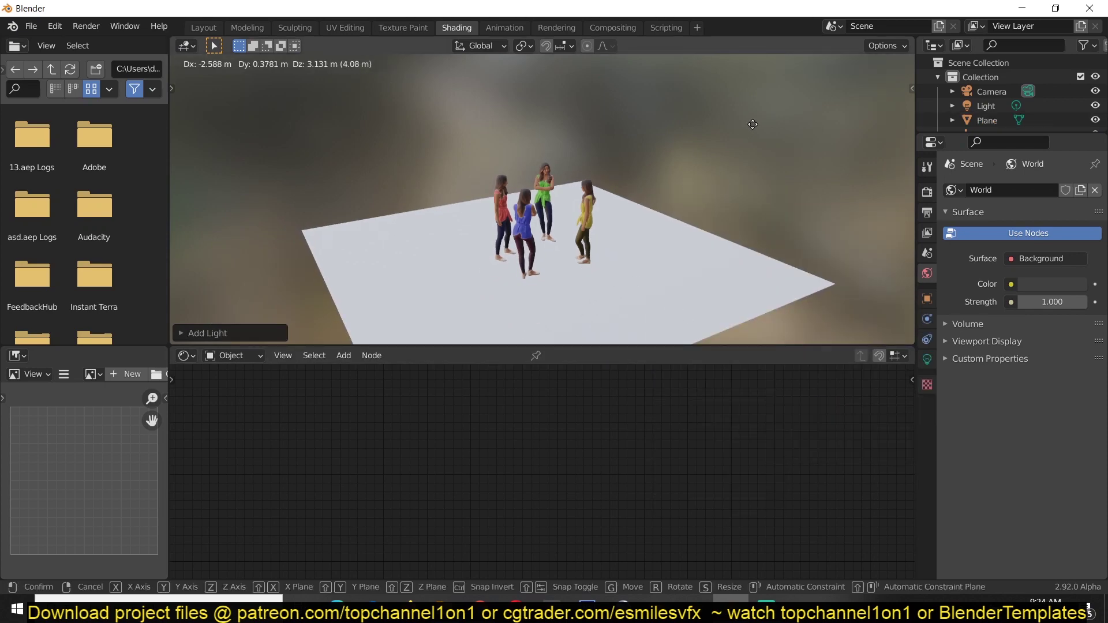
pyautogui.click(756, 118)
pyautogui.click(795, 63)
pyautogui.press('r')
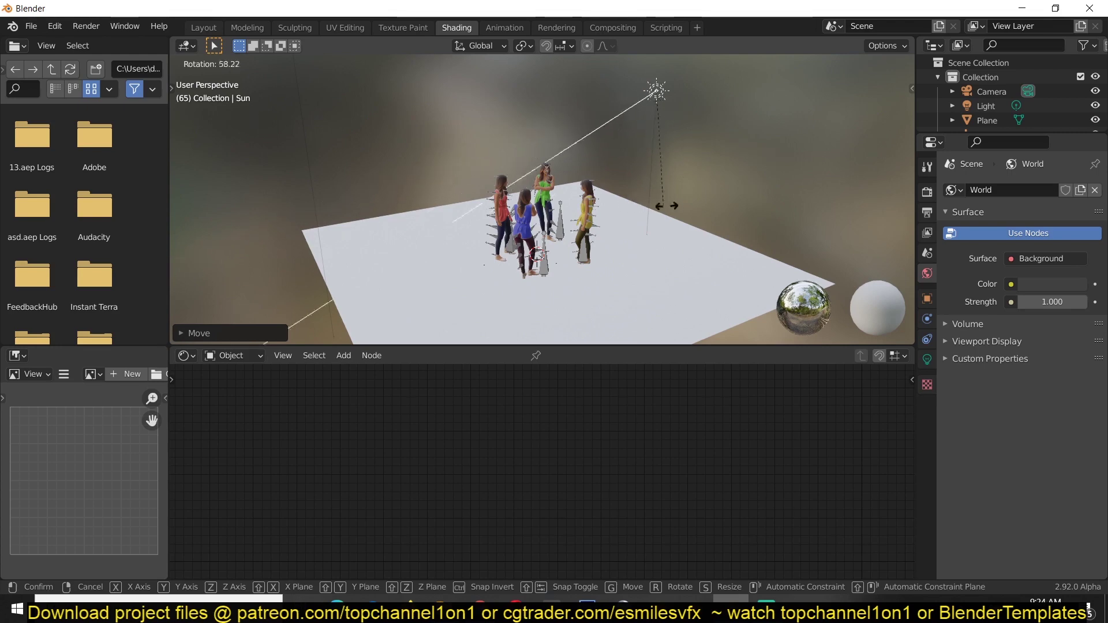
pyautogui.click(669, 201)
# Step: Turn on Scene Lights in the viewport shading, and try Scene World before switching it back off
pyautogui.click(901, 64)
pyautogui.click(848, 136)
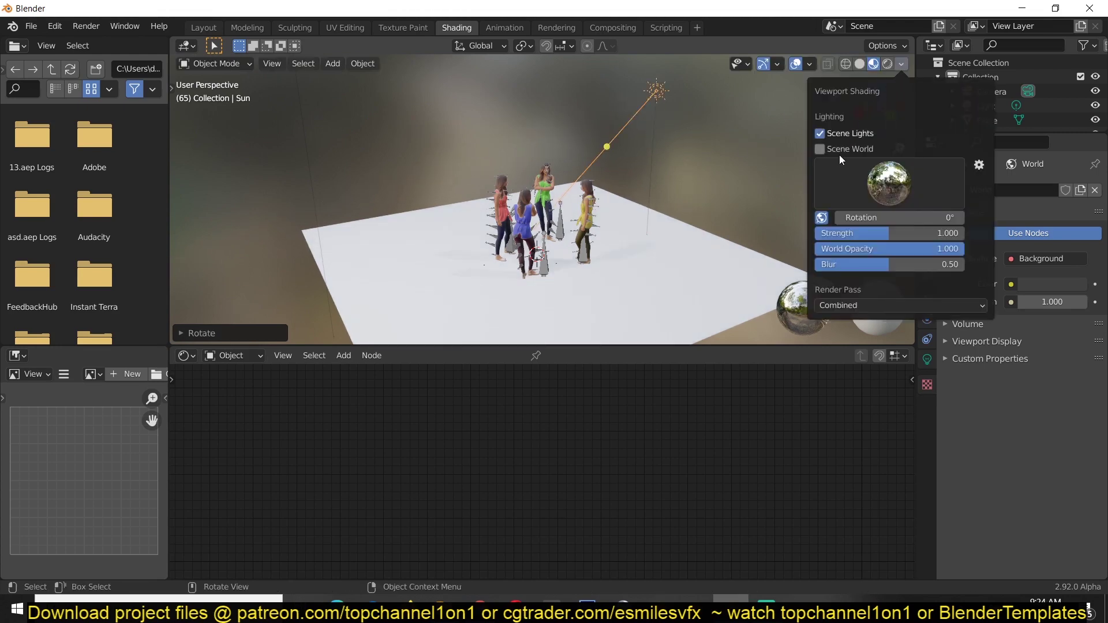
pyautogui.click(819, 149)
pyautogui.click(820, 149)
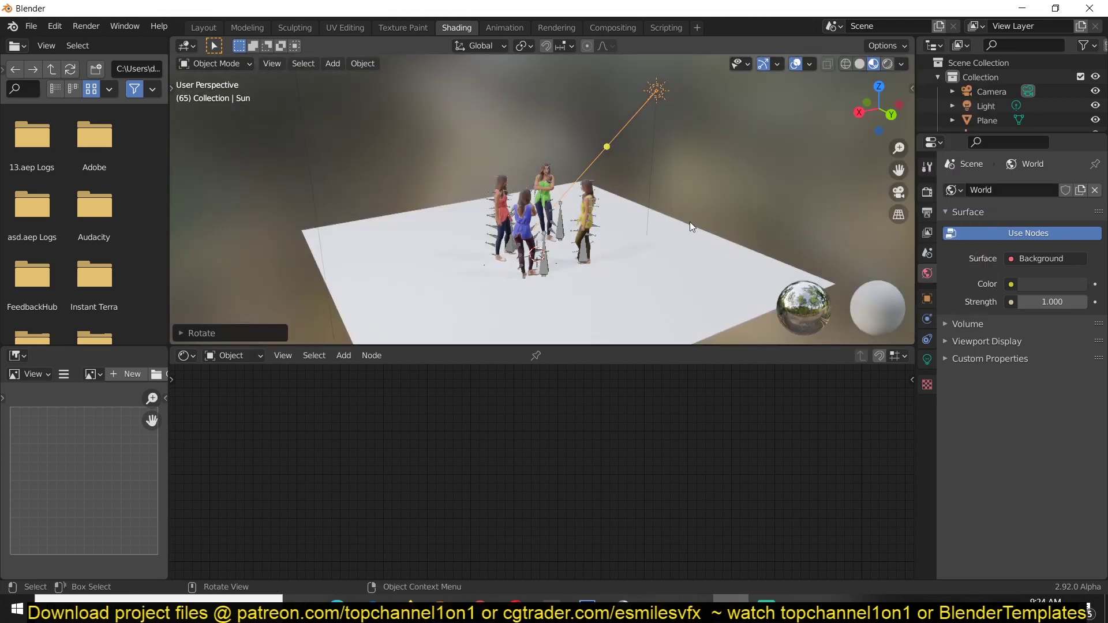
# Step: Hide the viewport overlays and play the animation to check the lit characters and their shadows
pyautogui.moveTo(690, 222); pyautogui.dragTo(744, 196, button='middle')
pyautogui.hotkey('shift', 'alt', 'z')
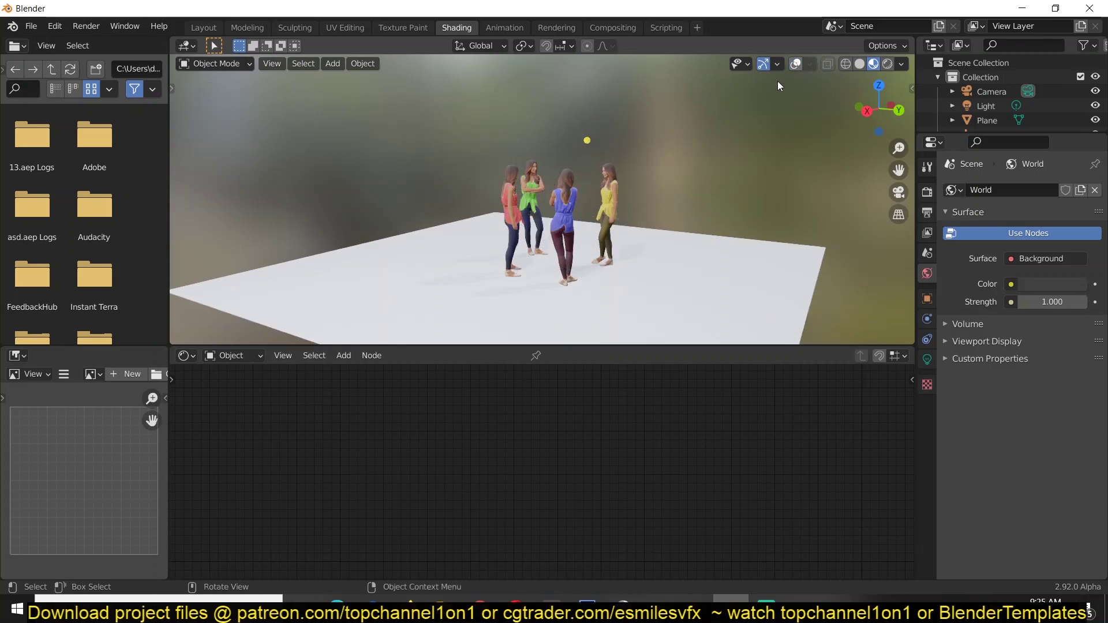
pyautogui.moveTo(777, 81); pyautogui.dragTo(660, 112, button='middle')
pyautogui.press('space')
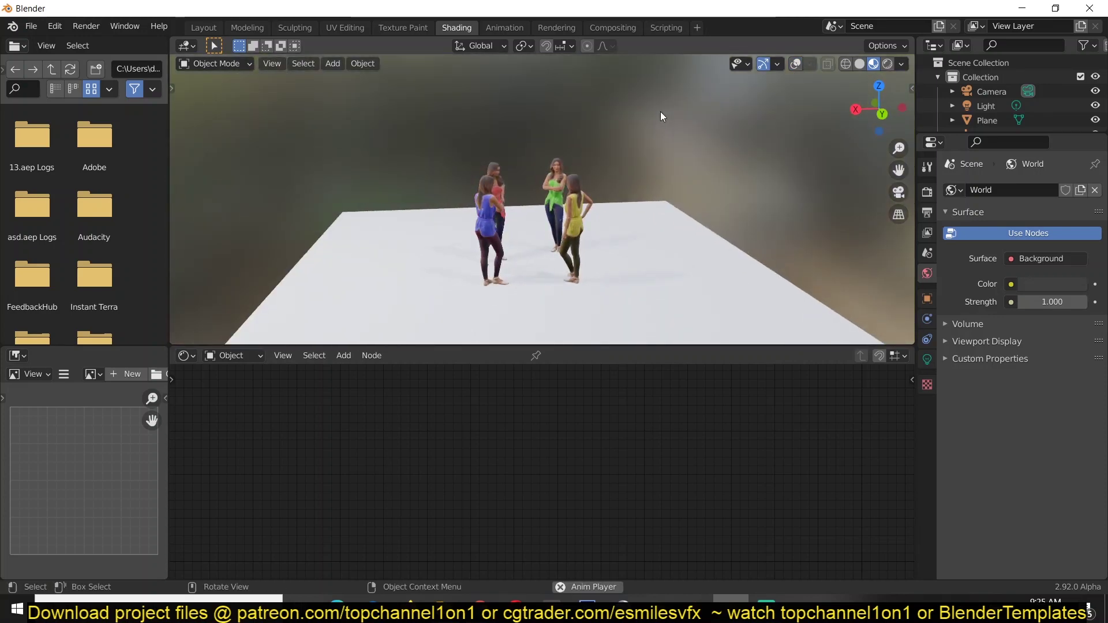
pyautogui.moveTo(659, 112); pyautogui.dragTo(722, 126, button='middle')
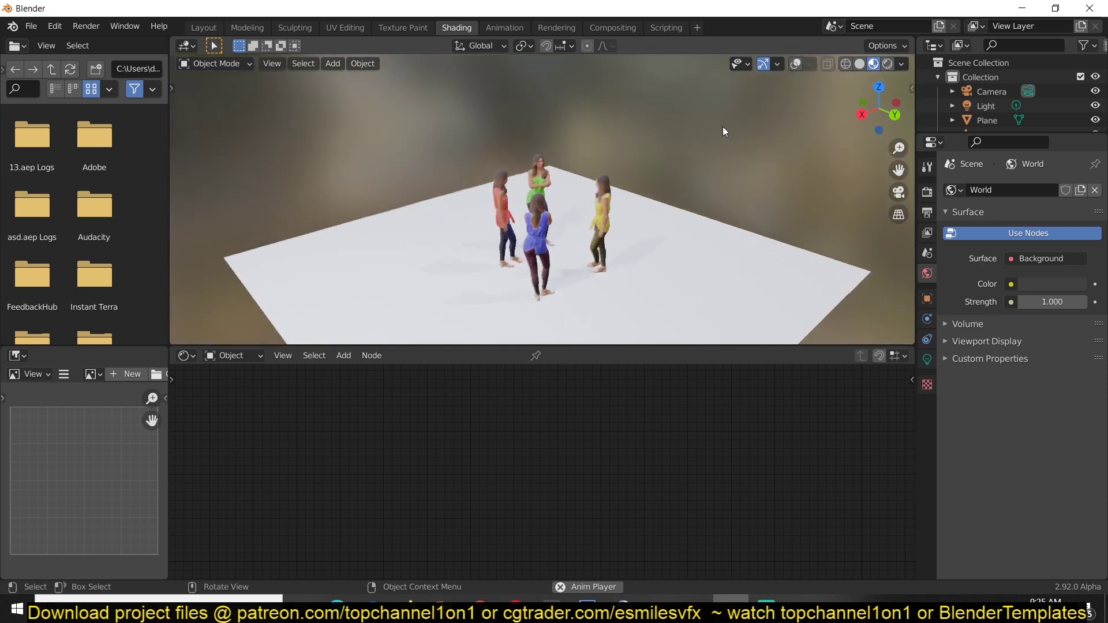
pyautogui.scroll(4, 723, 140)
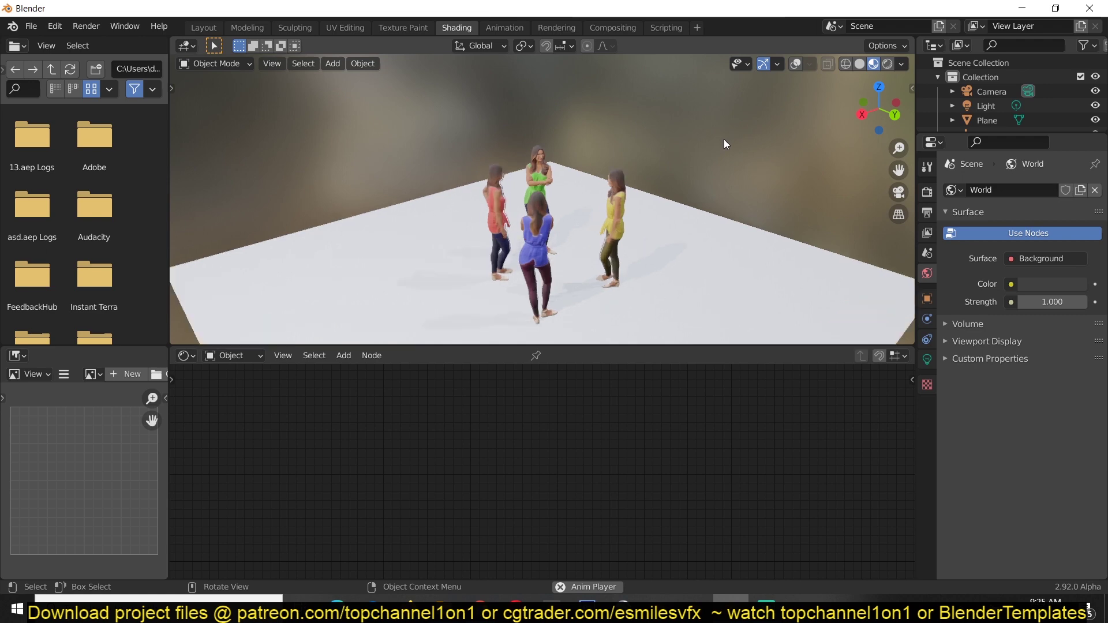
# Step: Select the green-topped character's armature with overlays shown and, in the Layout workspace, scale its keyframes so the last falls near frame 360
pyautogui.click(796, 64)
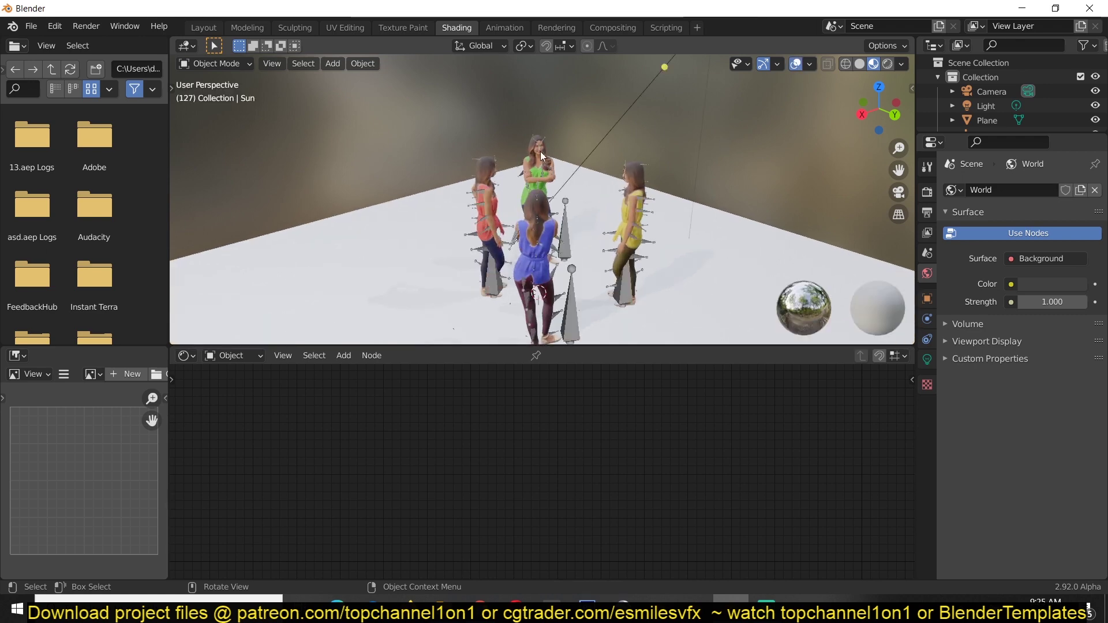
pyautogui.click(524, 171)
pyautogui.click(521, 173)
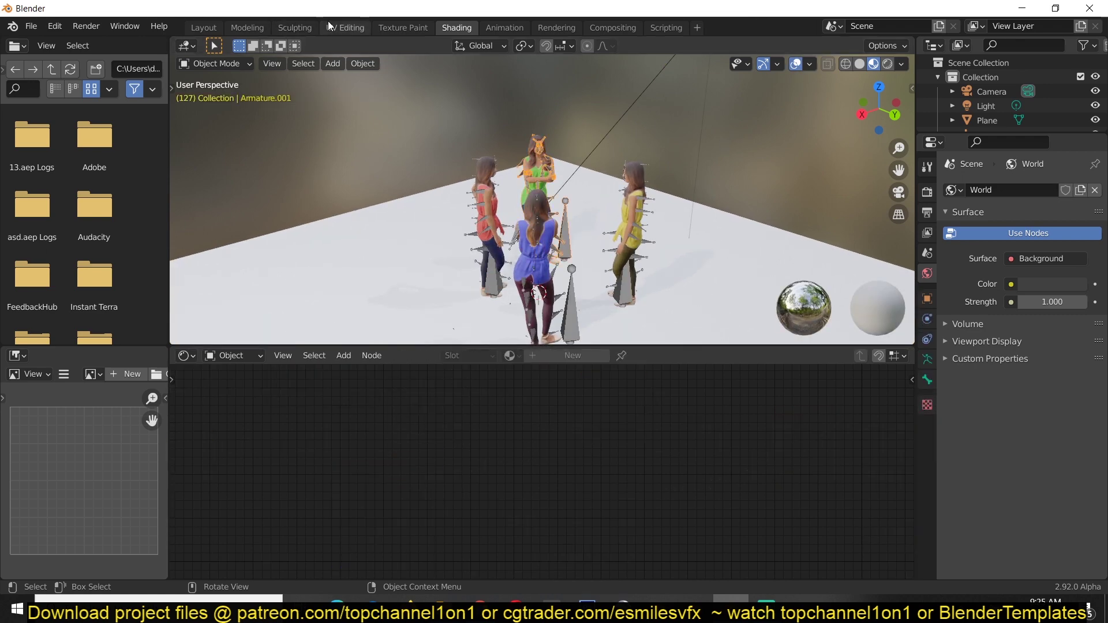
pyautogui.click(202, 29)
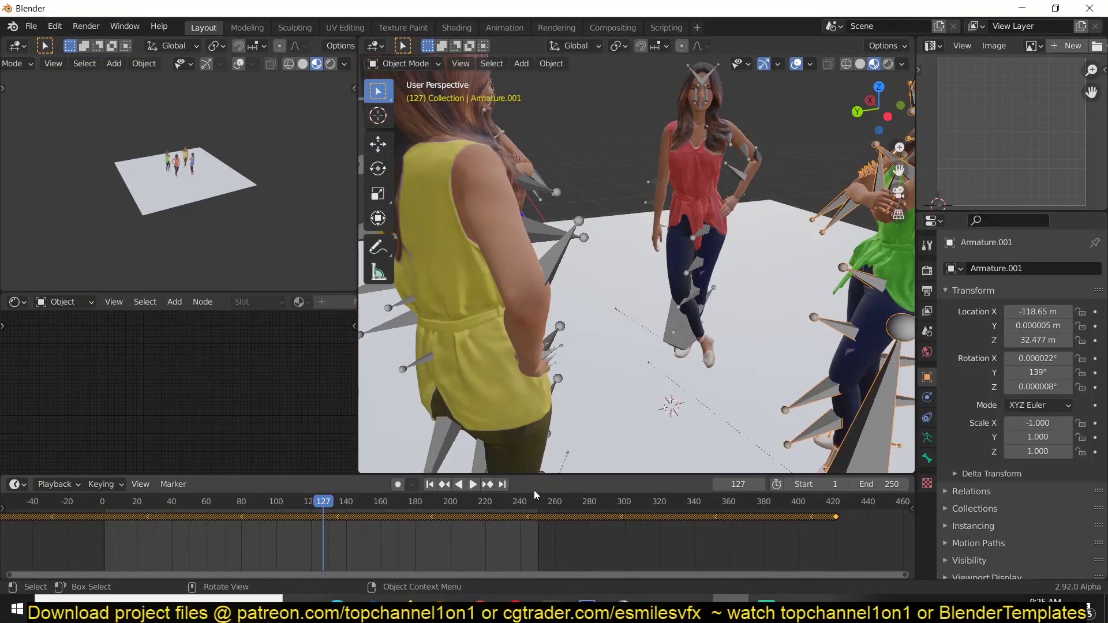
pyautogui.scroll(-6, 641, 301)
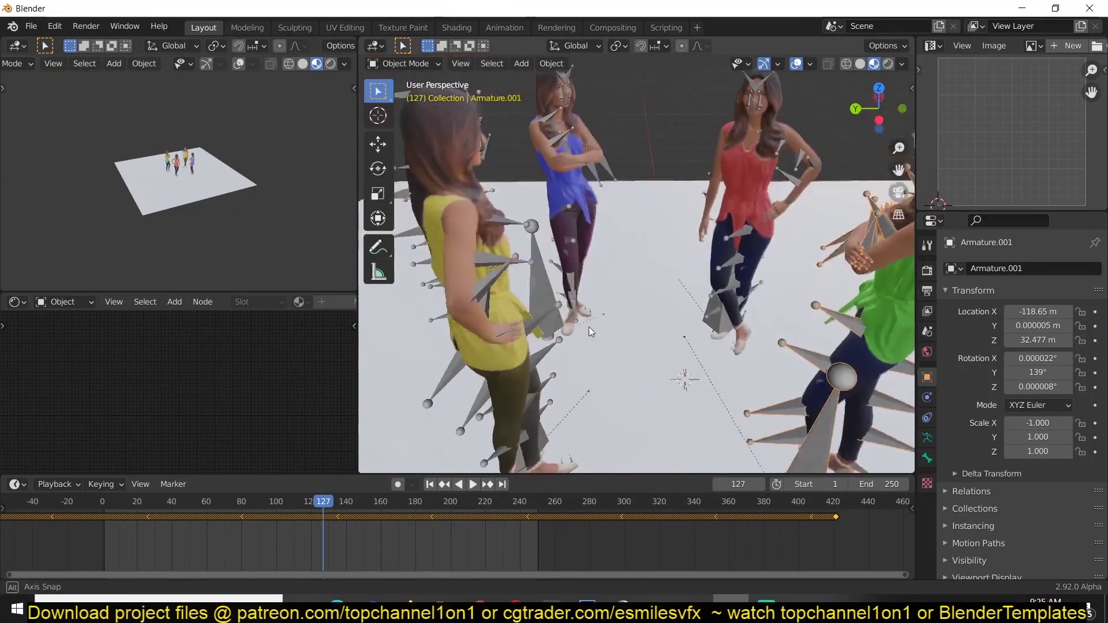
pyautogui.press('s')
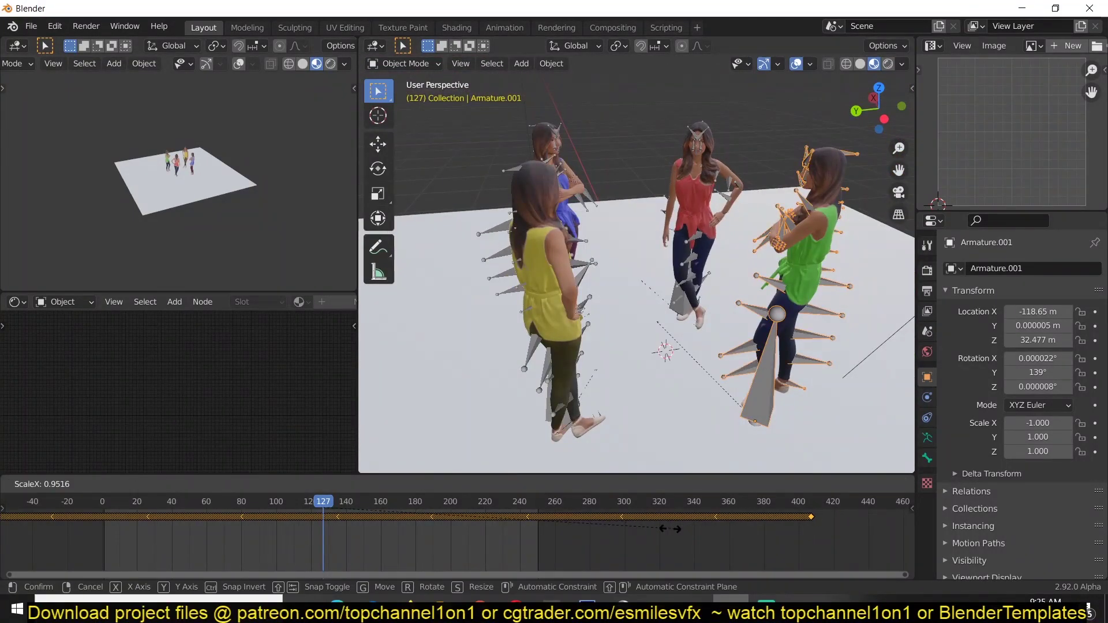
pyautogui.click(613, 535)
# Step: Play the animation to compare the green-topped character's timing with the others, and stop playback
pyautogui.press('space')
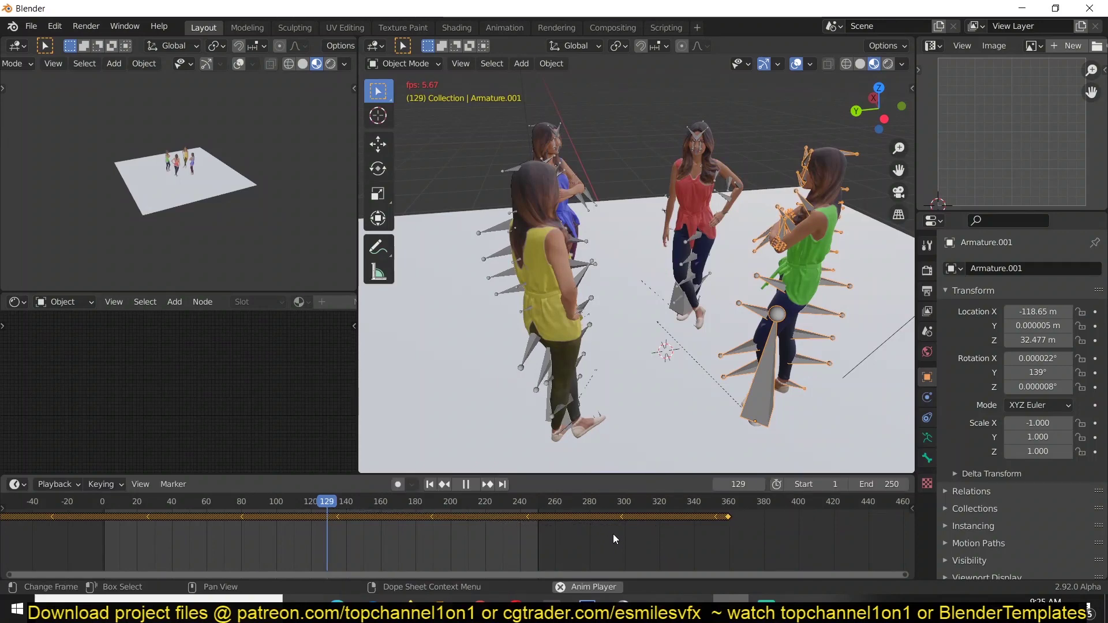
pyautogui.moveTo(610, 415); pyautogui.dragTo(559, 389, button='middle')
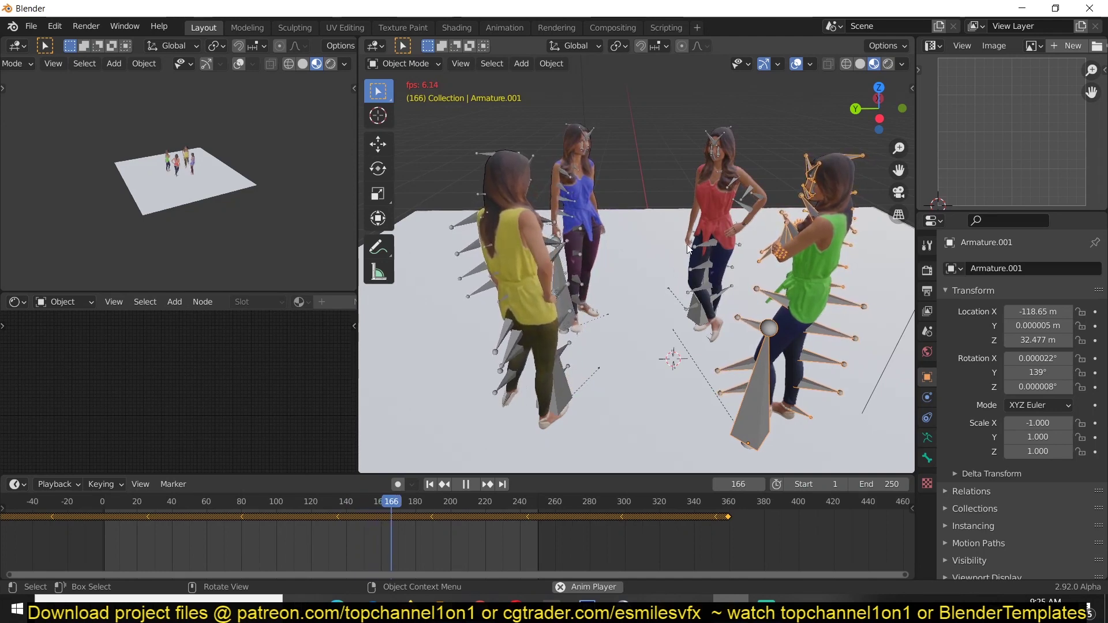
pyautogui.press('space')
# Step: Select the red-topped character's armature and stretch its keyframes in two passes, the second by a factor of about 1.73
pyautogui.click(708, 244)
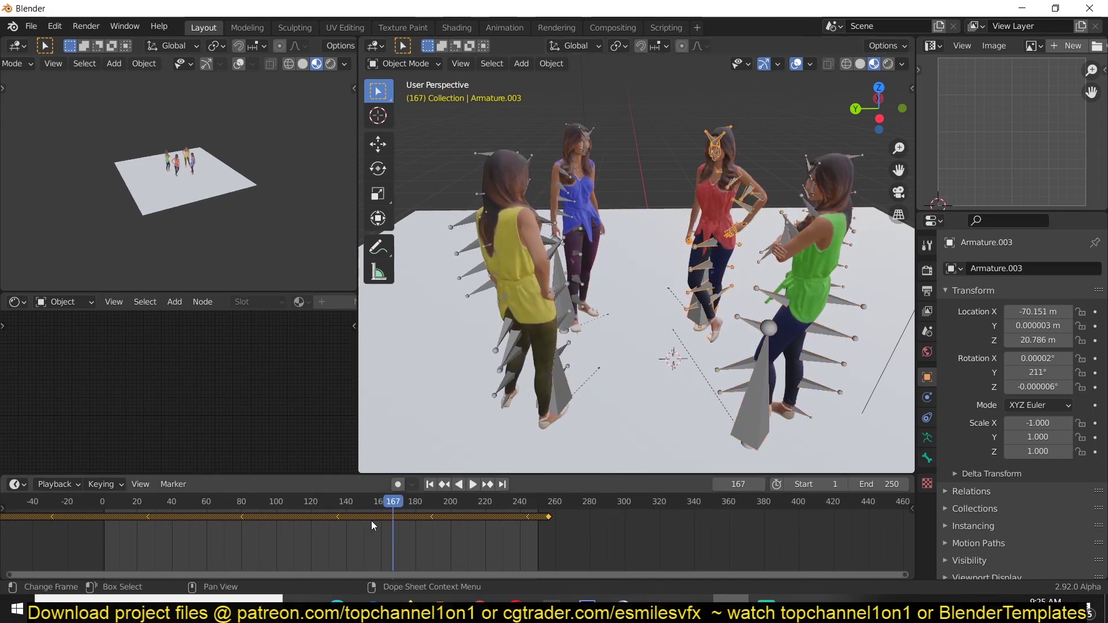
pyautogui.press('s')
pyautogui.click(548, 529)
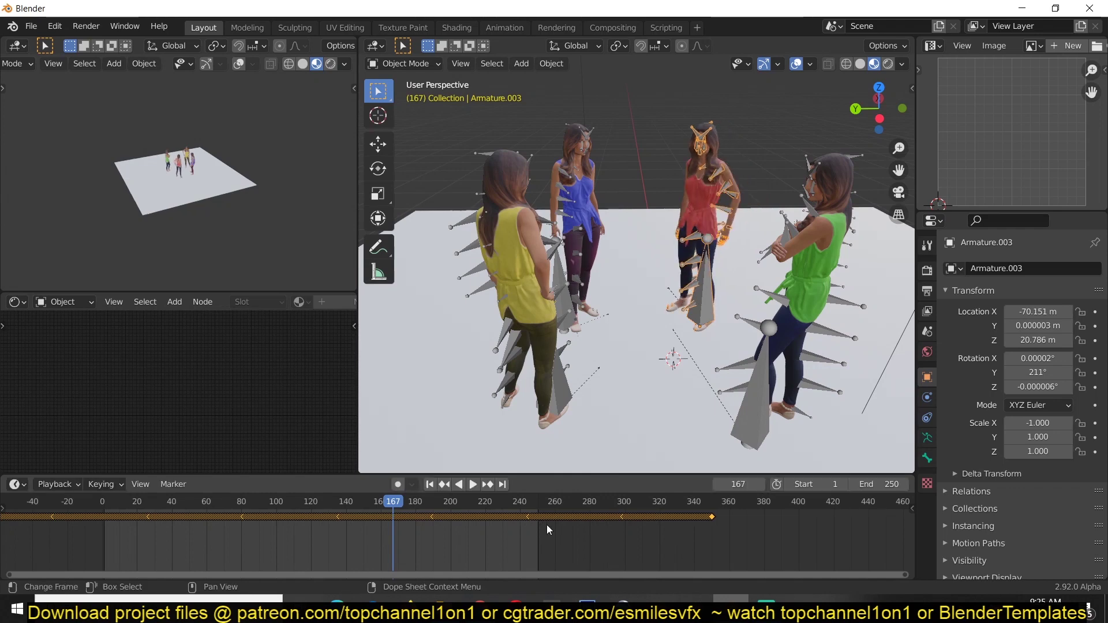
pyautogui.press('s')
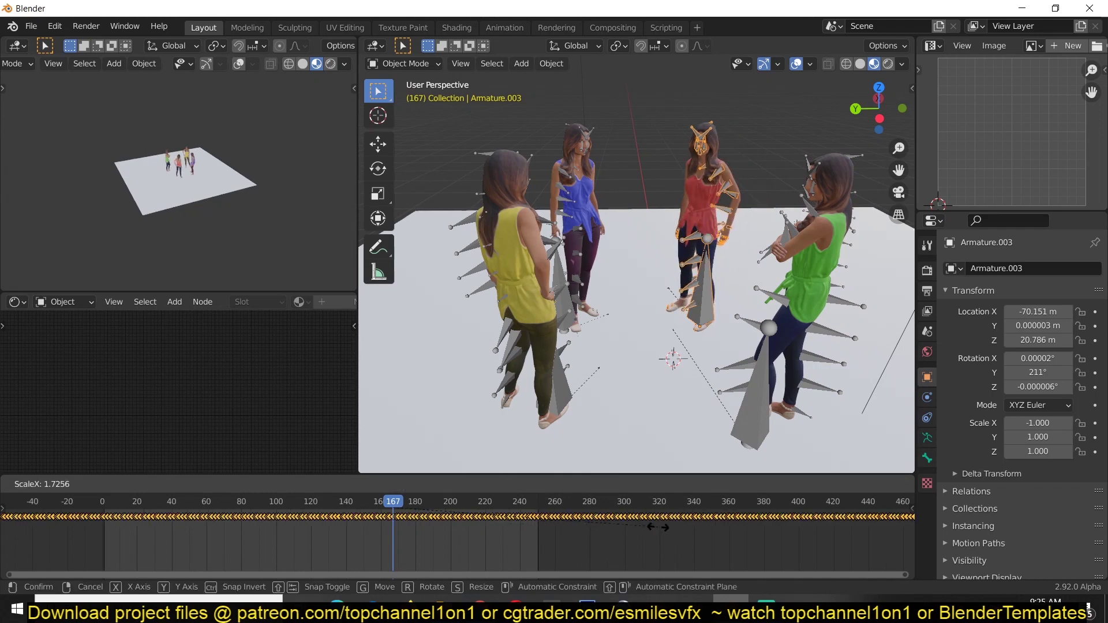
pyautogui.click(659, 526)
# Step: Play the animation with overlays hidden and Scene Lights enabled in the viewport shading, check the four characters from another angle, and stop playback
pyautogui.press('space')
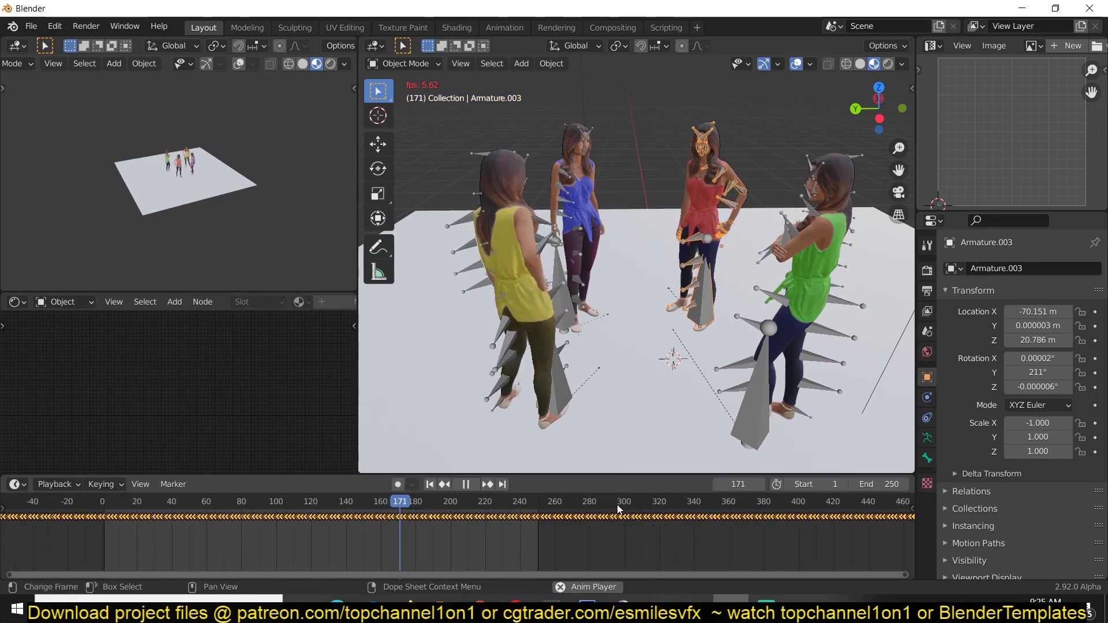
pyautogui.click(796, 63)
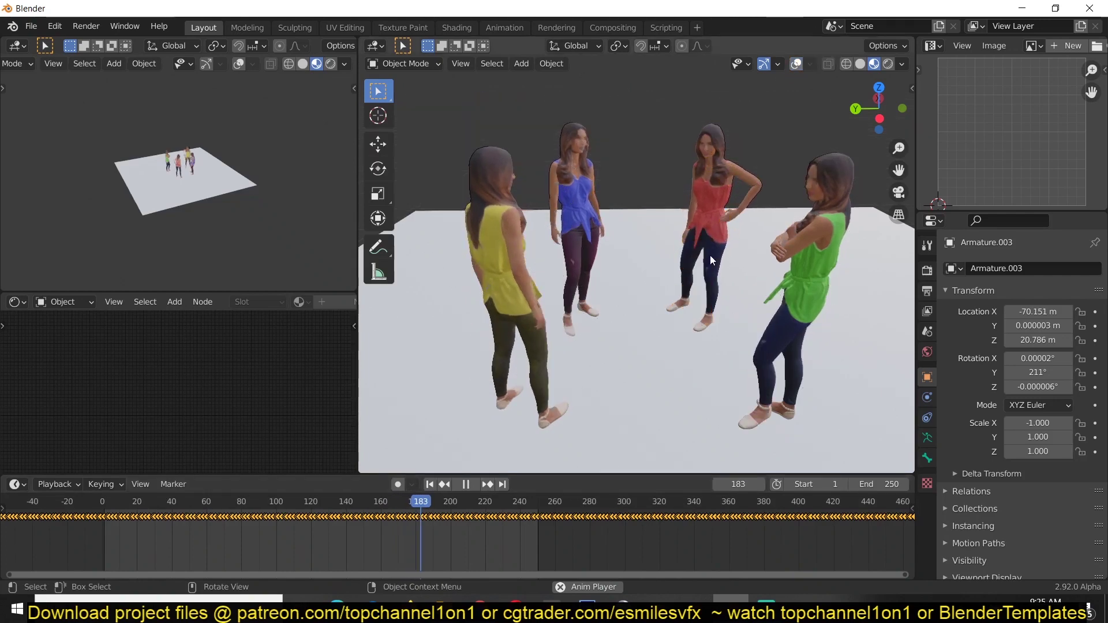
pyautogui.scroll(-3, 709, 255)
pyautogui.click(901, 63)
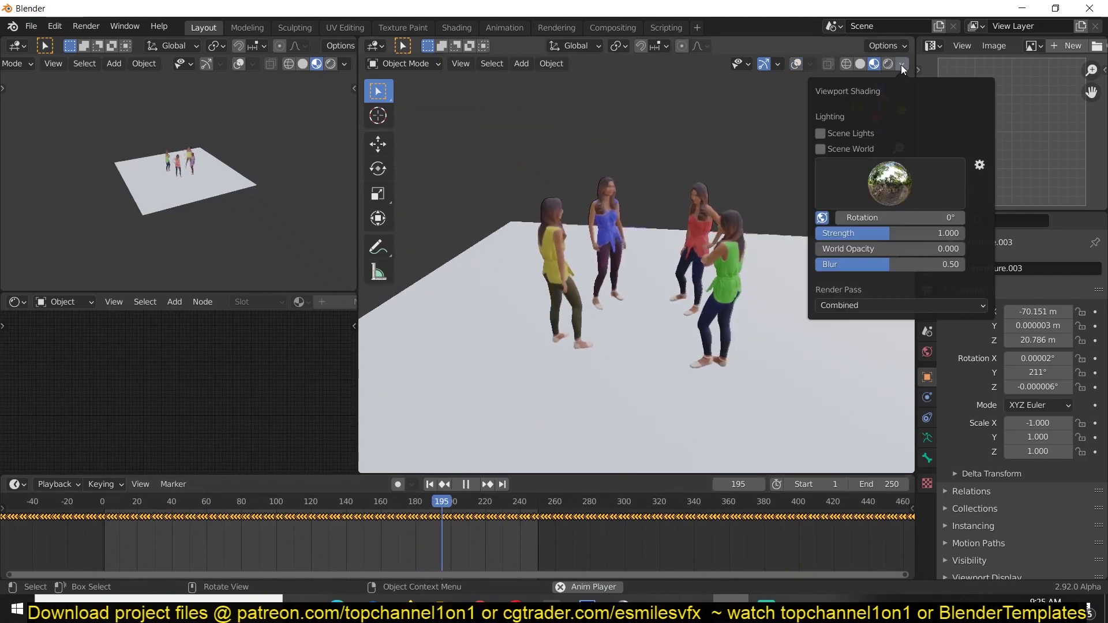
pyautogui.click(837, 132)
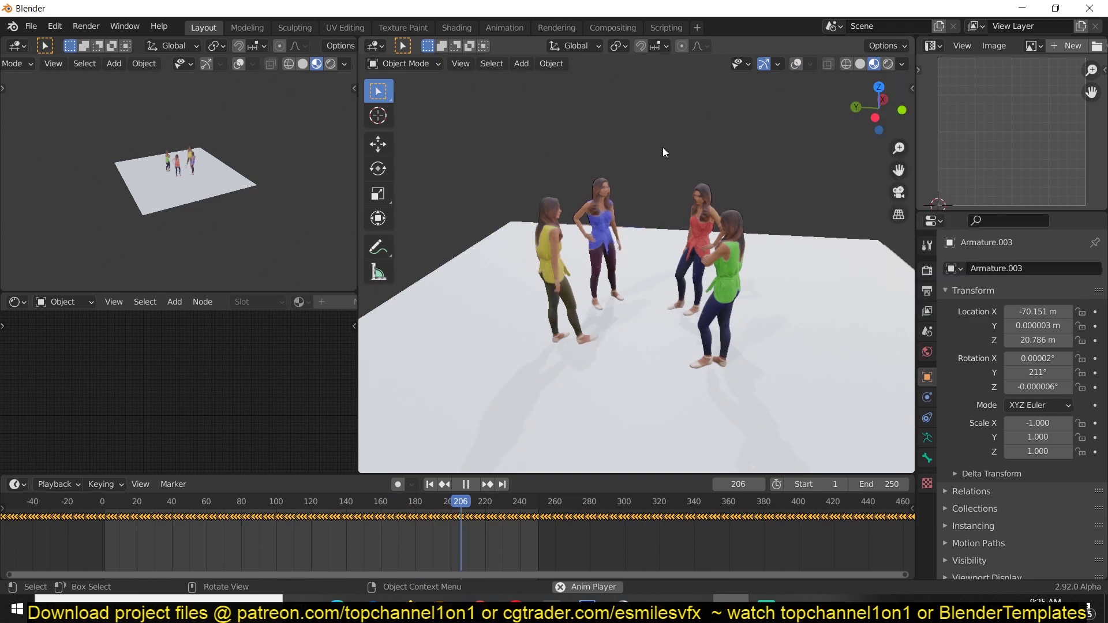
pyautogui.moveTo(658, 144); pyautogui.dragTo(647, 143, button='middle')
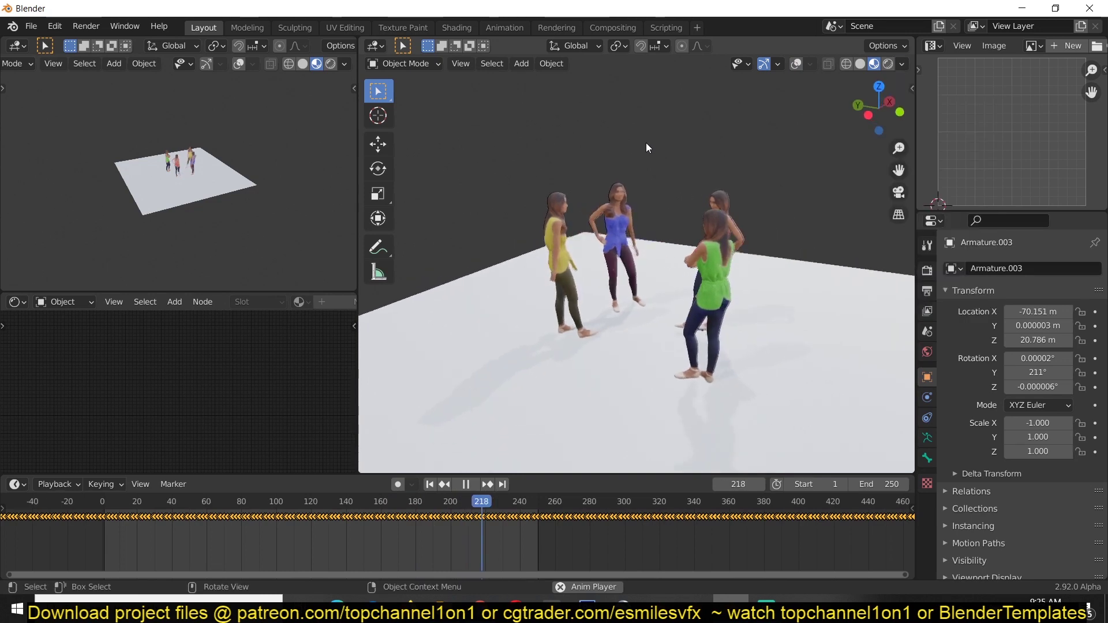
pyautogui.press('space')
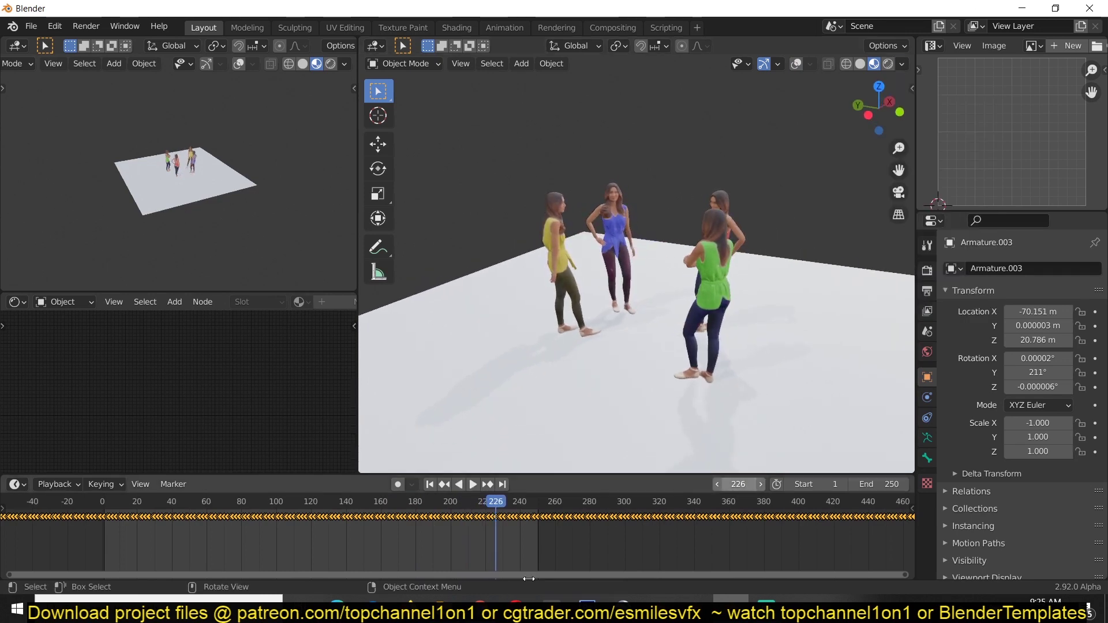
# Step: Switch to the browser's Renderpeople free models page and look through the free 3D Rigged People
pyautogui.moveTo(483, 598)
pyautogui.click(610, 552)
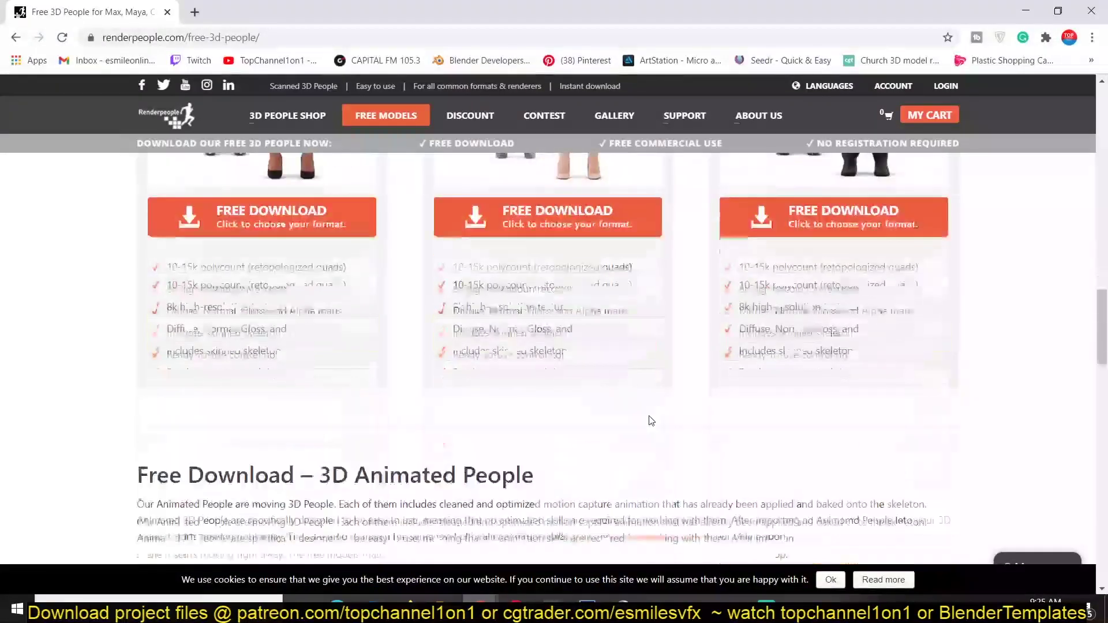
pyautogui.scroll(-5, 652, 419)
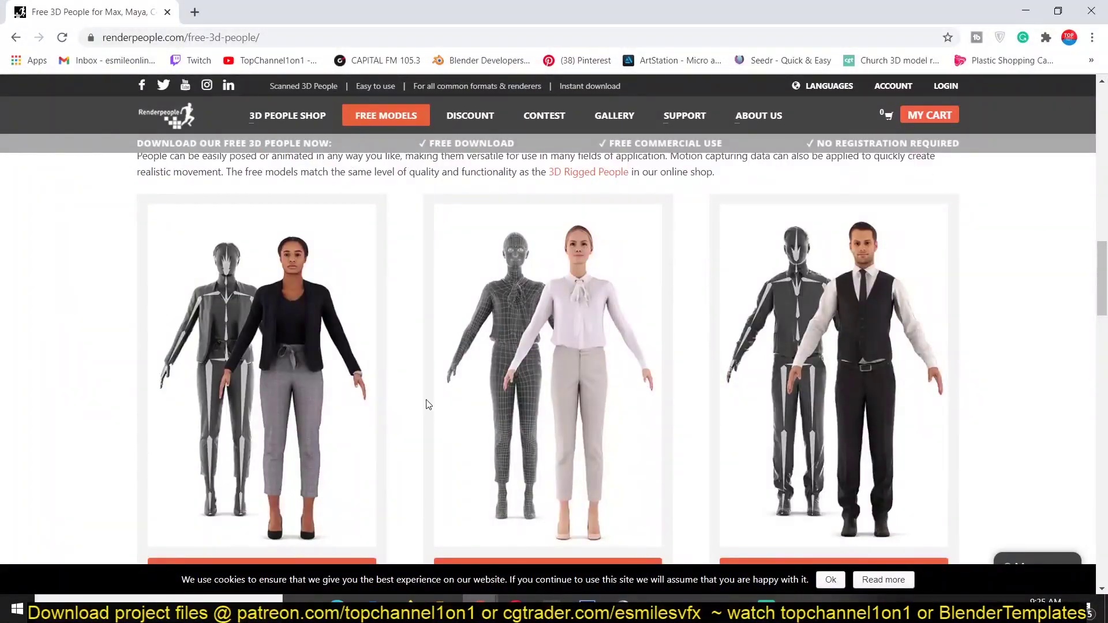
pyautogui.scroll(-8, 639, 484)
pyautogui.scroll(12, 638, 482)
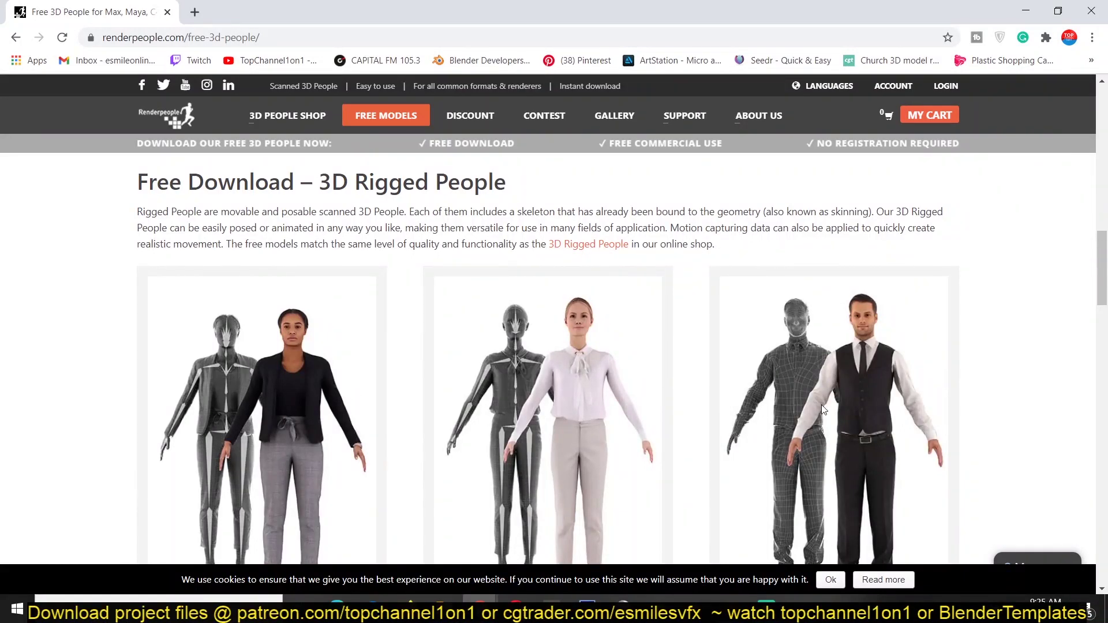
pyautogui.scroll(-1, 514, 348)
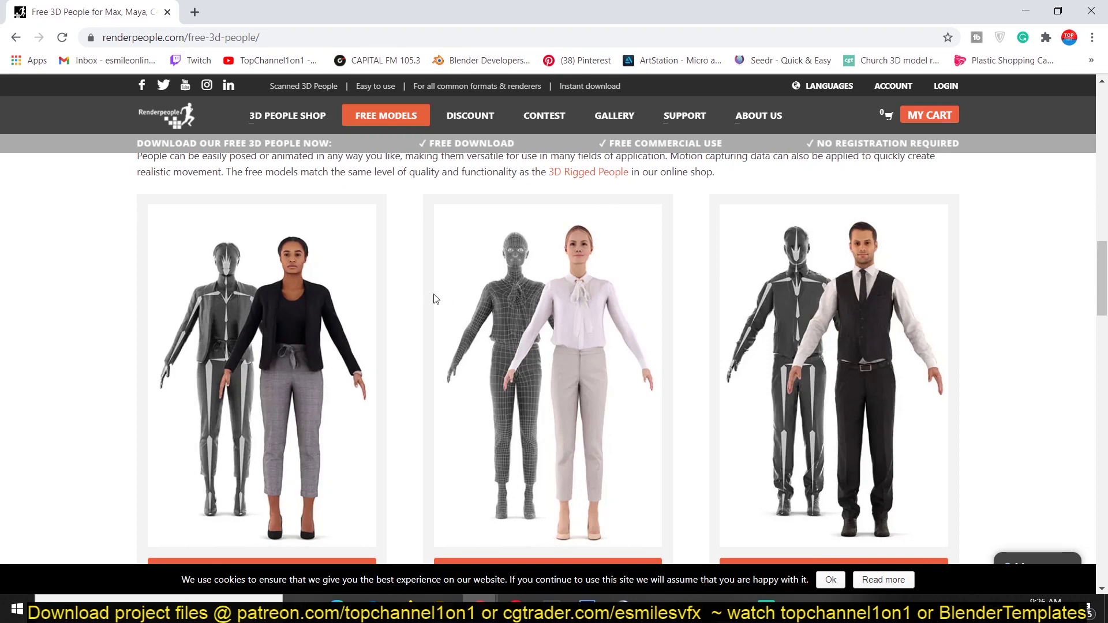
# Step: Open mixamo.com in a new browser tab
pyautogui.click(194, 12)
pyautogui.write('mixa')
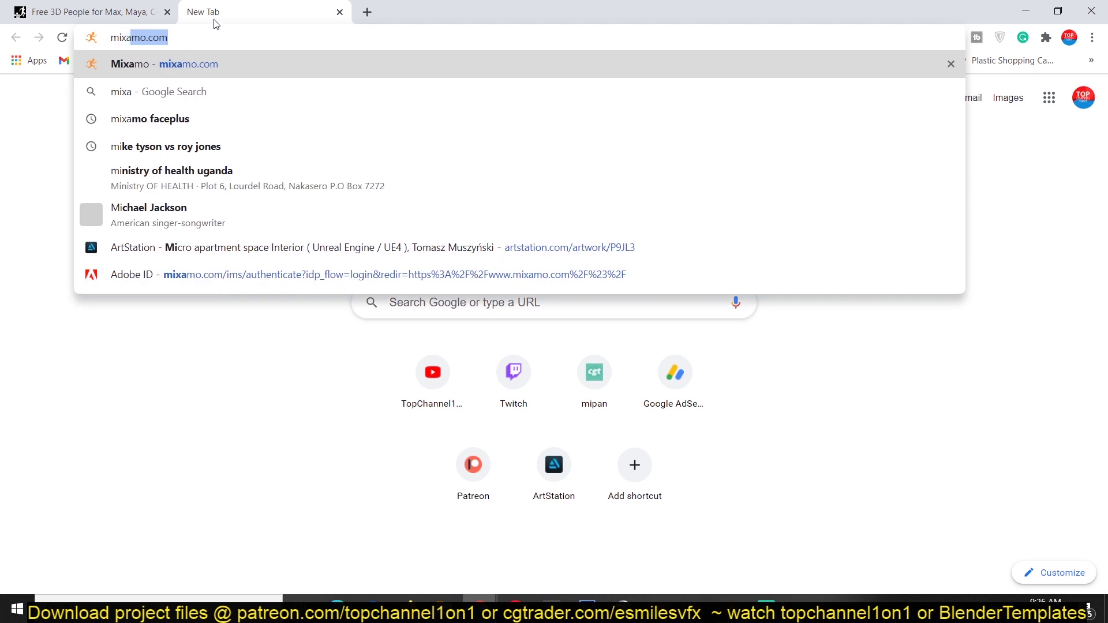
pyautogui.press('Return')
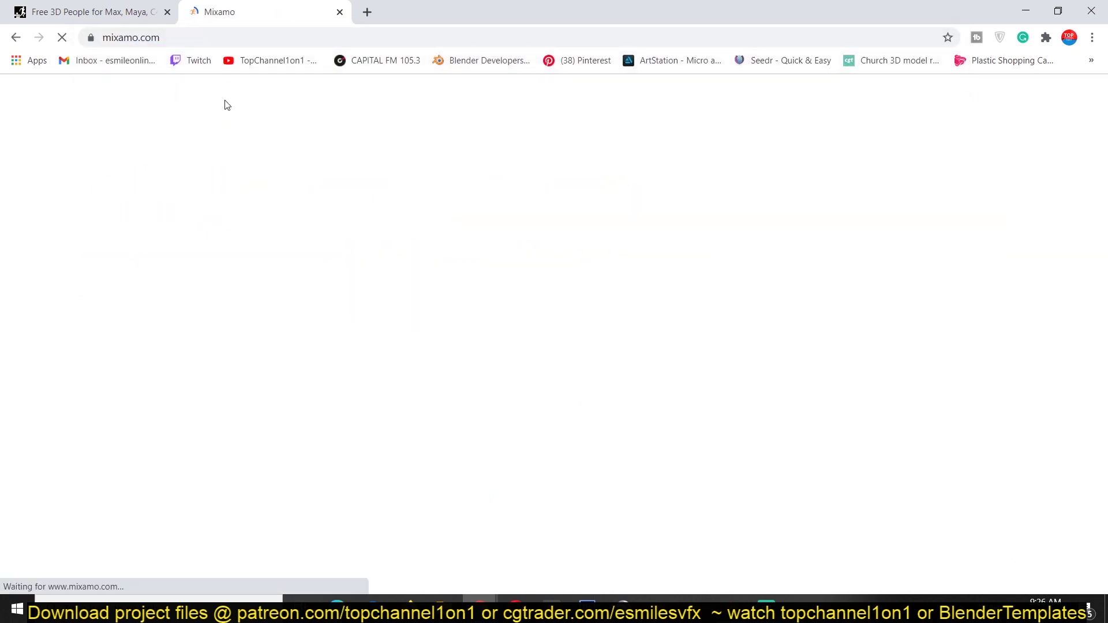
# Step: Open the TopChannel1on1 YouTube channel in a new tab and open its video "rigging and animating made super easy"
pyautogui.click(367, 12)
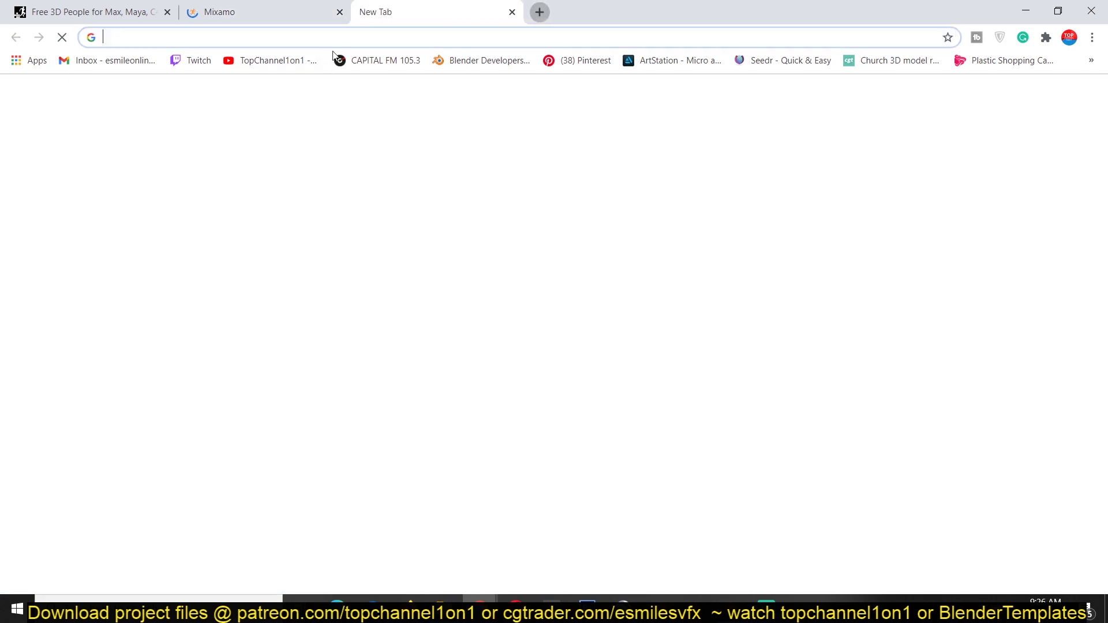
pyautogui.click(293, 62)
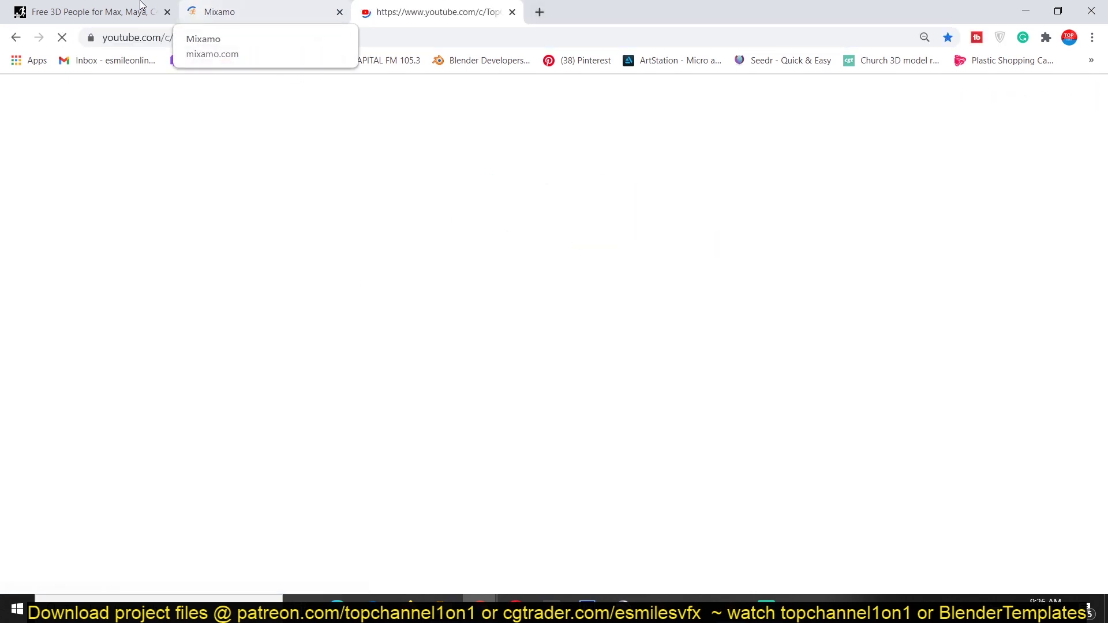
pyautogui.click(141, 12)
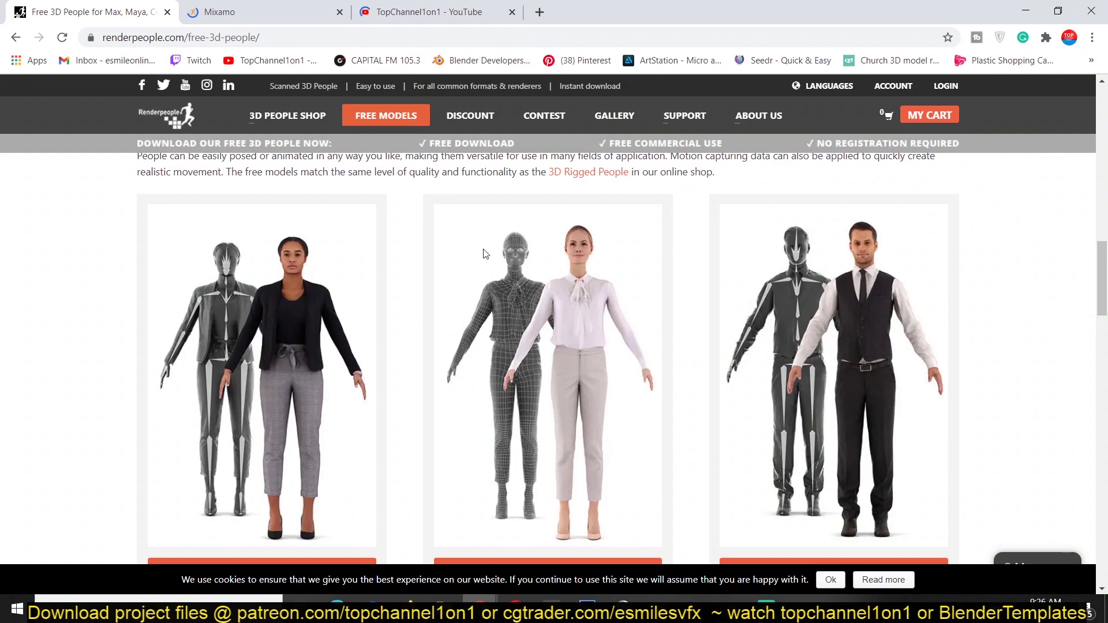
pyautogui.click(277, 11)
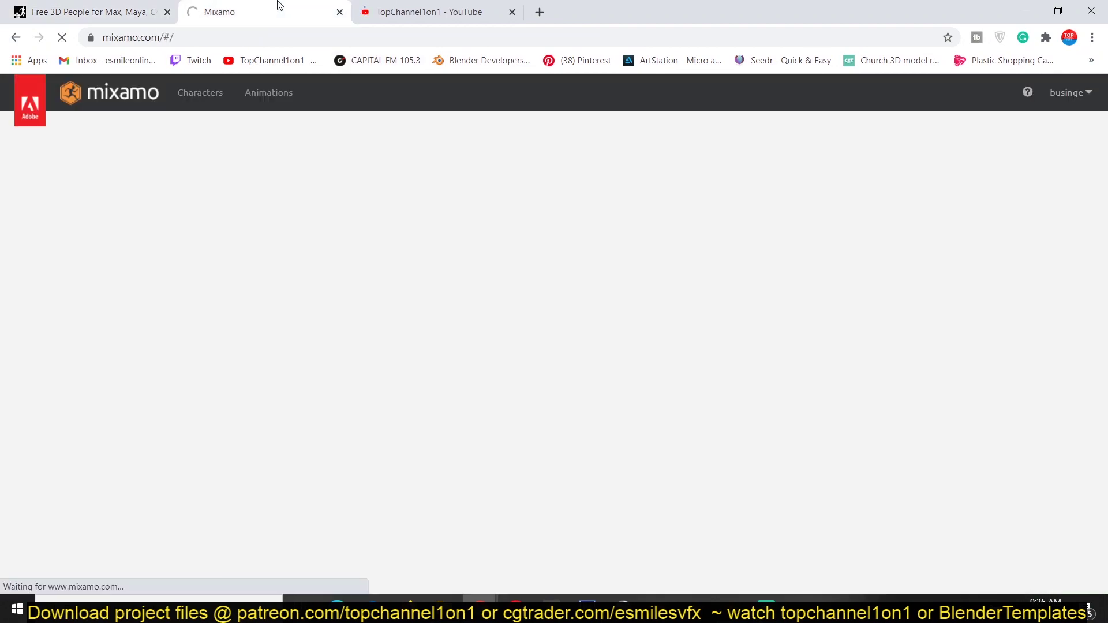
pyautogui.click(392, 12)
pyautogui.scroll(-5, 274, 321)
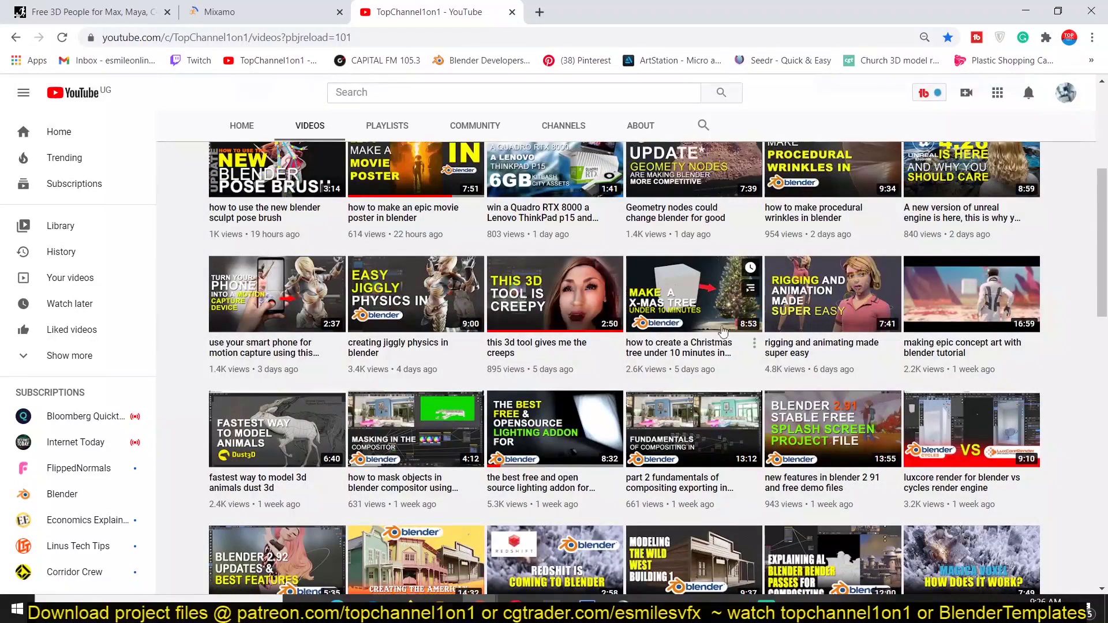
pyautogui.click(547, 335)
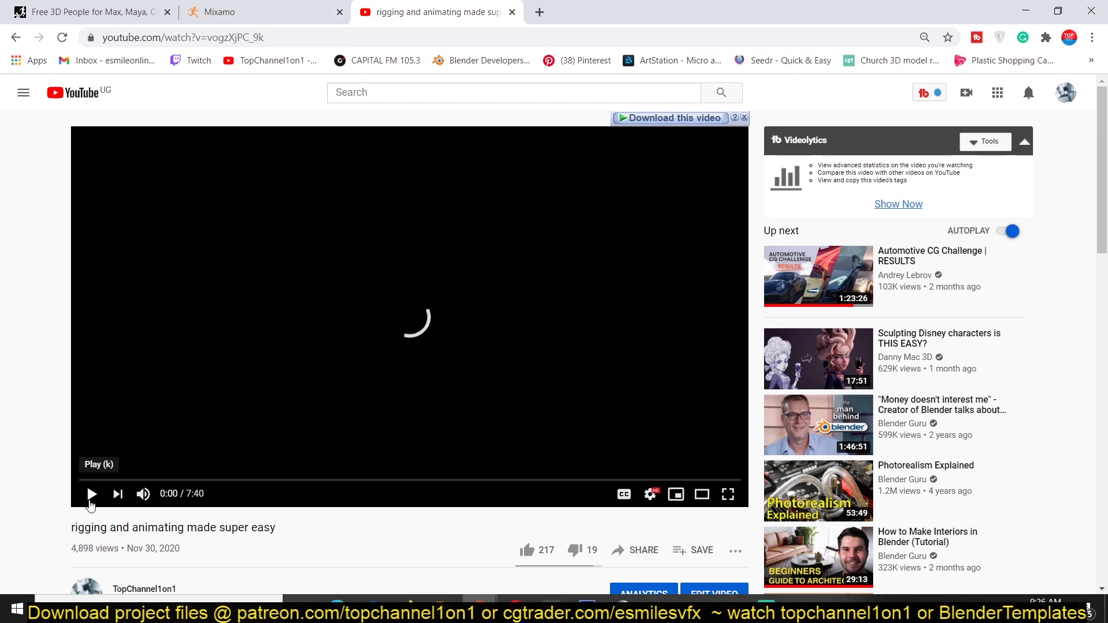
# Step: Return to the Mixamo page and start logging in
pyautogui.hotkey('ctrl', 'shift', 'Tab')
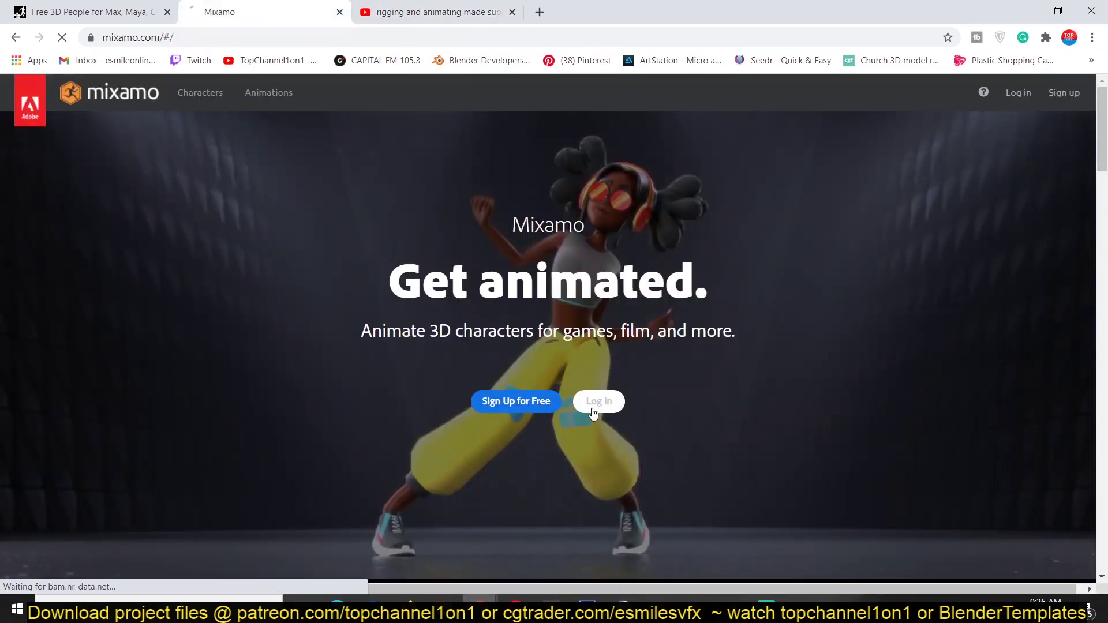
pyautogui.click(598, 401)
# Step: Play the rigging video at about 3:10 and 6:10, dismiss the ad overlay, mute the sound and pause the video
pyautogui.hotkey('ctrl', 'Tab')
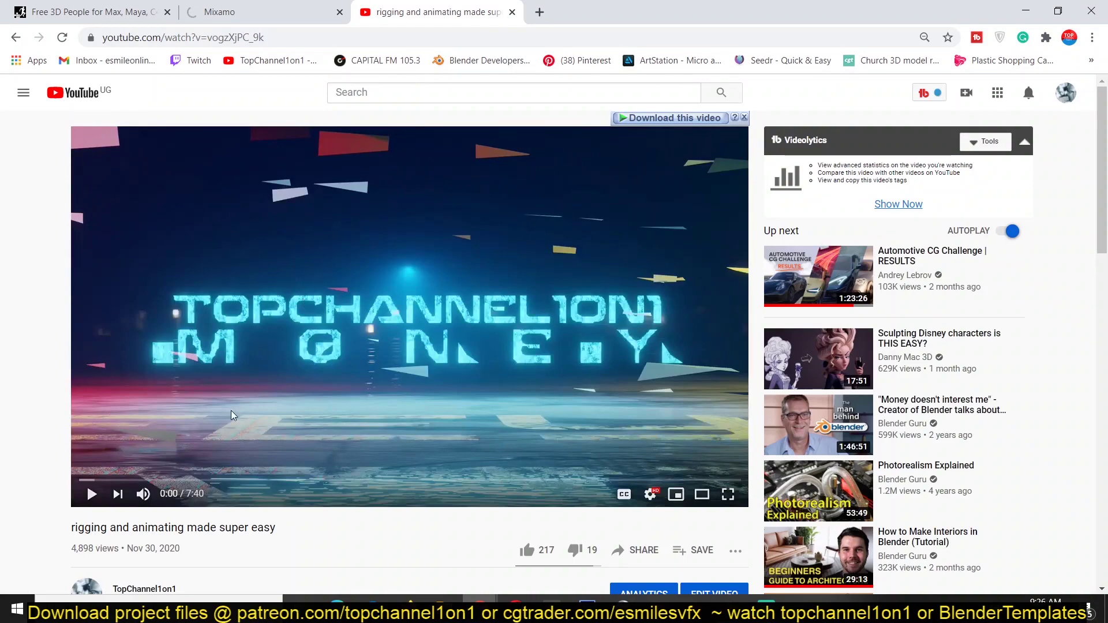
pyautogui.click(238, 404)
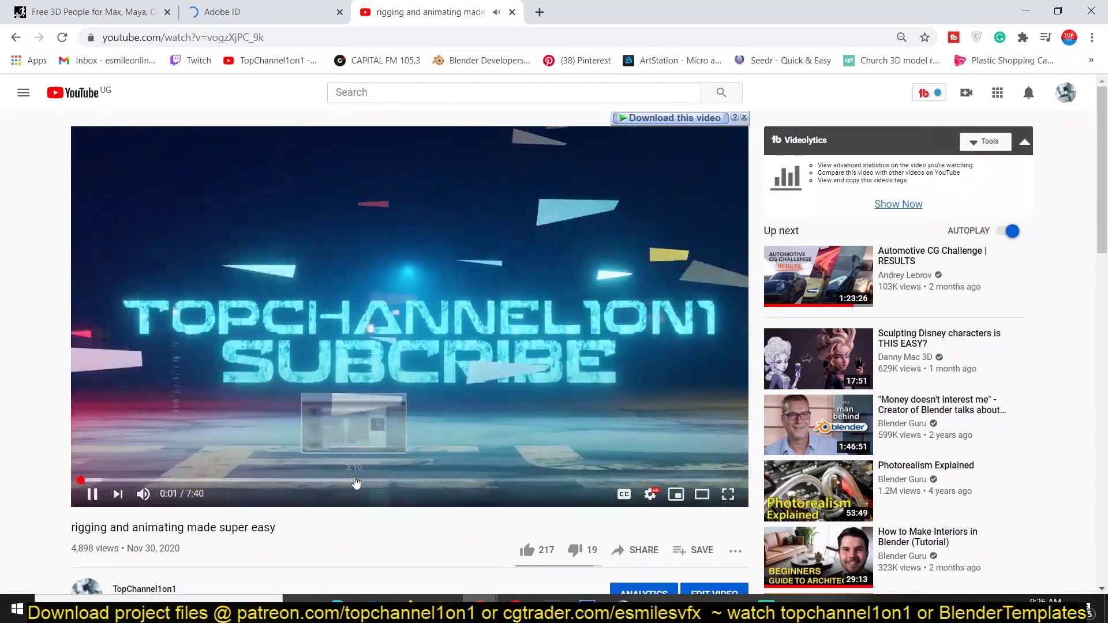
pyautogui.click(354, 480)
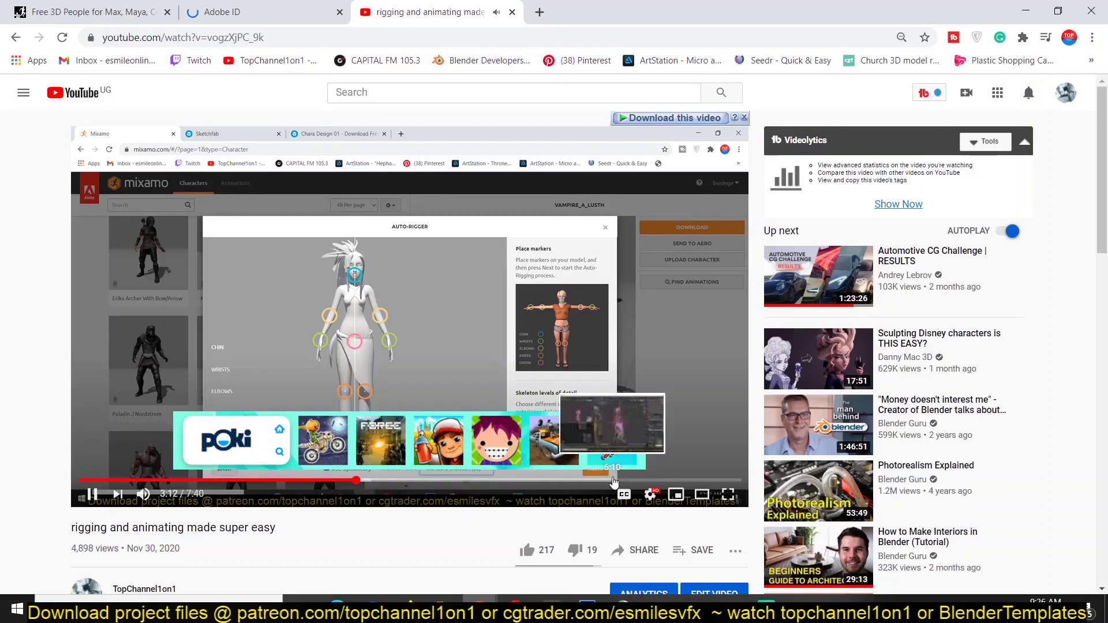
pyautogui.click(612, 480)
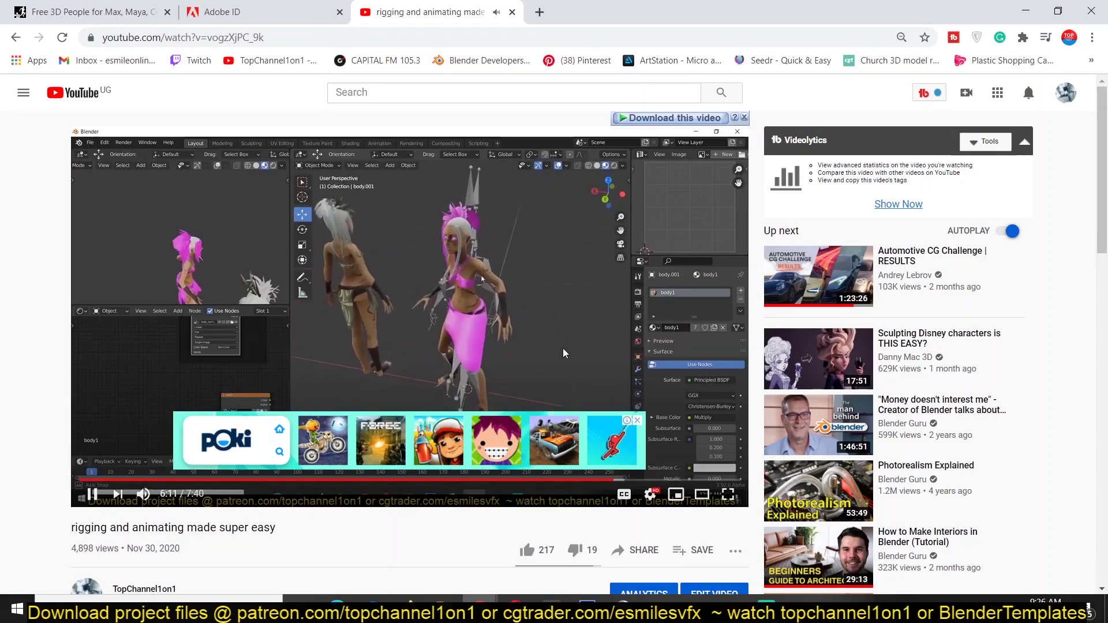
pyautogui.click(637, 421)
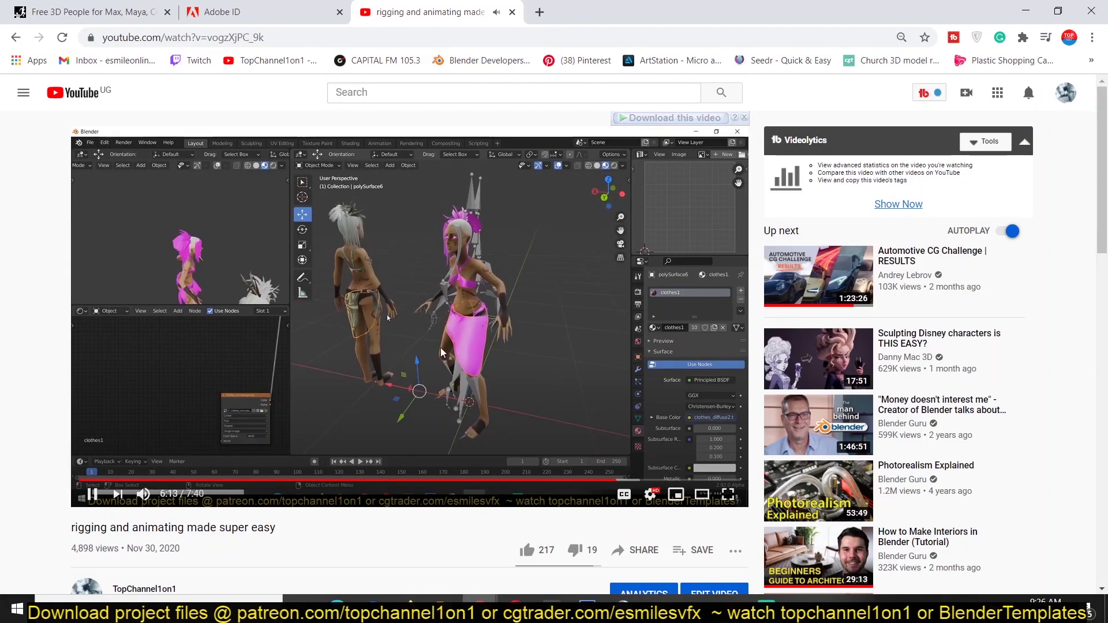
pyautogui.press('m')
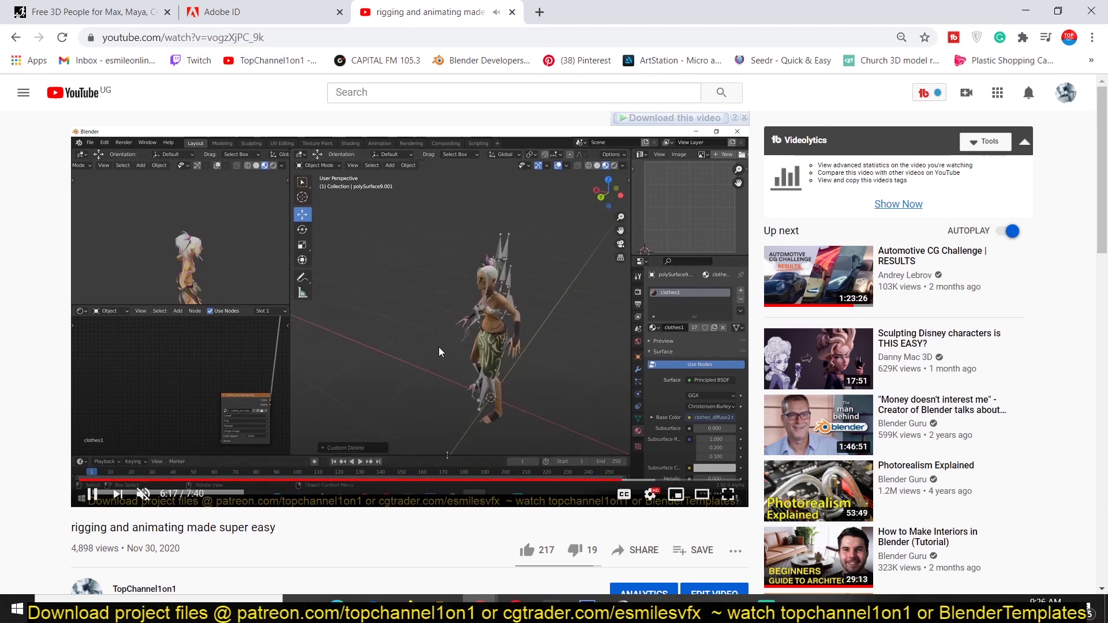
pyautogui.click(403, 354)
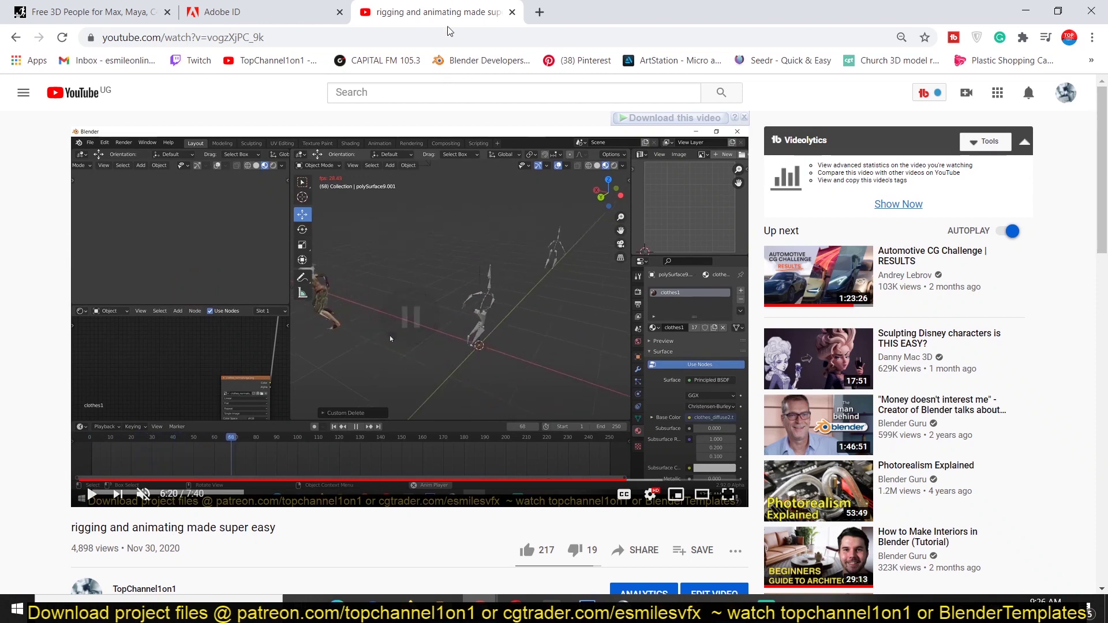
# Step: Close the YouTube video and continue the Adobe sign-in with Facebook
pyautogui.click(512, 13)
pyautogui.click(753, 408)
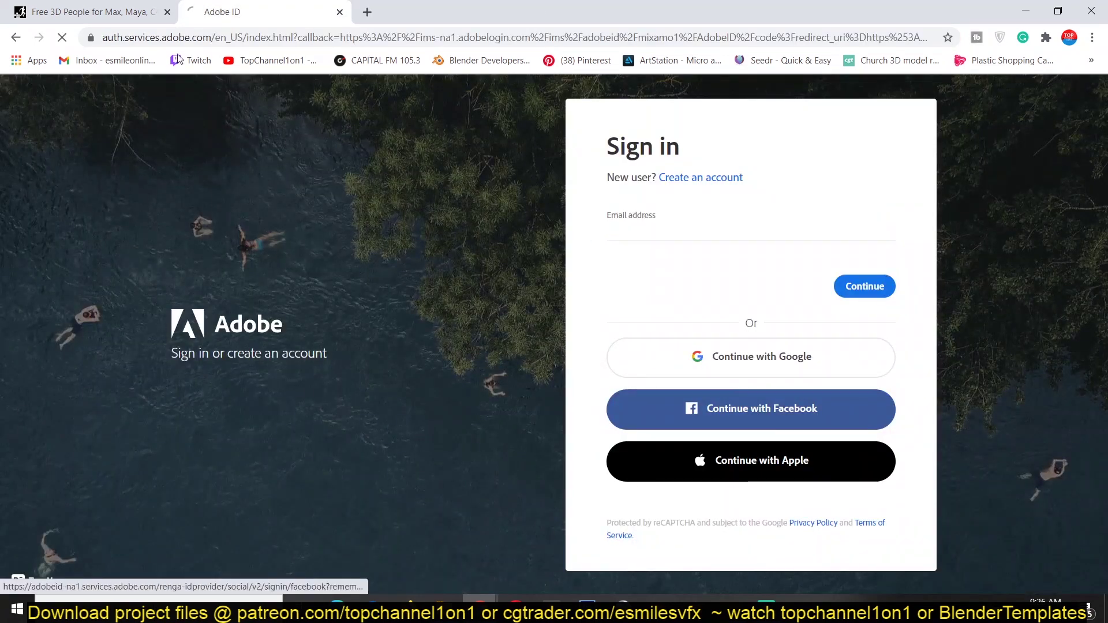
# Step: Look through the free 3D Posed People models on the Renderpeople page, and return to the Mixamo page
pyautogui.click(77, 10)
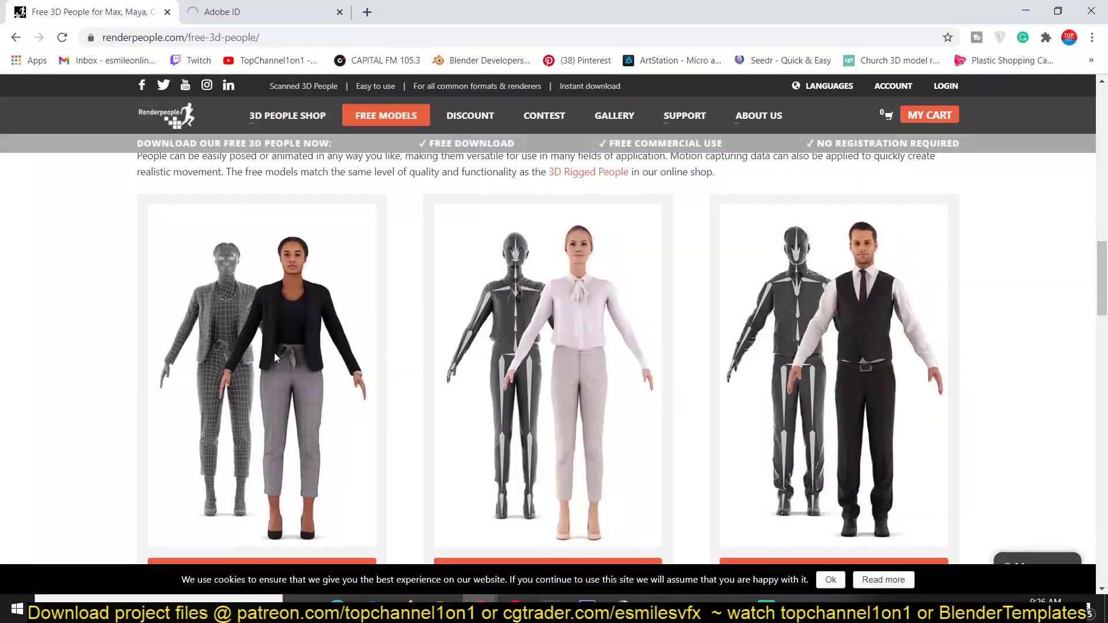
pyautogui.scroll(10, 1011, 341)
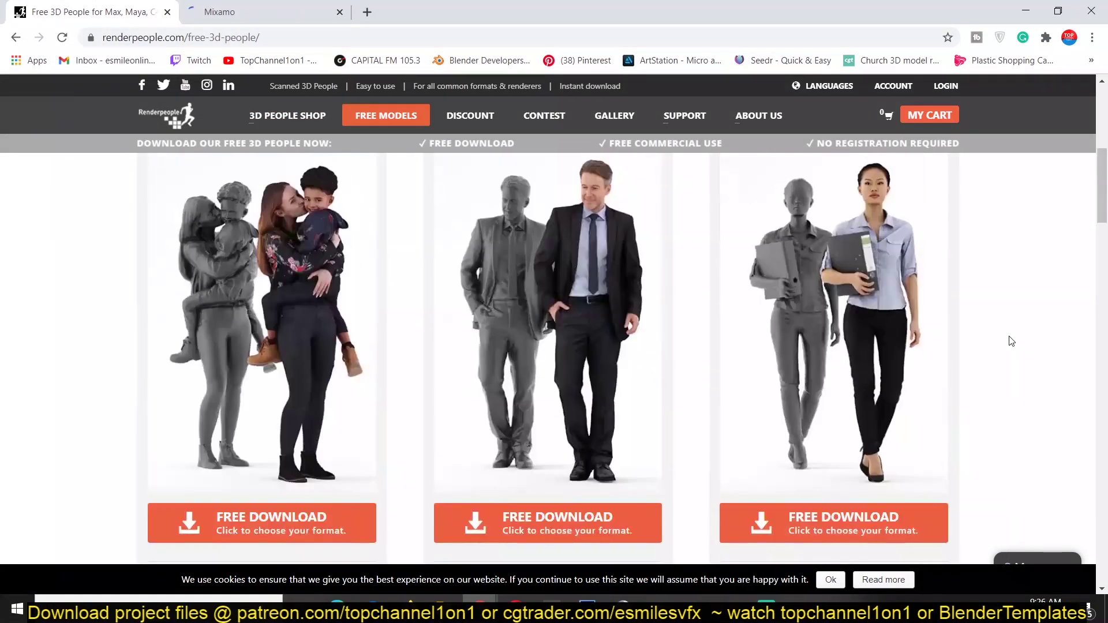
pyautogui.scroll(-5, 1011, 341)
pyautogui.scroll(5, 1011, 341)
pyautogui.scroll(4, 1011, 341)
pyautogui.scroll(-8, 1009, 339)
pyautogui.scroll(5, 1009, 339)
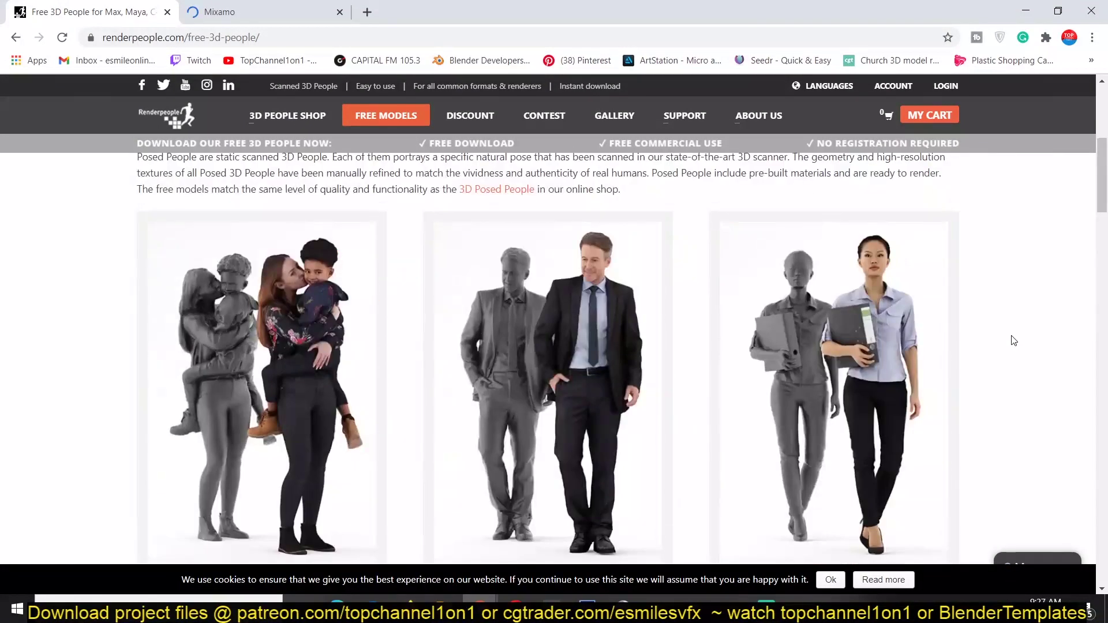
pyautogui.click(323, 6)
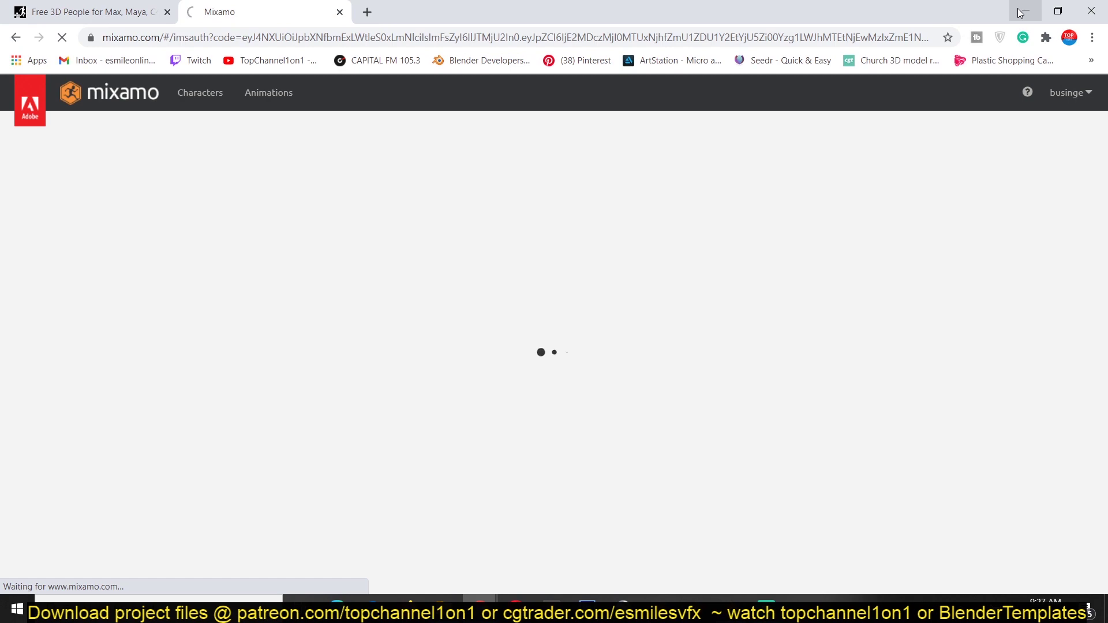